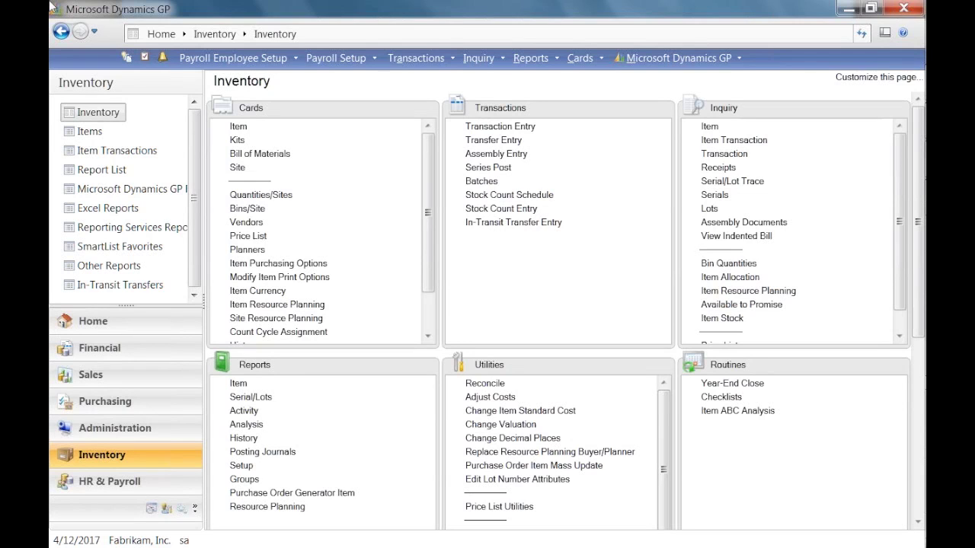
Open the Reconcile-Remove Sales Documents utility to view its options, and close it without processing.
click(652, 58)
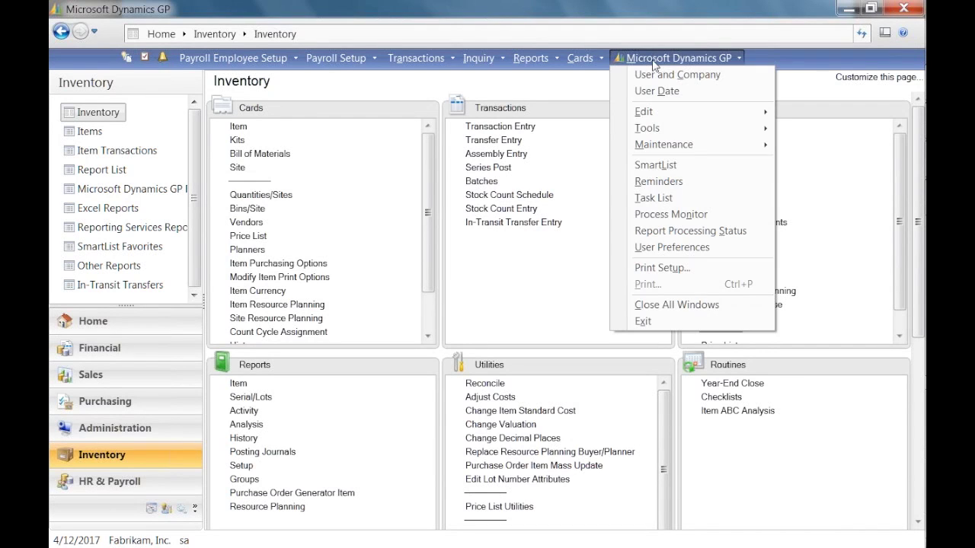
mouse_move(647, 131)
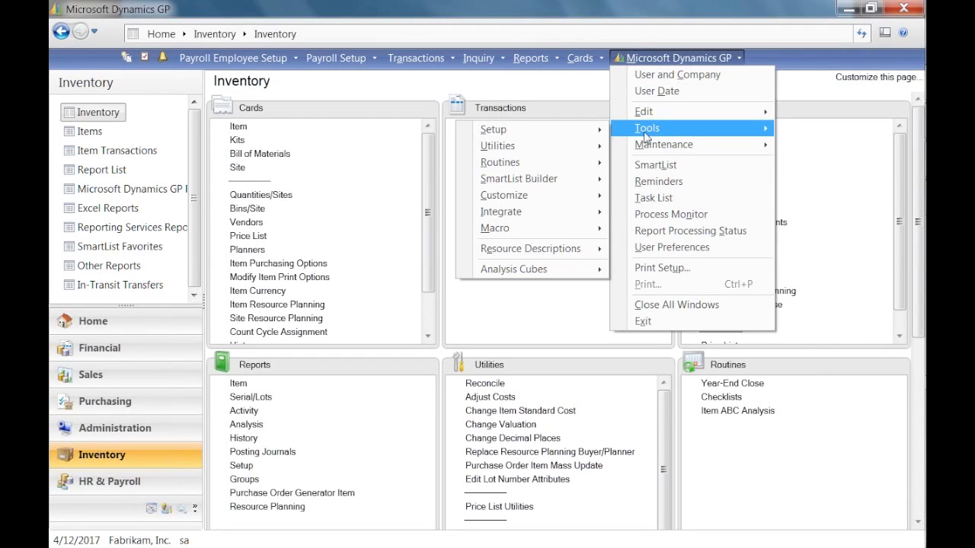
mouse_move(577, 146)
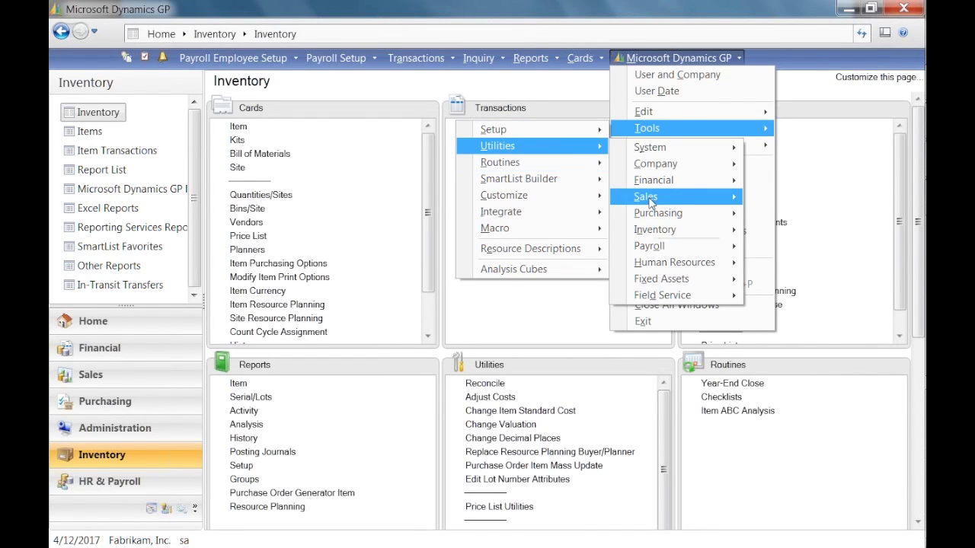
mouse_move(642, 200)
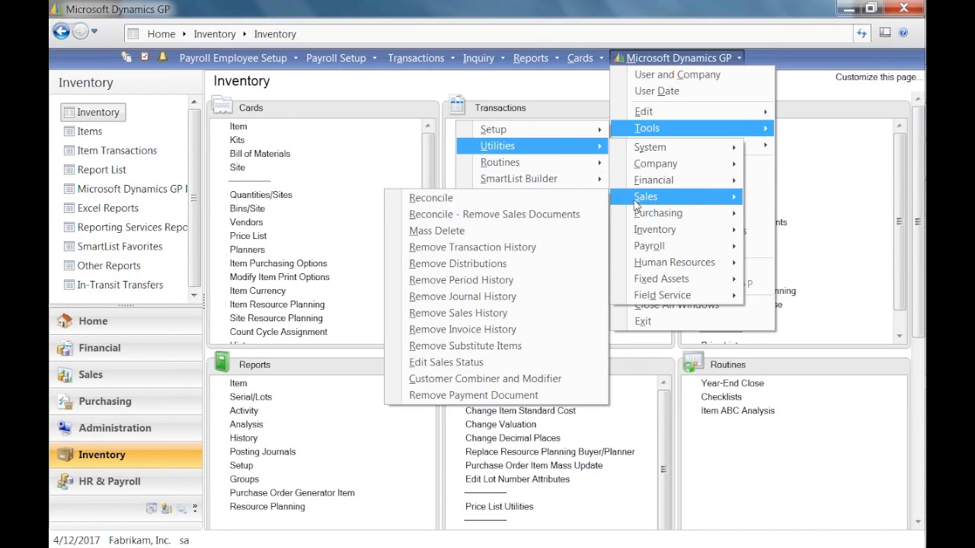
mouse_move(487, 195)
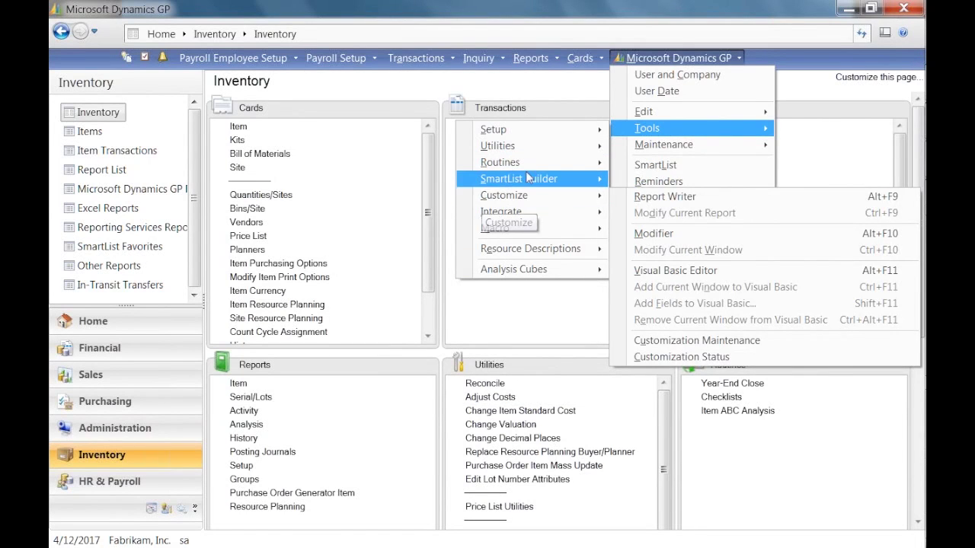
mouse_move(499, 147)
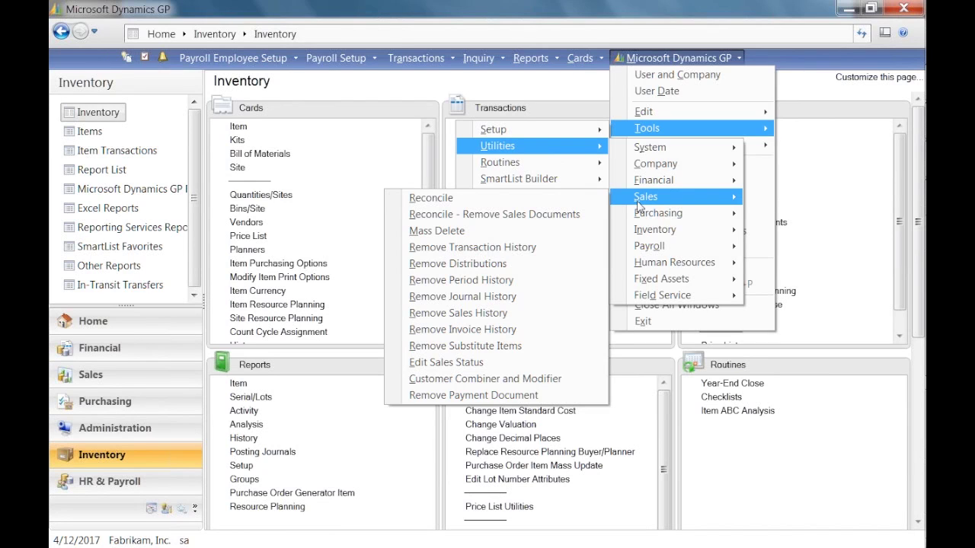
click(576, 220)
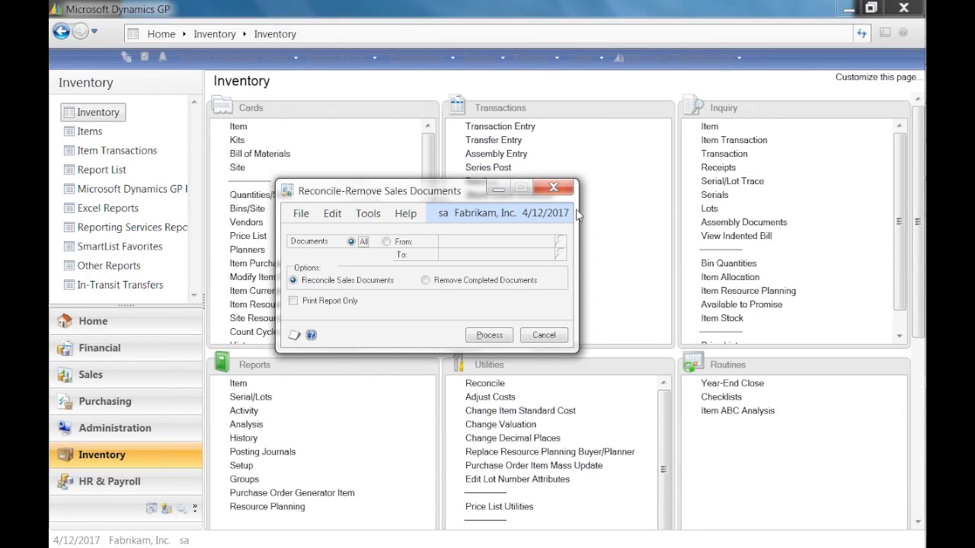
click(563, 188)
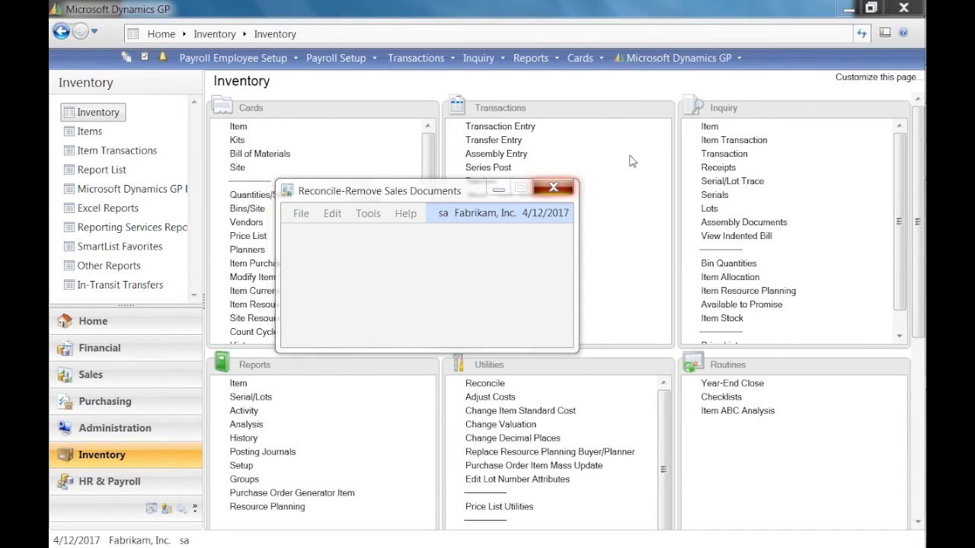
Open the Reconcile Purchasing Documents utility to view its options, and close it without processing.
click(664, 57)
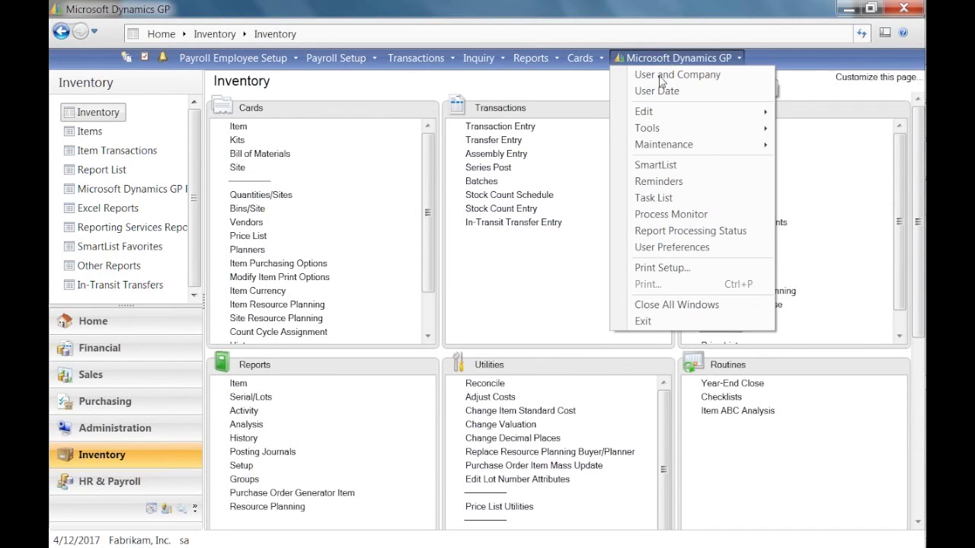
mouse_move(650, 129)
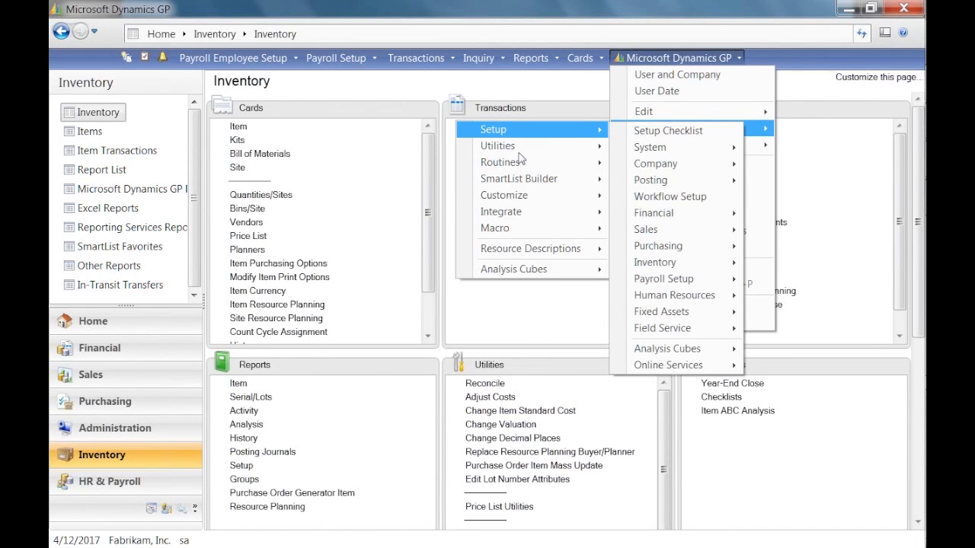
mouse_move(519, 154)
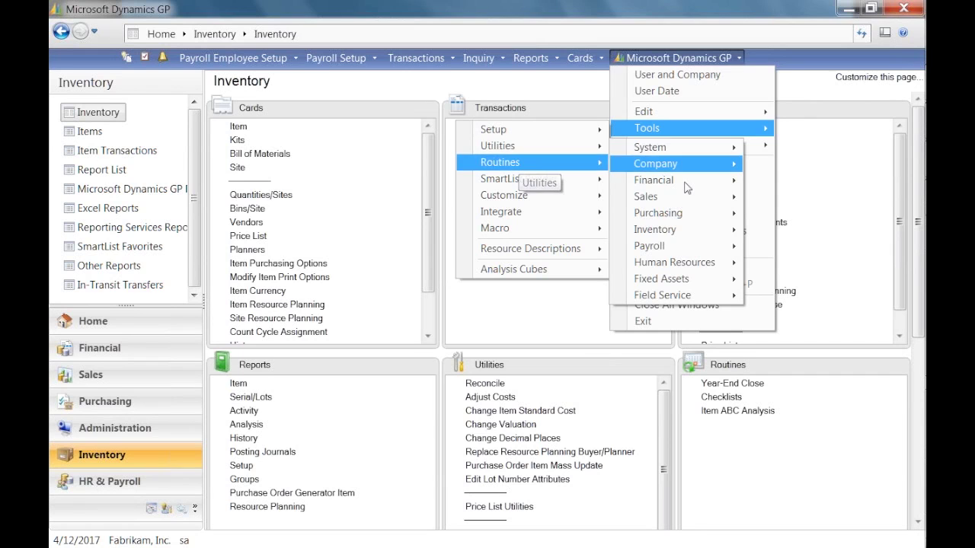
mouse_move(689, 219)
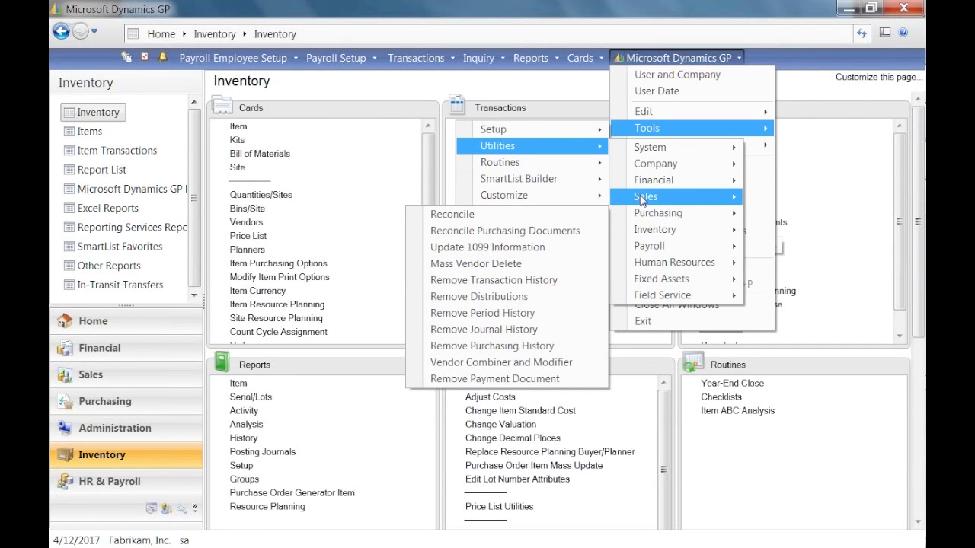
click(584, 232)
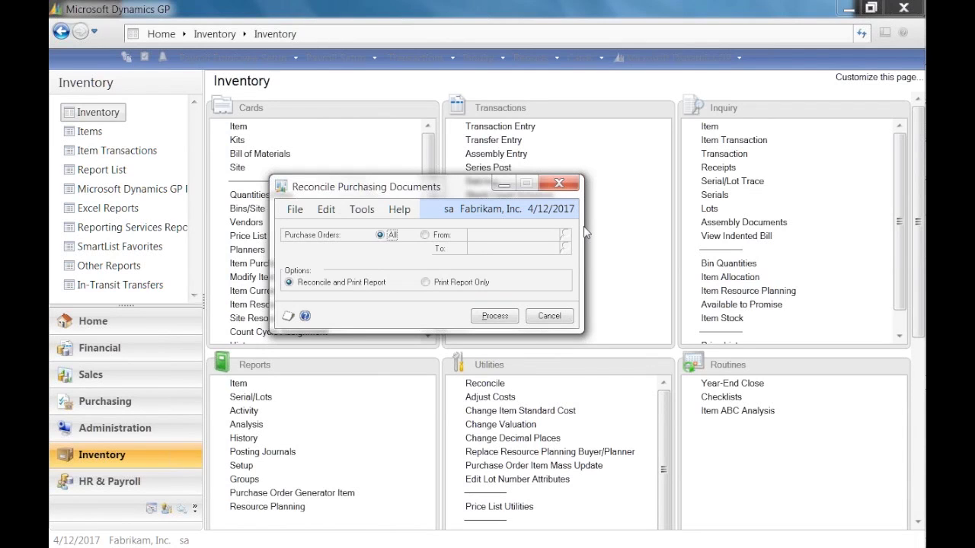
click(576, 188)
click(575, 188)
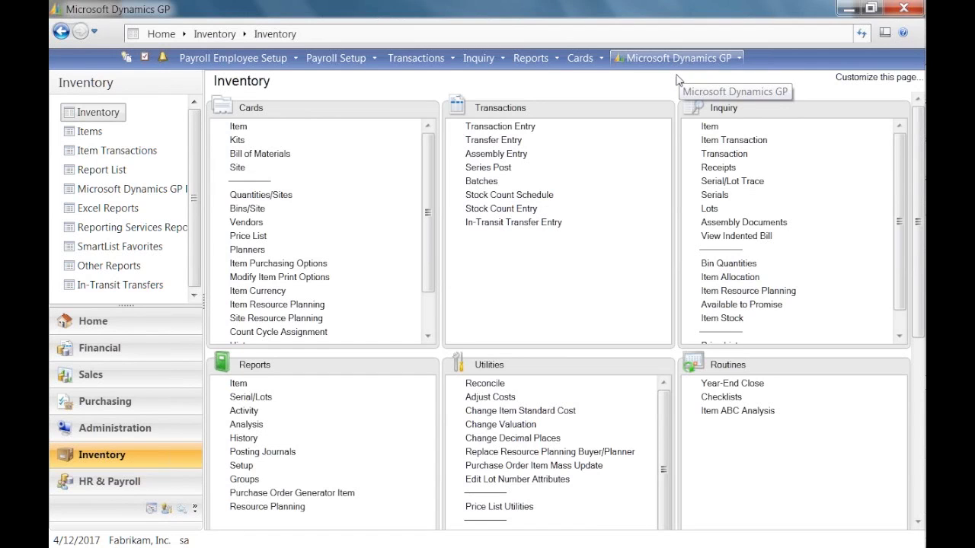
Open the inventory Reconcile utility, turn off Include Item History for all items, and close it without processing.
click(484, 384)
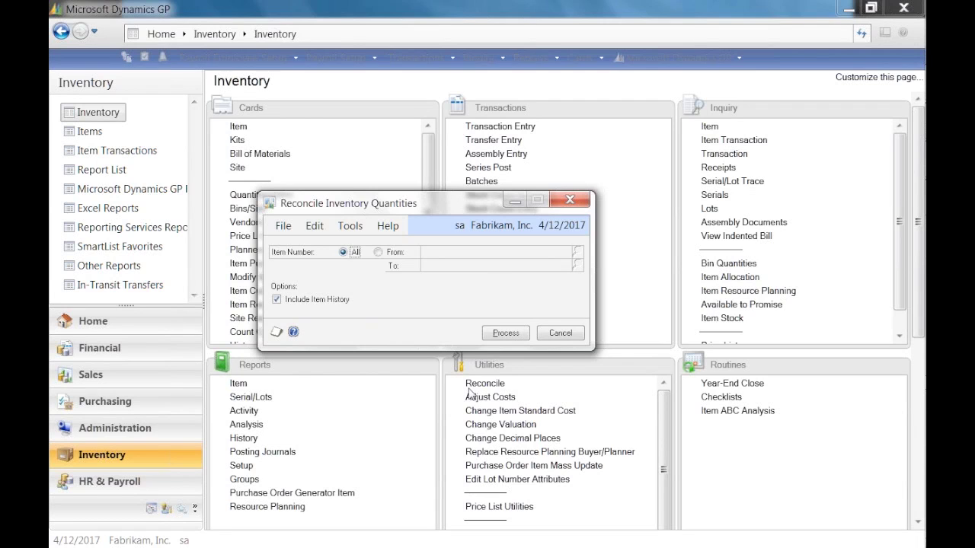
click(284, 304)
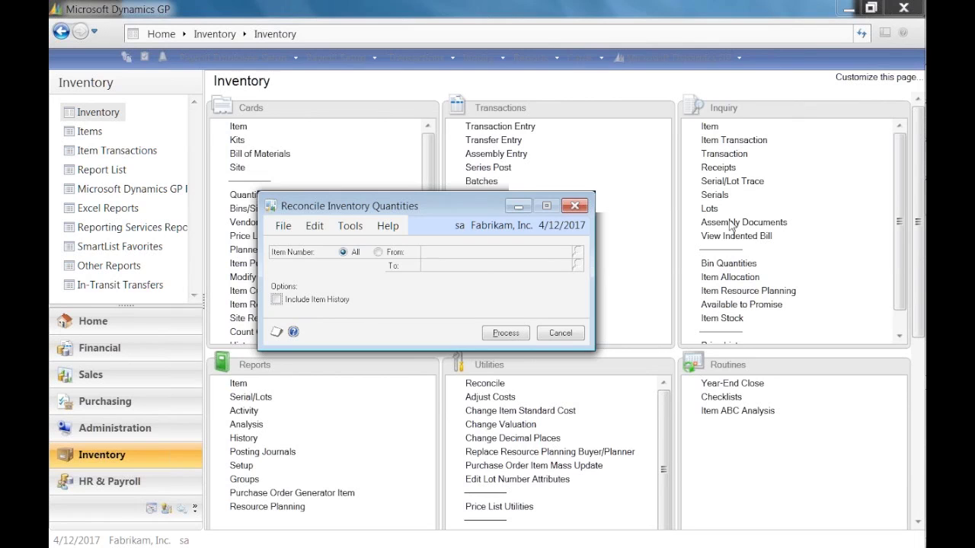
click(709, 127)
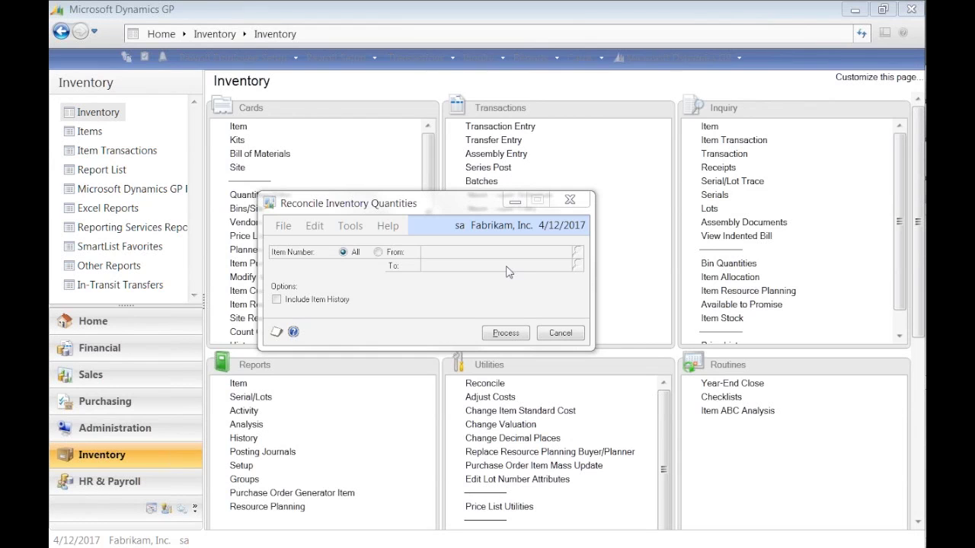
click(577, 204)
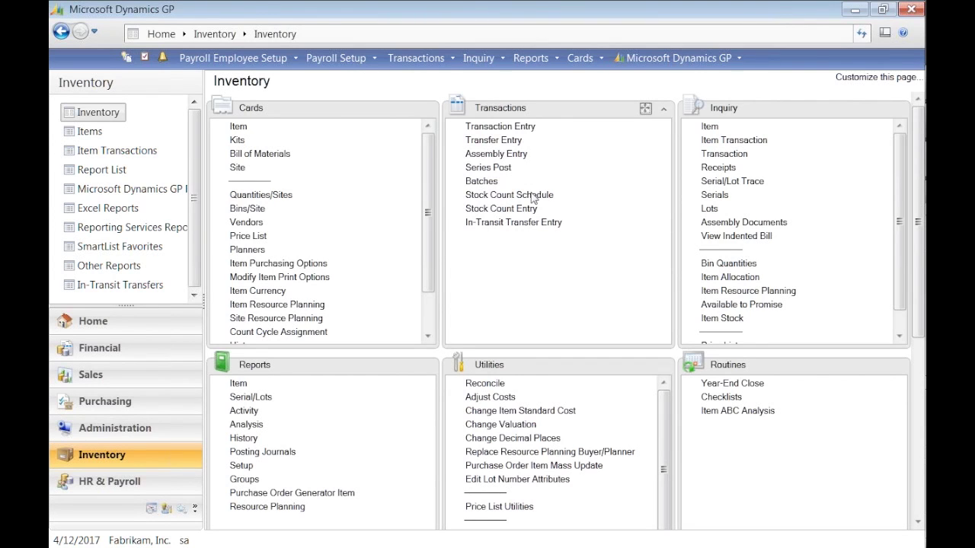
Open the Stock Count Schedule window from the inventory transactions to view it, and close it.
click(493, 195)
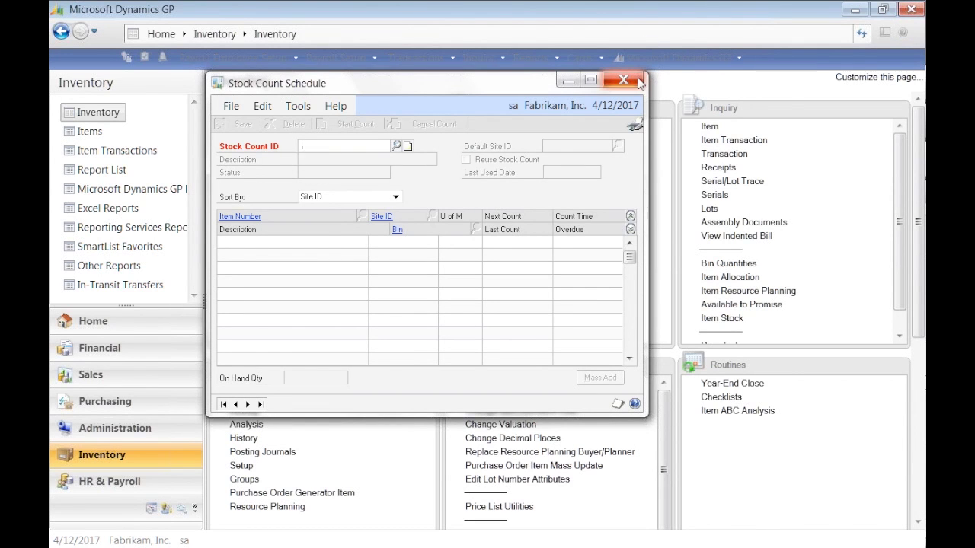
click(639, 84)
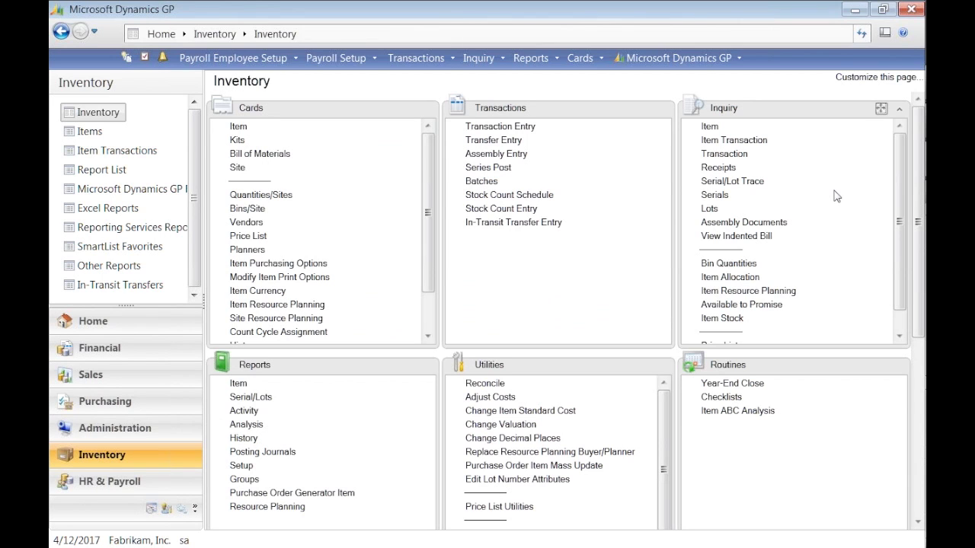
View the Items Due to be Counted list under Inventory Item Quantities in SmartList, and close SmartList.
click(667, 63)
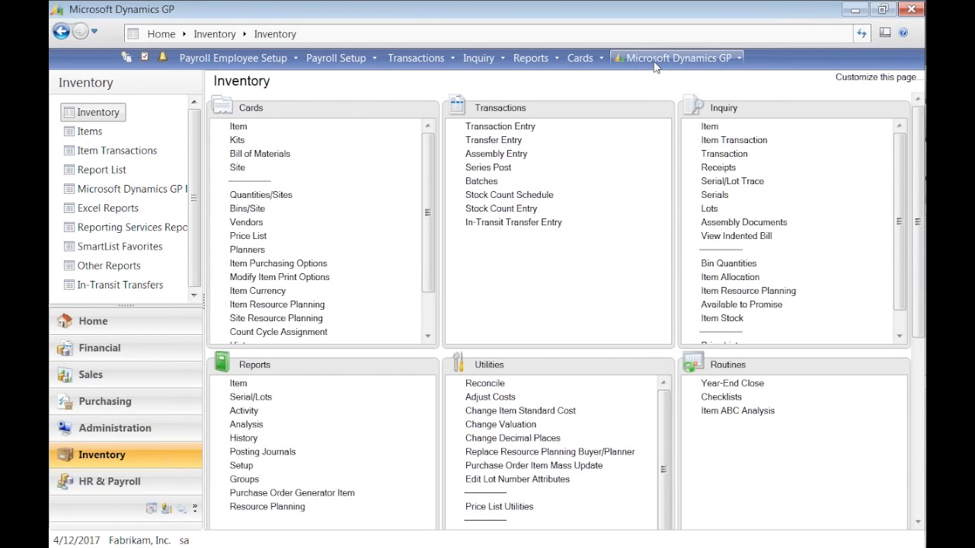
click(652, 64)
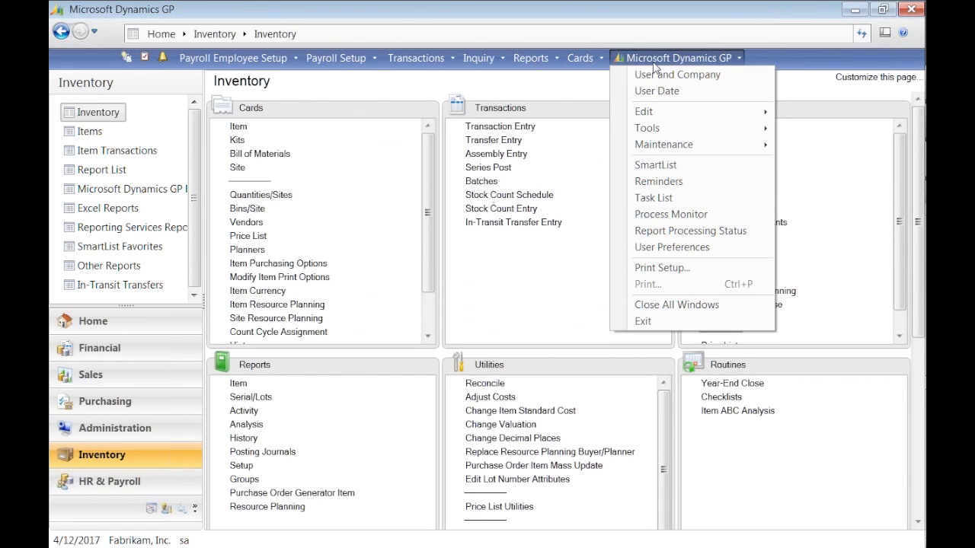
click(649, 165)
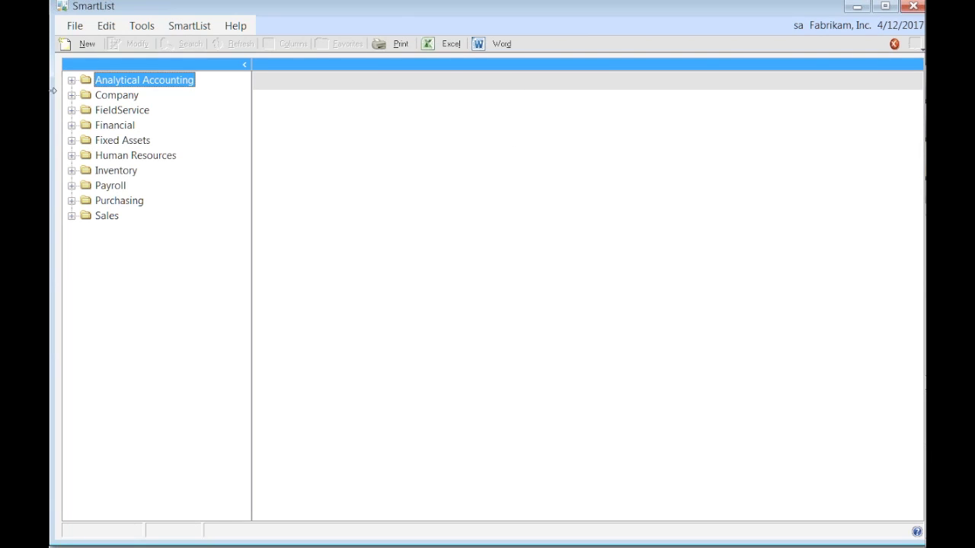
click(71, 170)
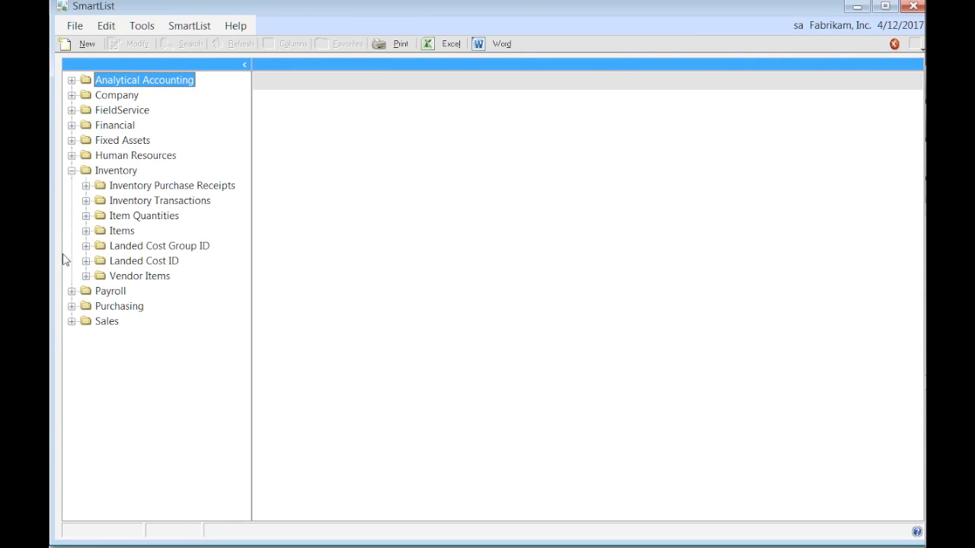
click(86, 216)
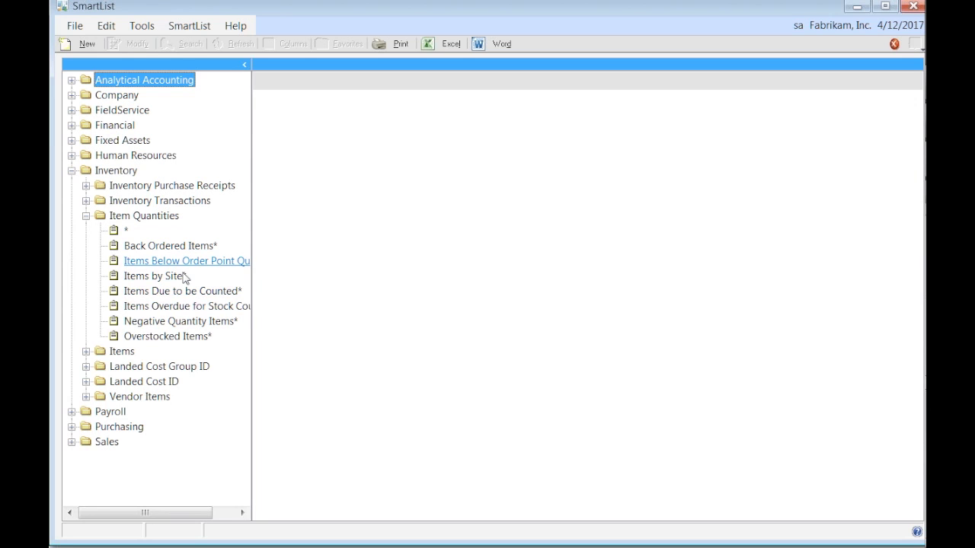
click(175, 296)
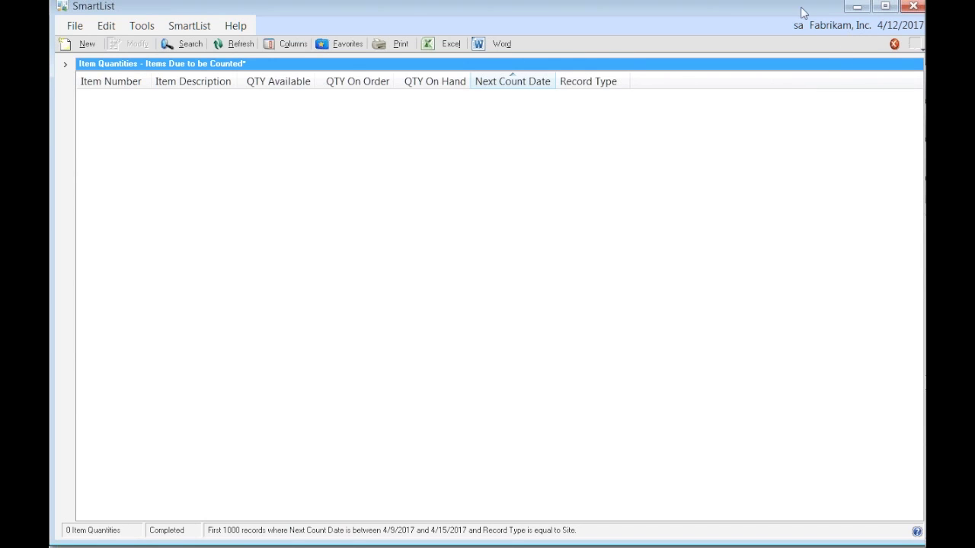
click(915, 8)
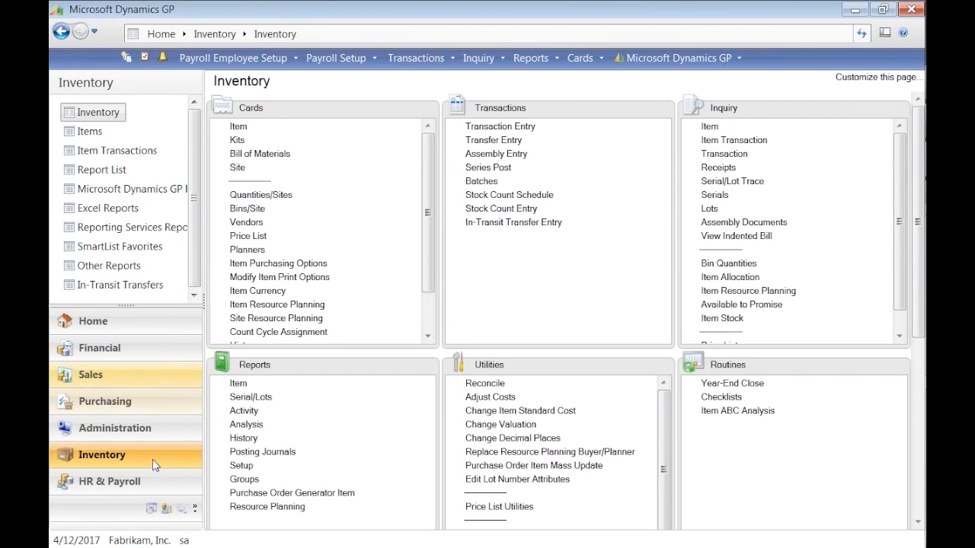
Open the Items by Site list under Inventory Item Quantities in SmartList.
click(685, 57)
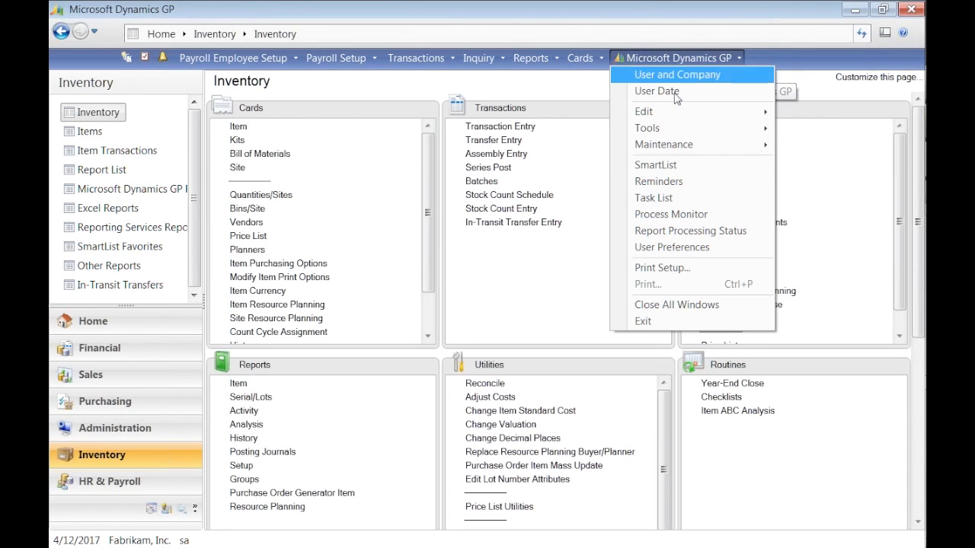
click(654, 166)
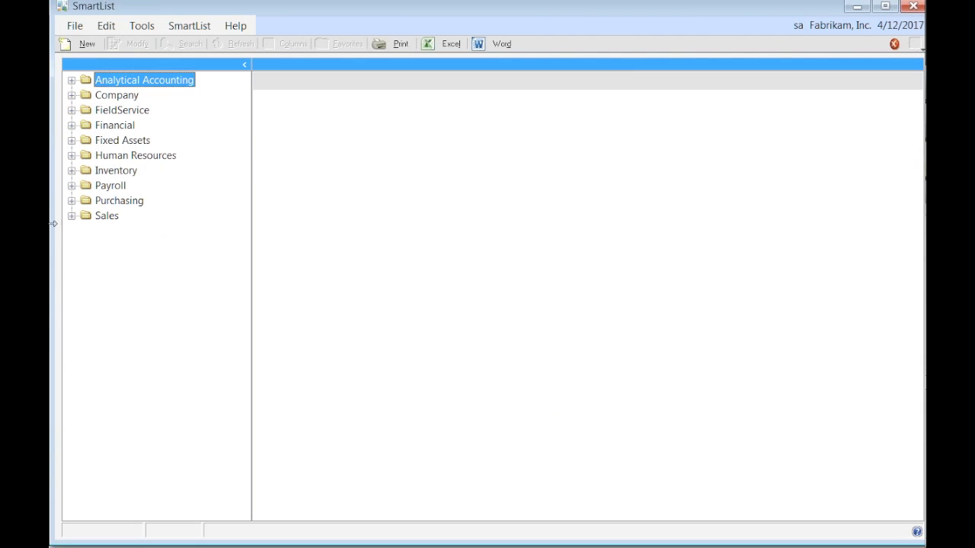
click(71, 172)
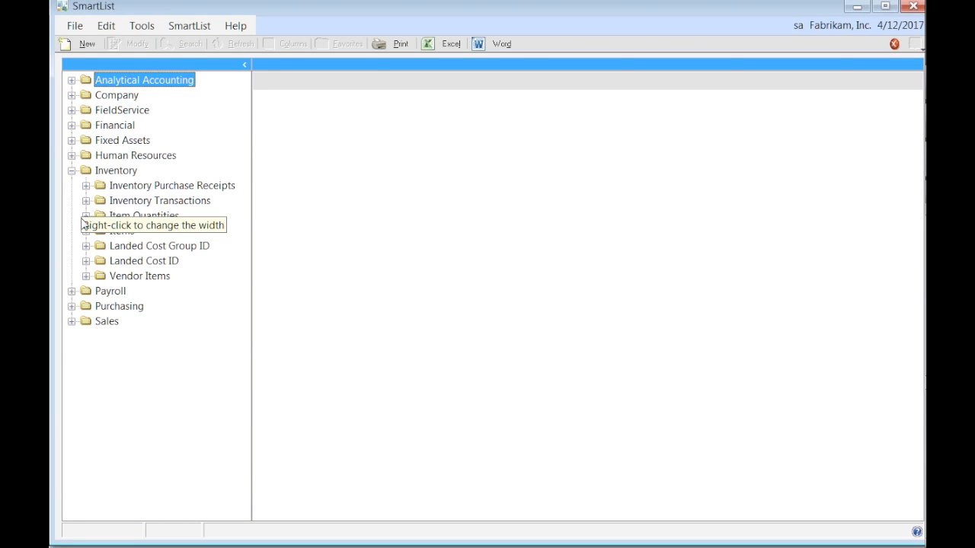
click(86, 216)
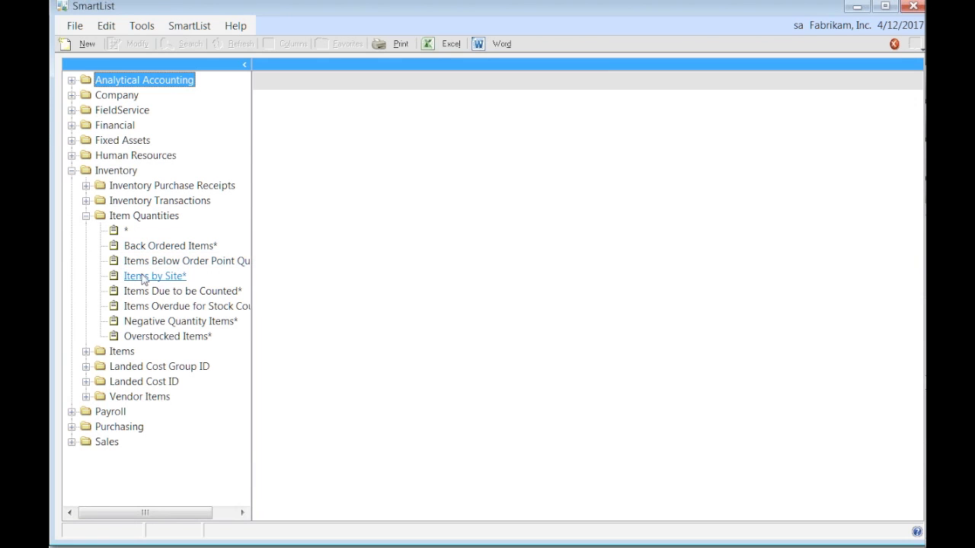
click(145, 276)
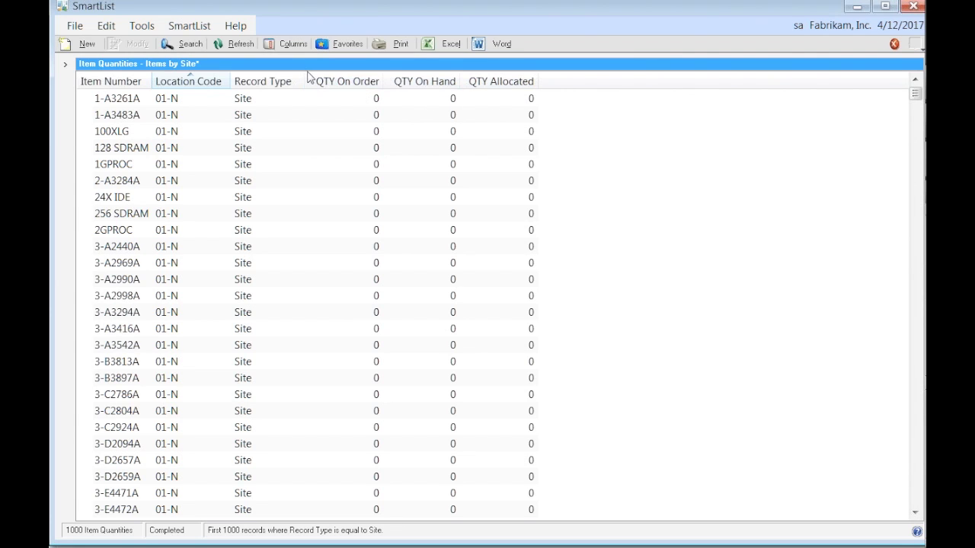
Remove the QTY On Order column from the Items by Site column display.
click(290, 46)
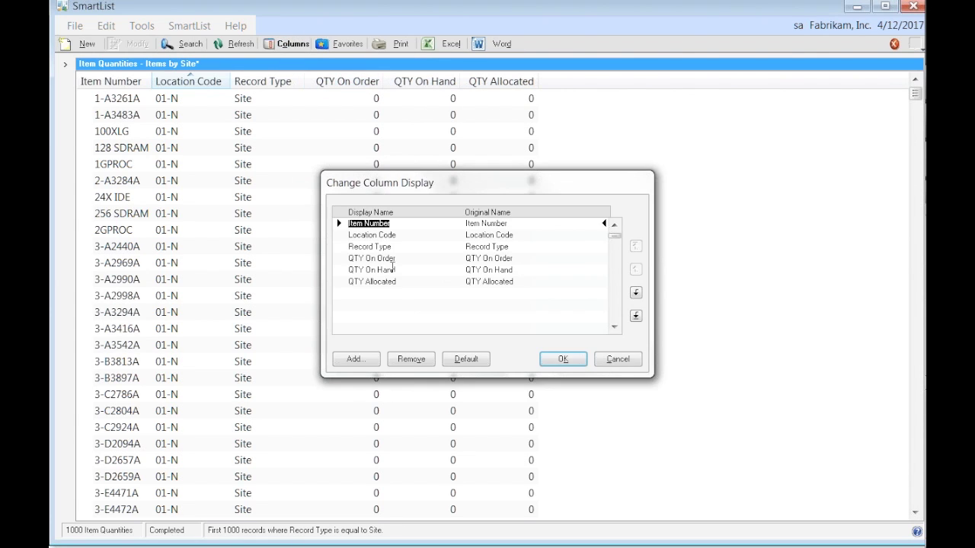
click(408, 259)
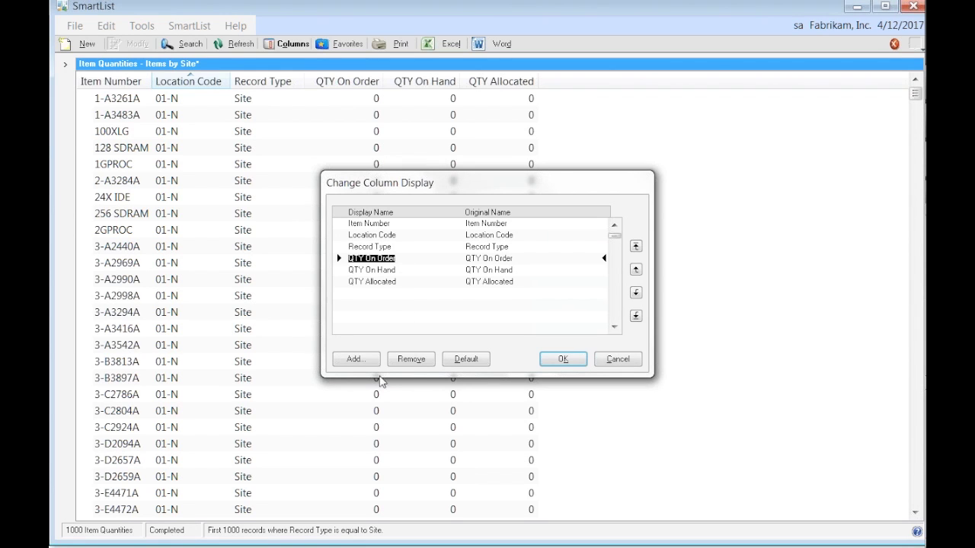
click(411, 359)
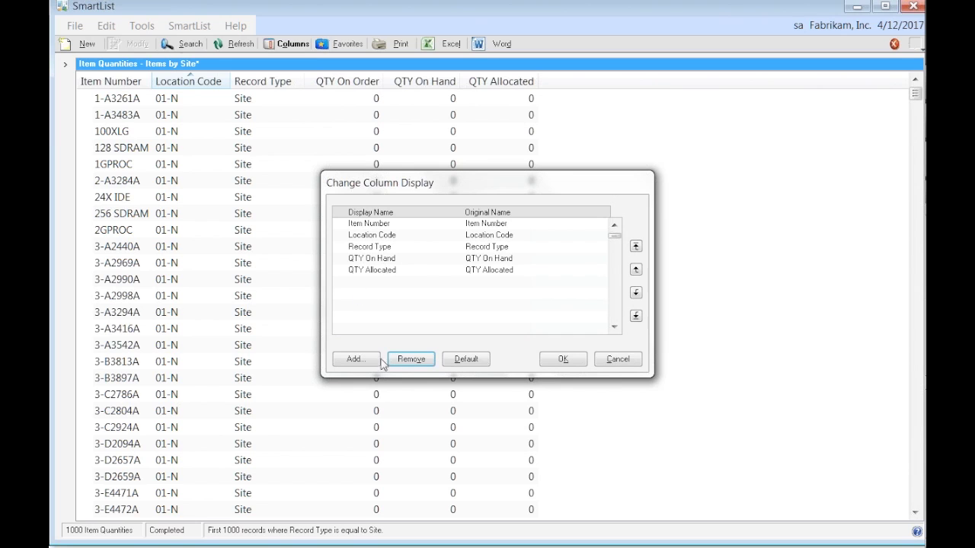
Apply the column removal to the Items by Site list and add the Base U Of M column to its display.
click(563, 359)
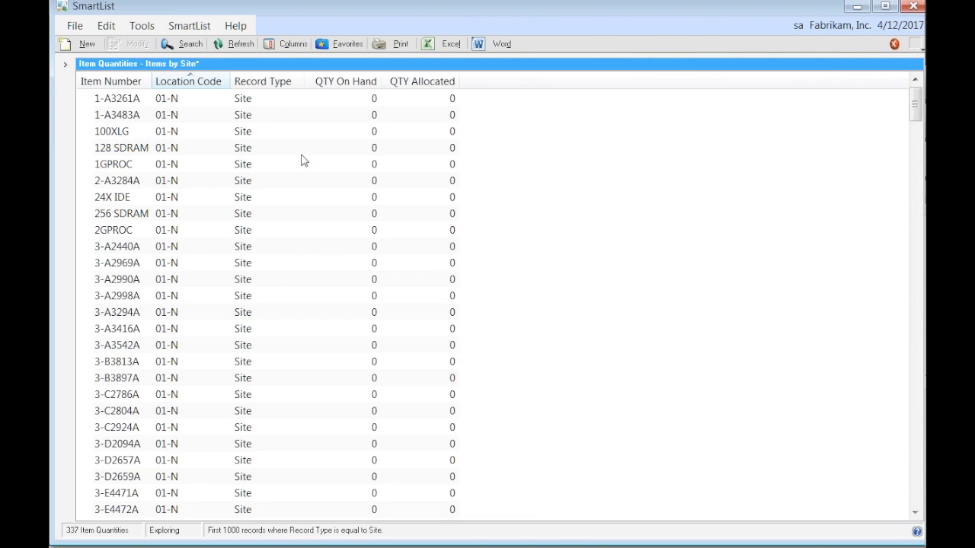
click(287, 43)
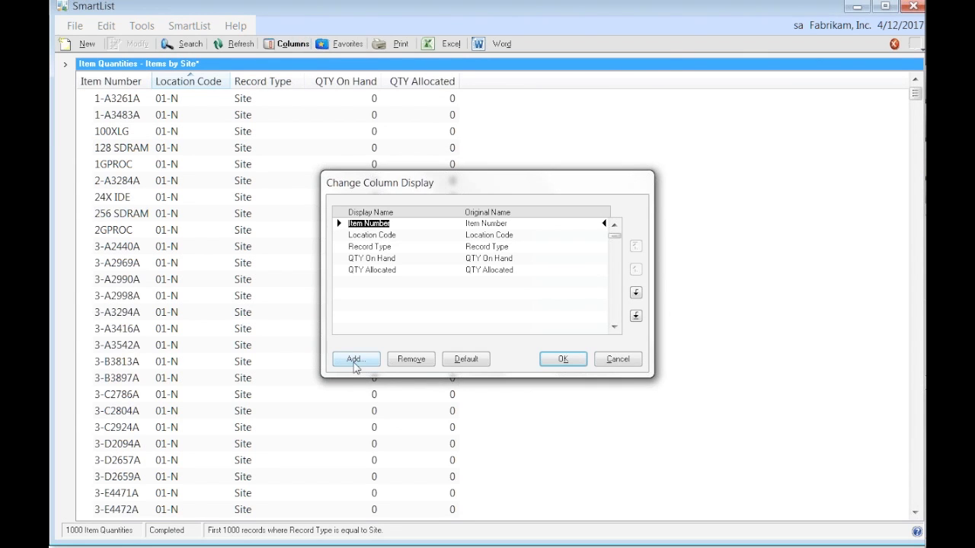
click(352, 361)
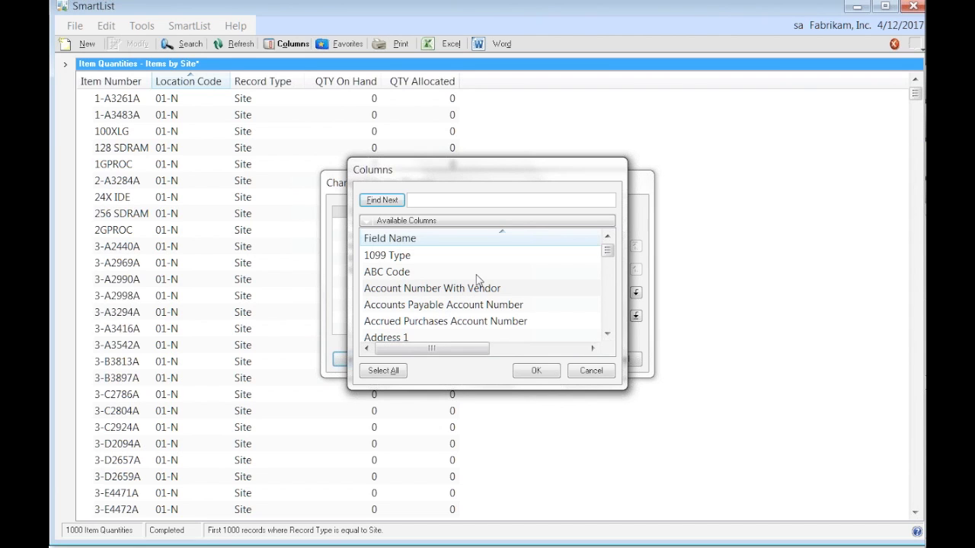
click(607, 332)
click(607, 333)
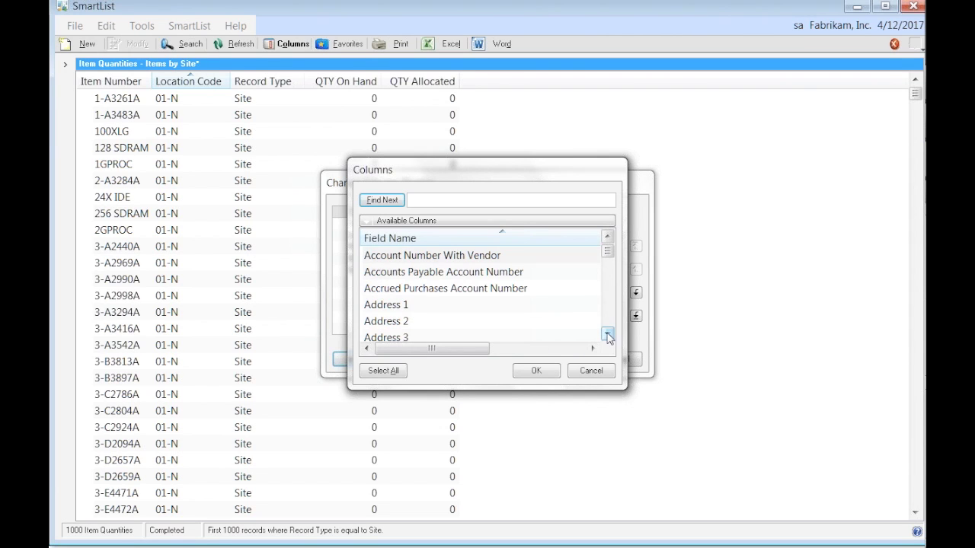
click(388, 290)
key(b)
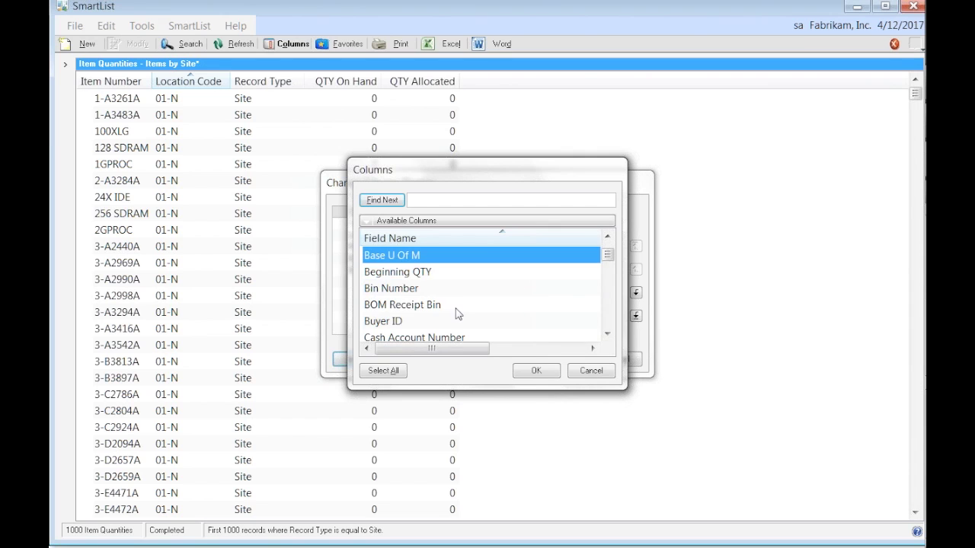
key(Return)
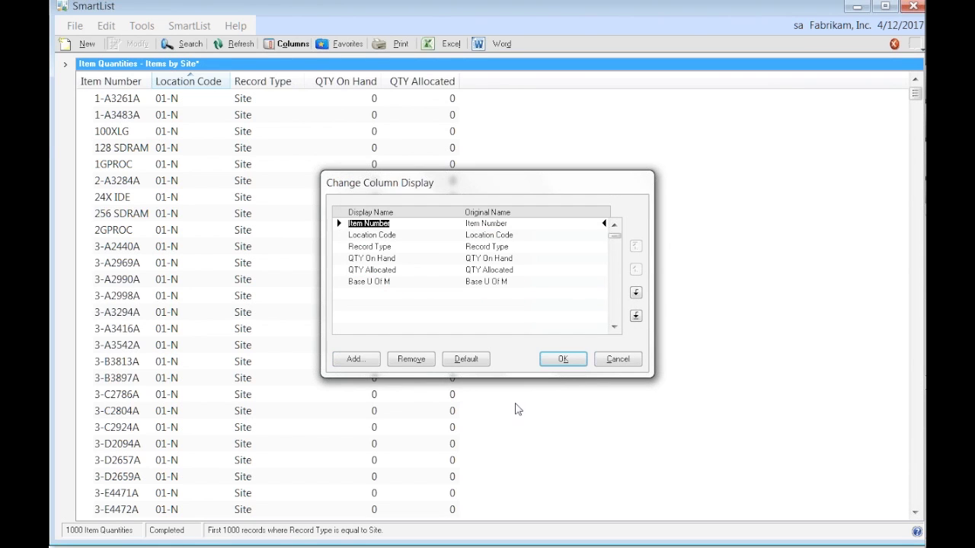
click(574, 360)
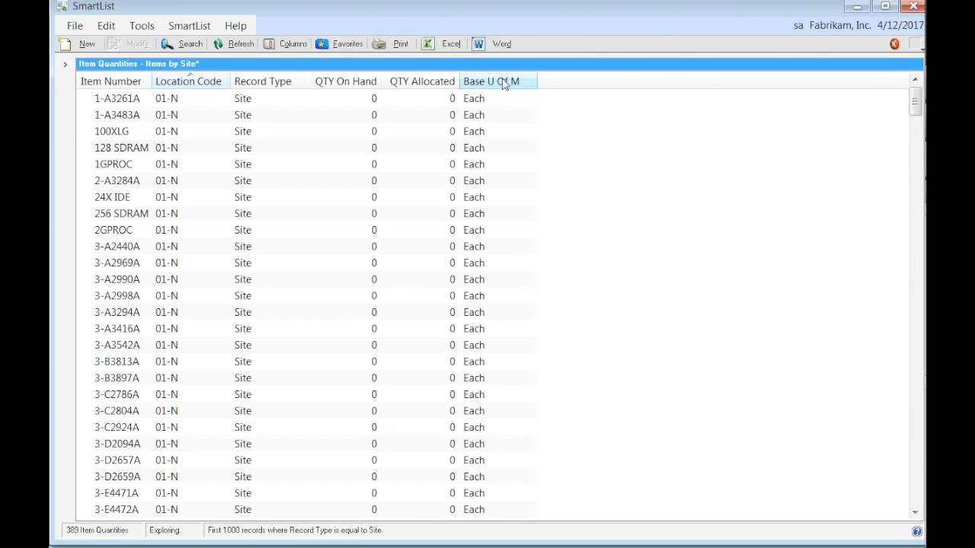
Export the Items by Site list to Excel and enter the column header "Qty counted" in cell G1.
click(449, 45)
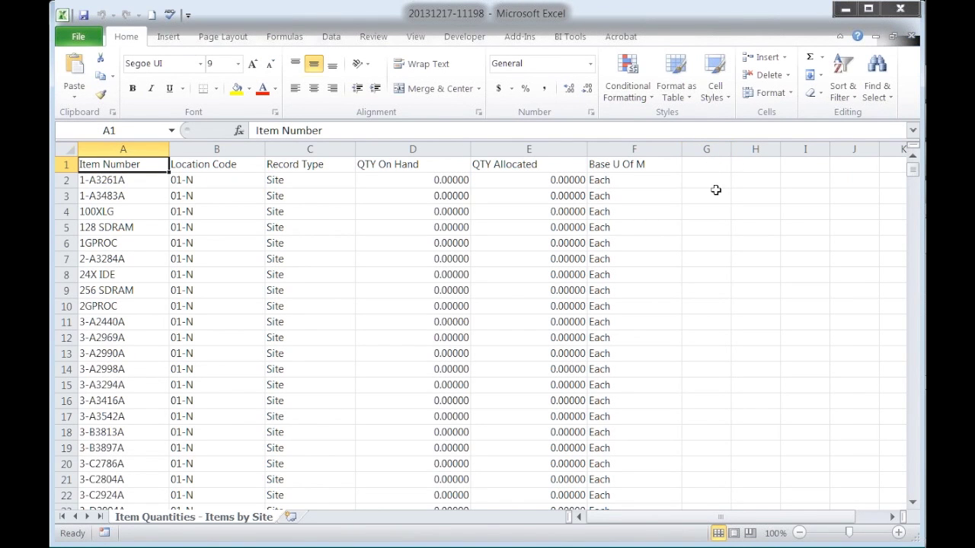
click(706, 164)
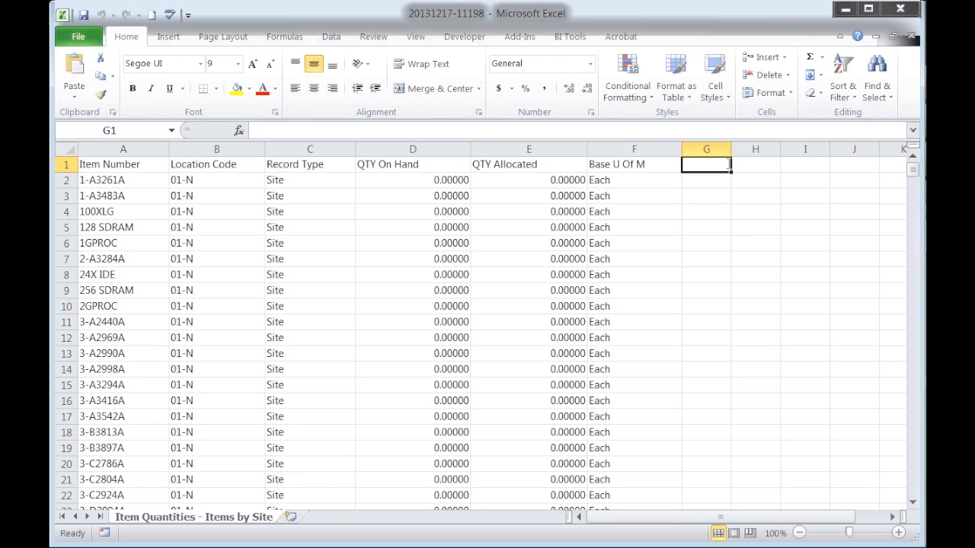
text(Q)
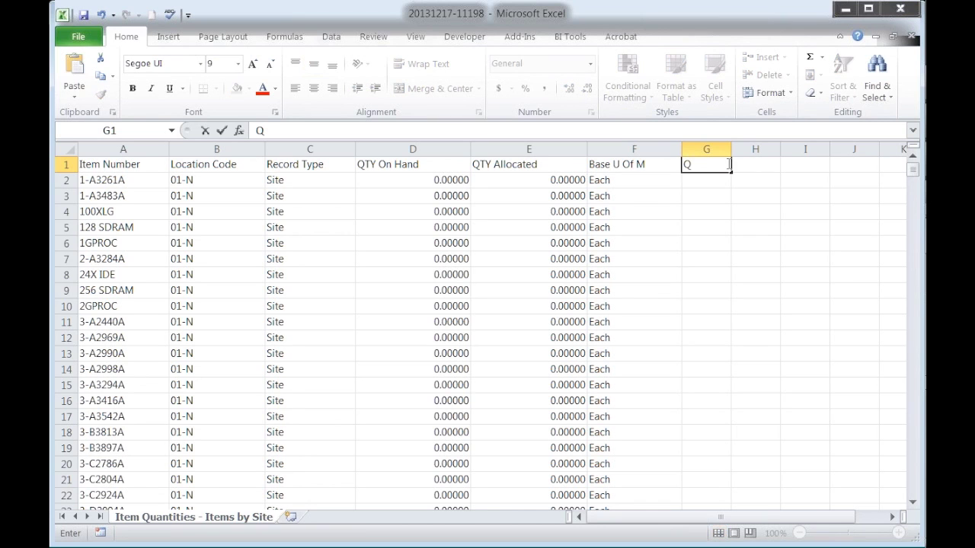
text(ty counted)
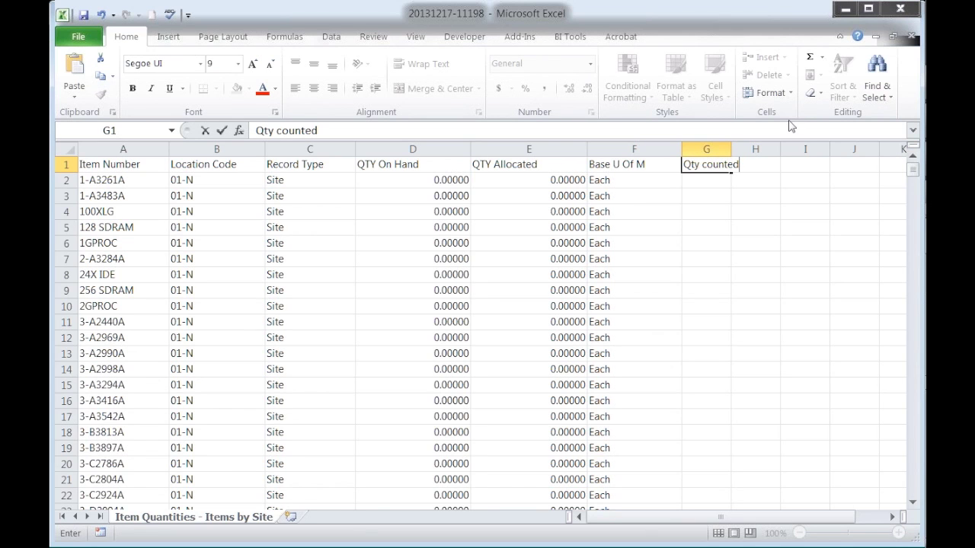
key(F2)
Close the exported Item Quantities workbook in Excel.
mouse_move(945, 235)
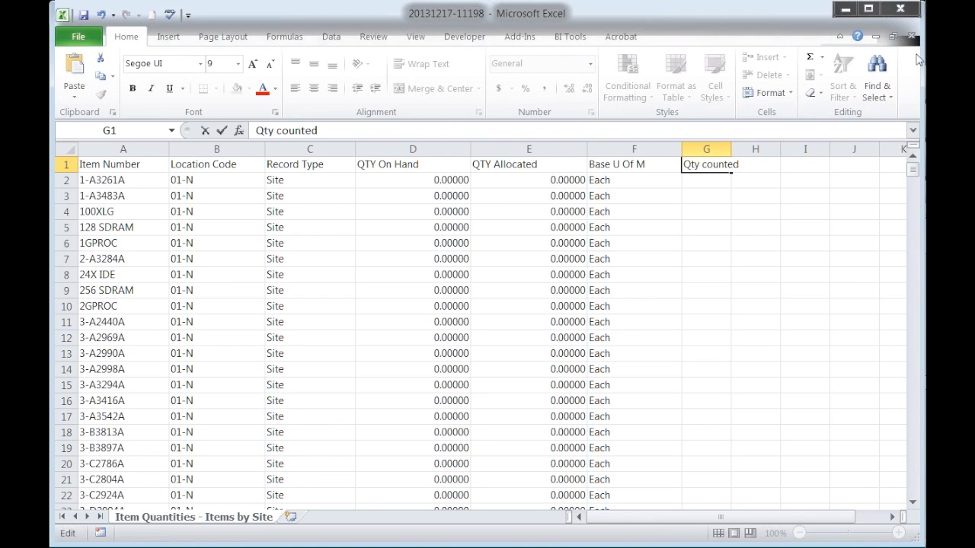
click(901, 8)
click(494, 312)
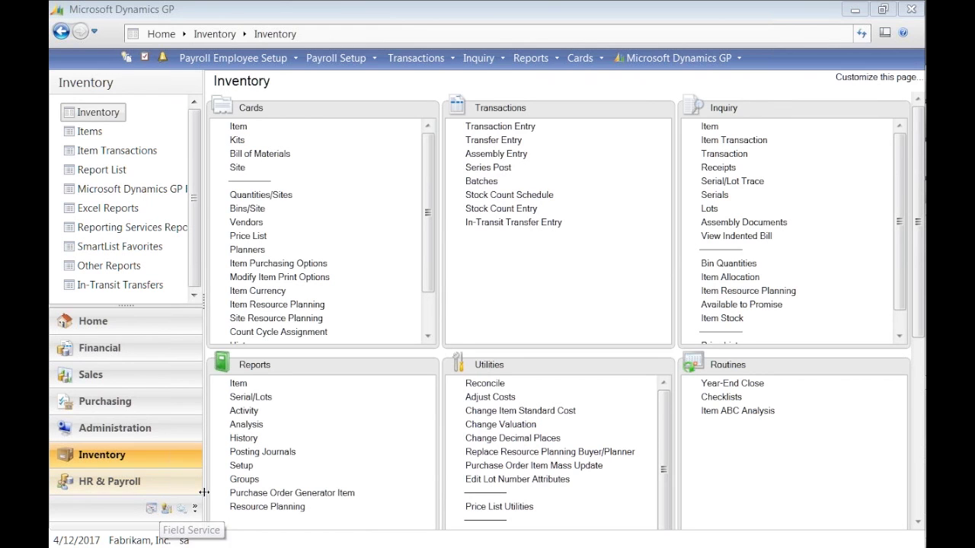
Open the inventory Item Transaction Entry window with the Variance document type to view it, and close it.
click(522, 128)
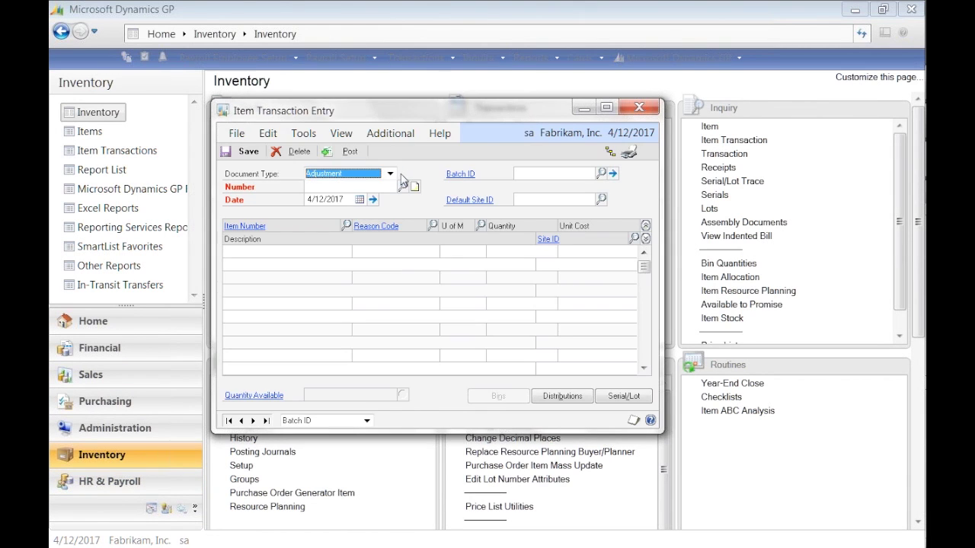
click(391, 175)
click(364, 194)
click(543, 321)
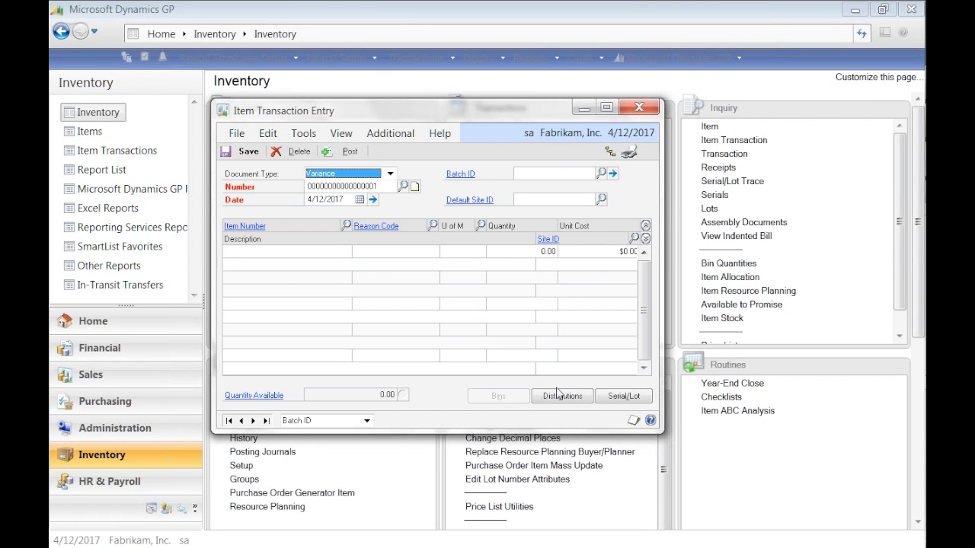
click(638, 111)
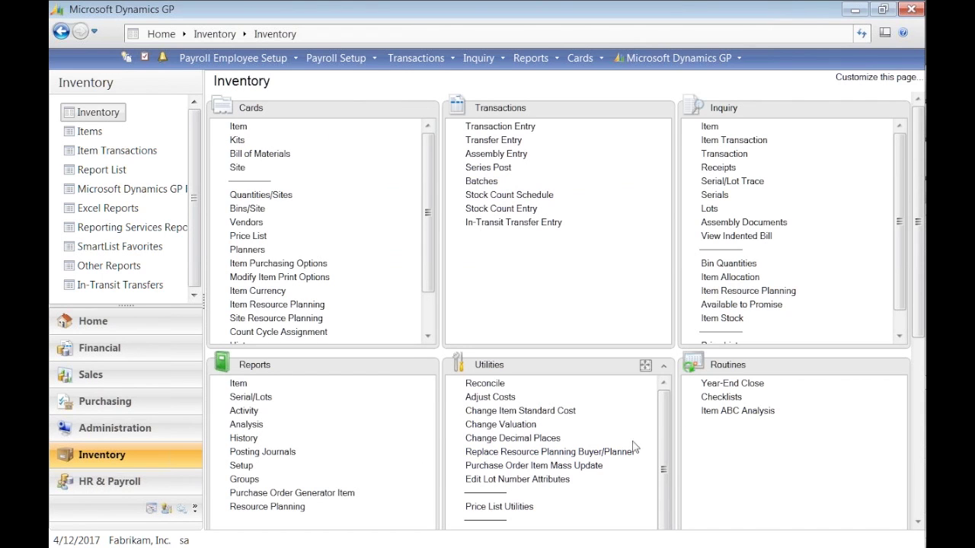
Open the Inventory Year-End Closing window from the inventory routines to view its options, and close it.
click(741, 387)
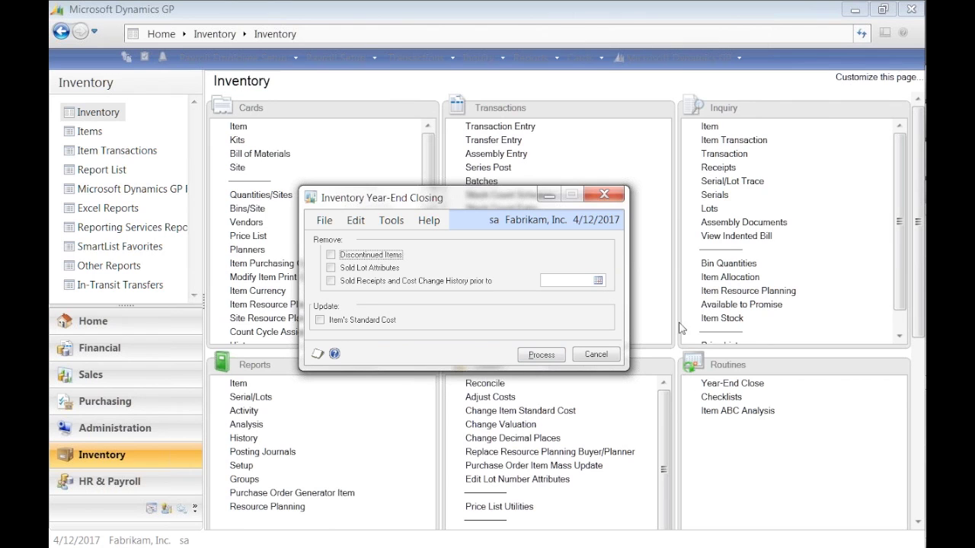
click(619, 195)
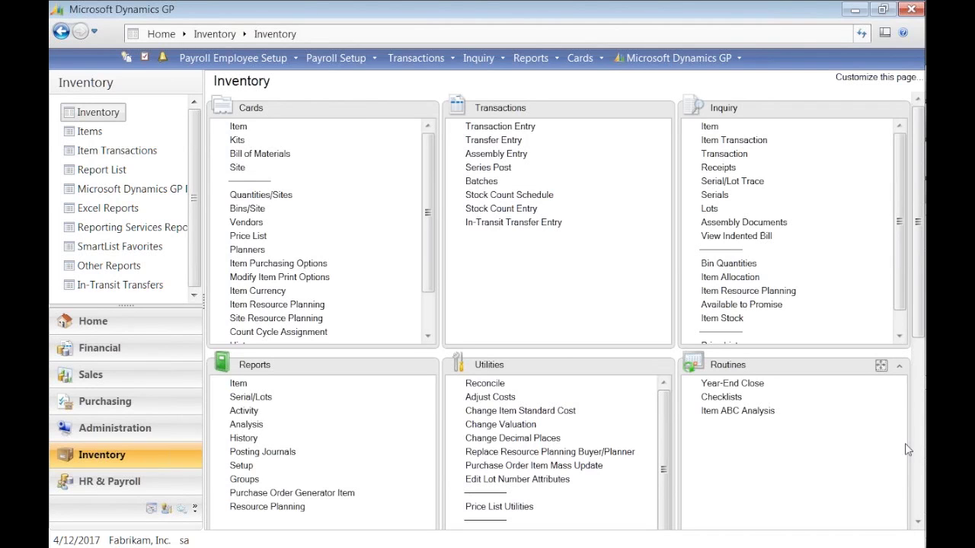
key(Tab)
key(alt+Tab)
key(alt+Tab)
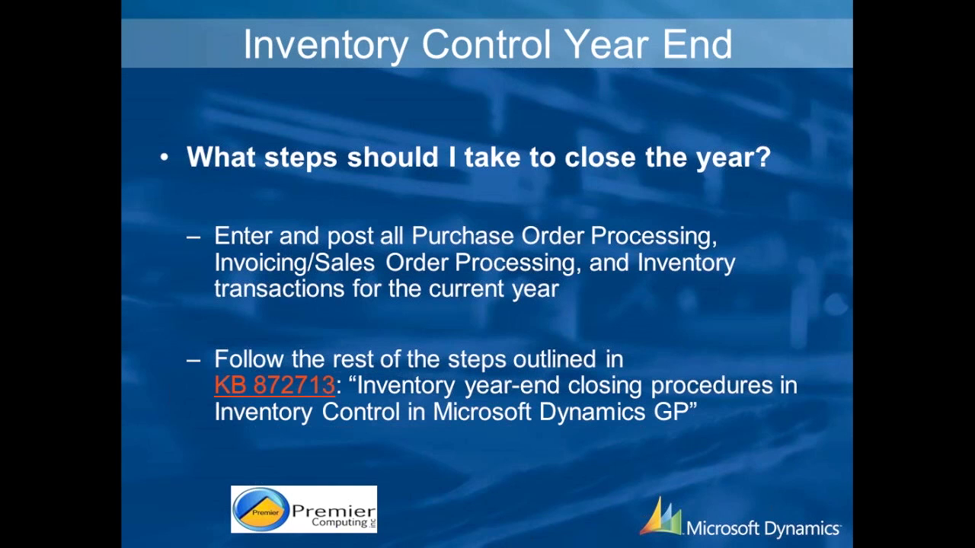
key(Right)
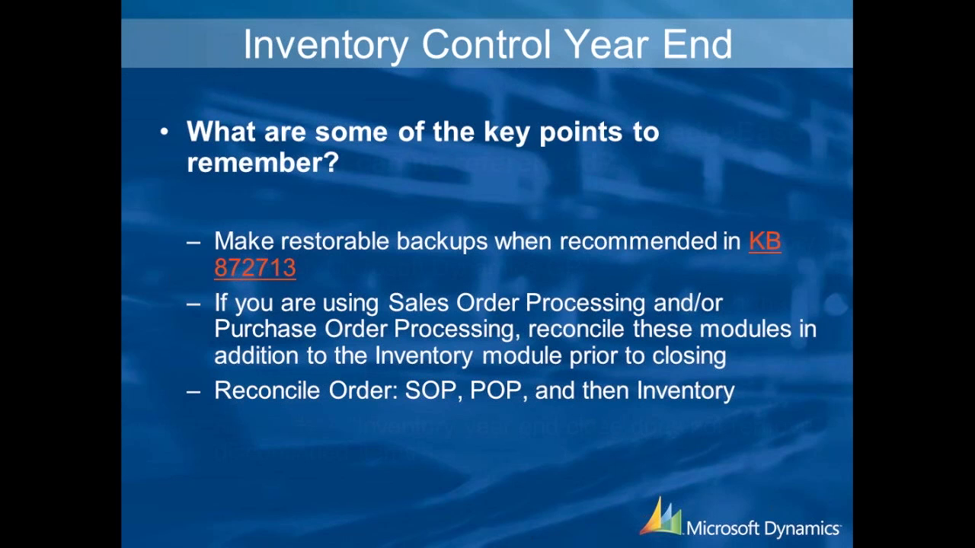
key(Right)
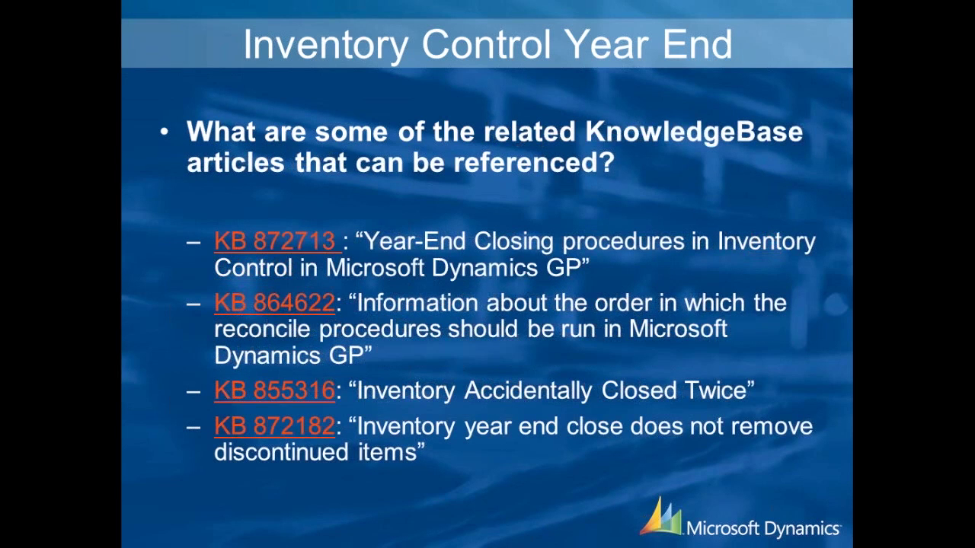
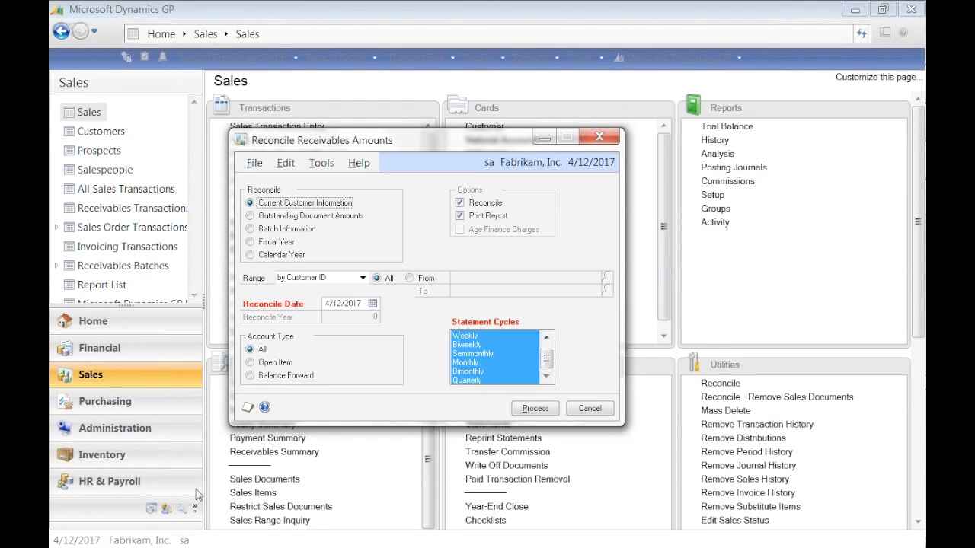
Cancel the Reconcile Receivables Amounts window and view the Customer Payment Summary Inquiry window from the sales inquiries.
click(589, 408)
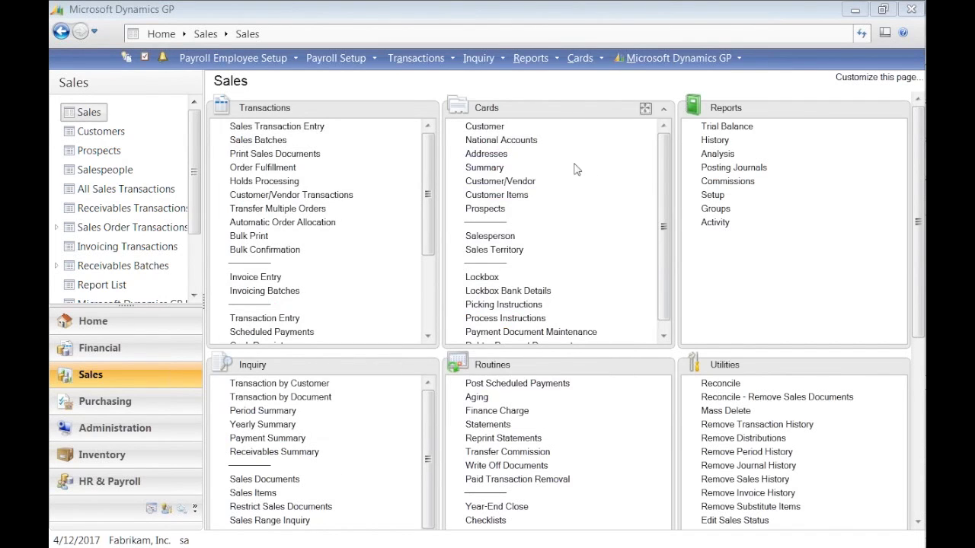
click(255, 445)
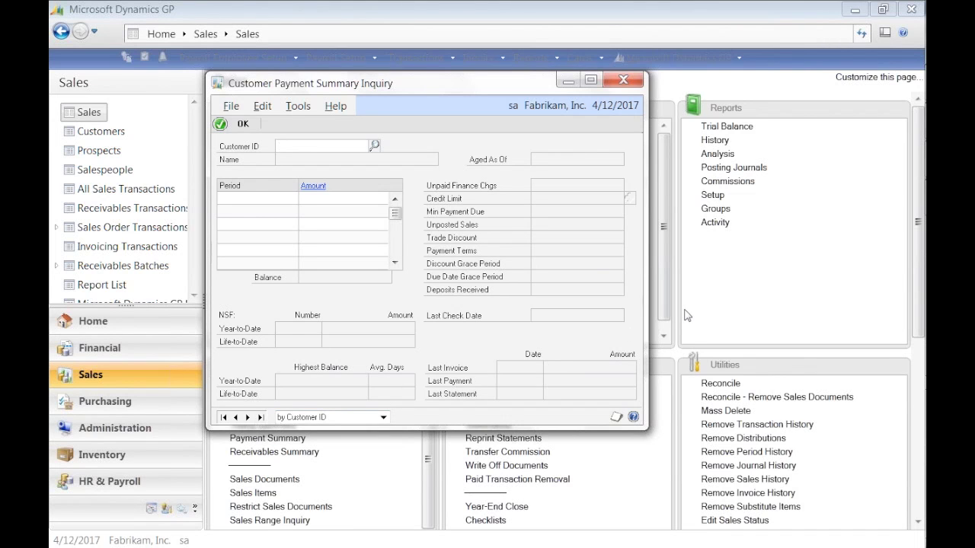
key(Escape)
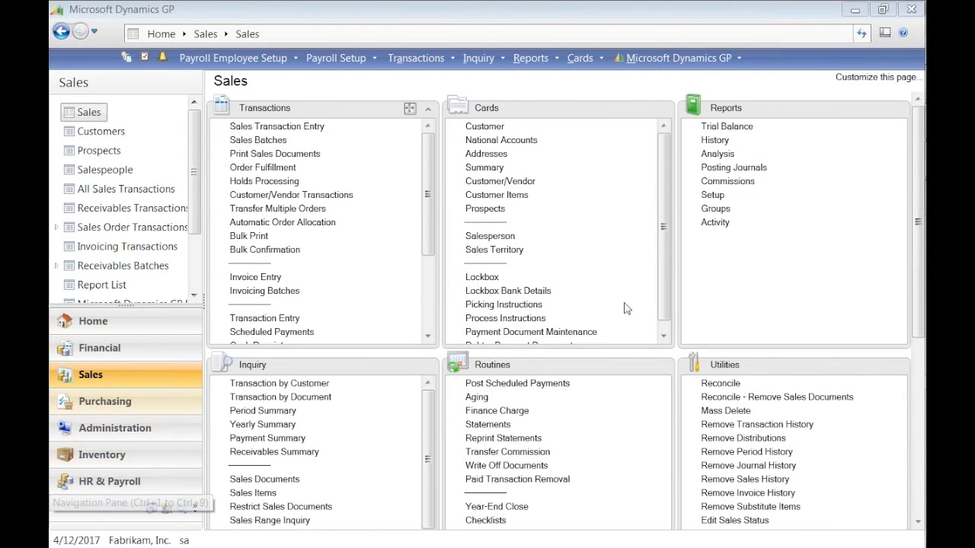
Open the Reconcile Receivables Amounts window from the sales utilities, dismissing the Windows color scheme prompt, and close it after toggling the Reconcile option.
click(719, 384)
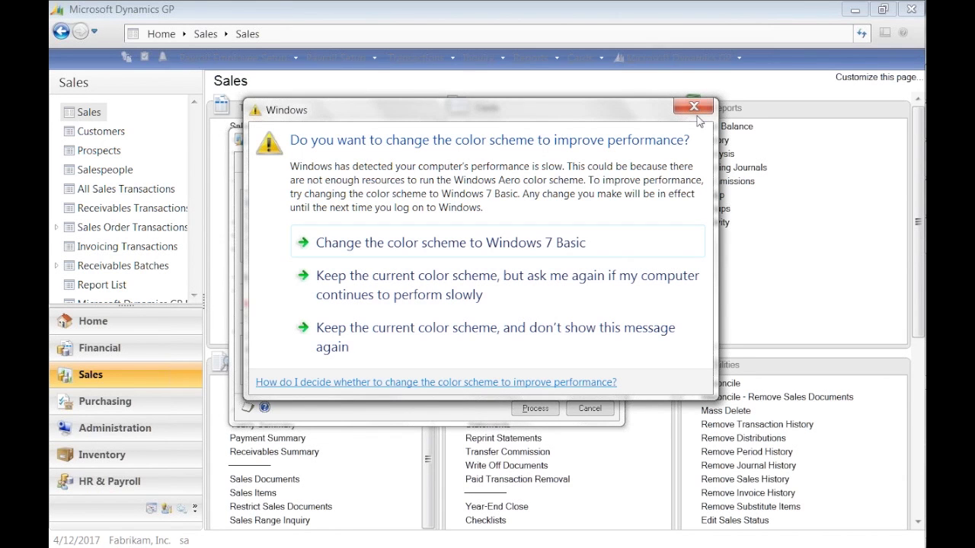
click(699, 107)
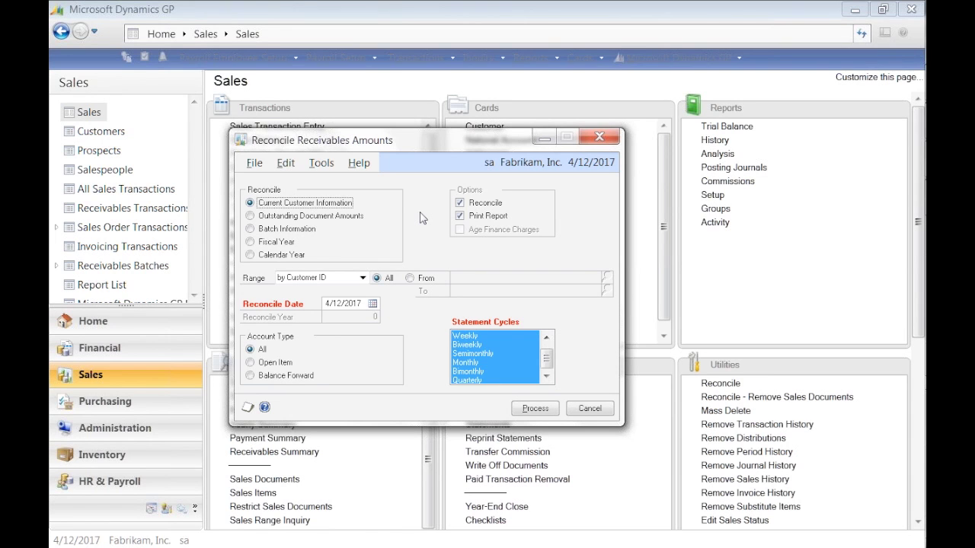
click(460, 203)
click(600, 137)
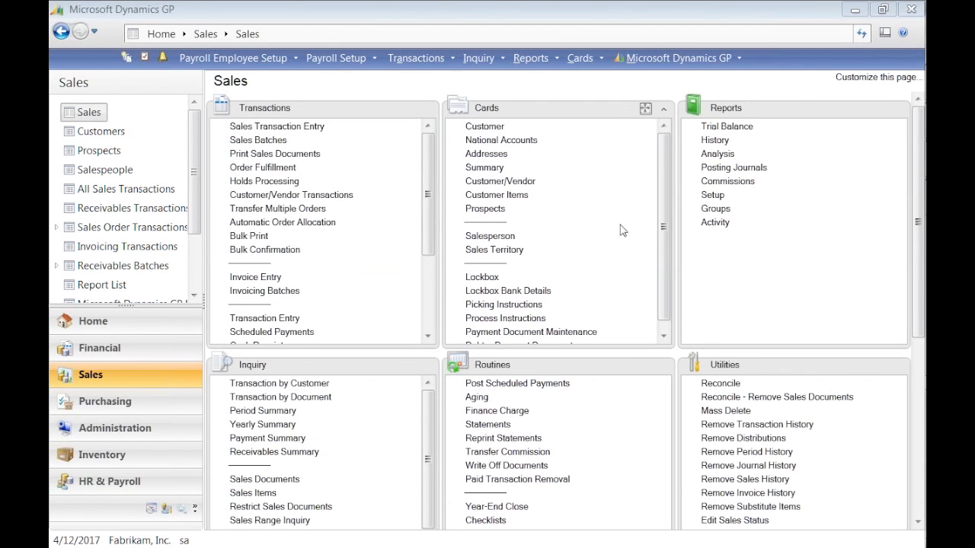
Open the Receivables Year-End Closing window from the sales routines to view its options, and close it.
click(101, 5)
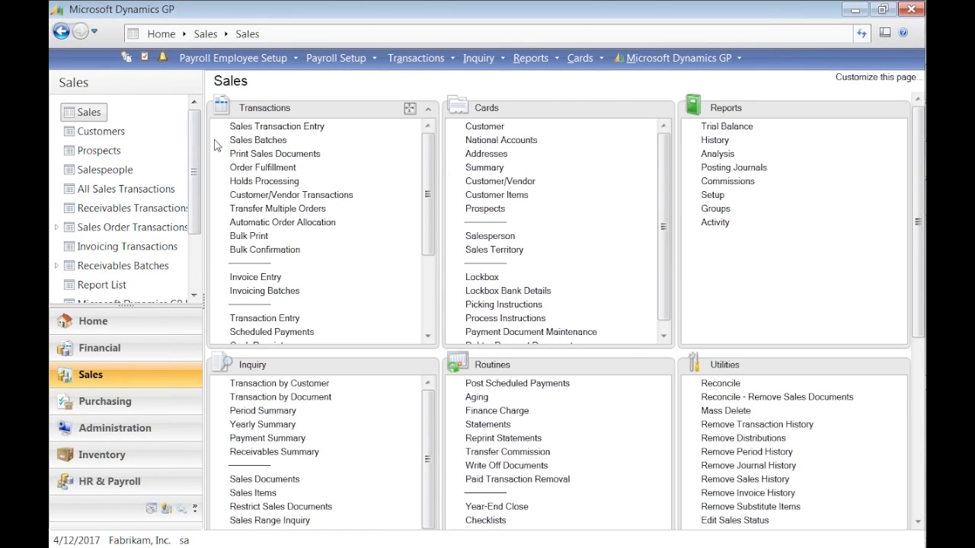
click(503, 509)
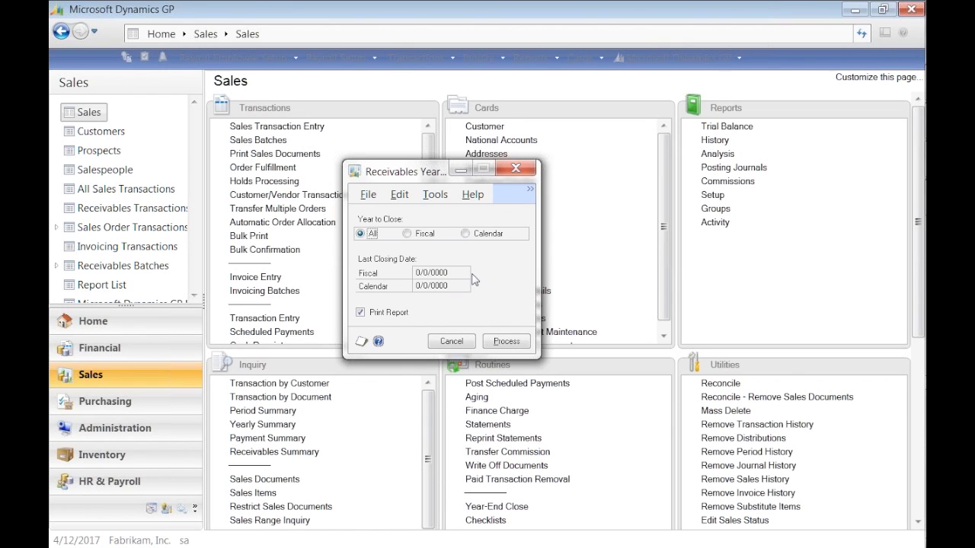
click(514, 169)
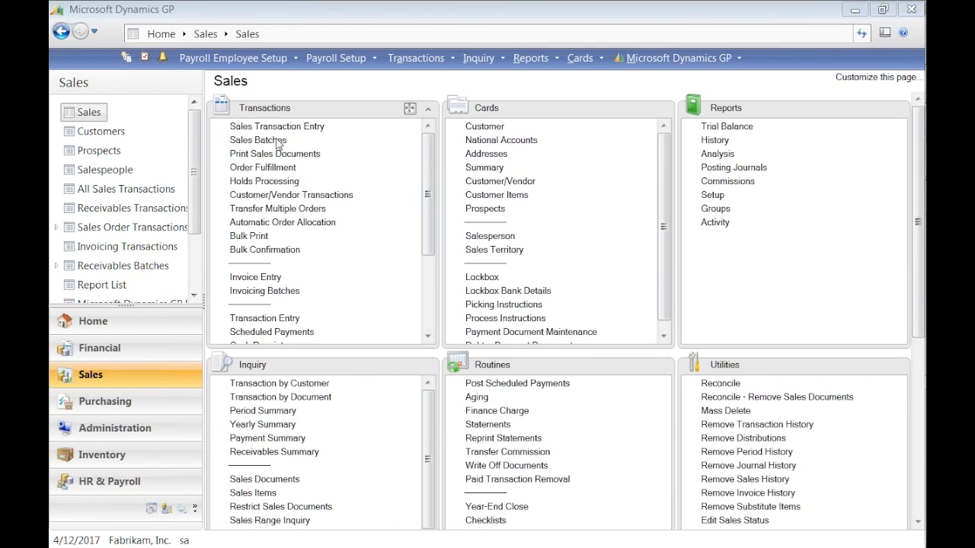
click(285, 167)
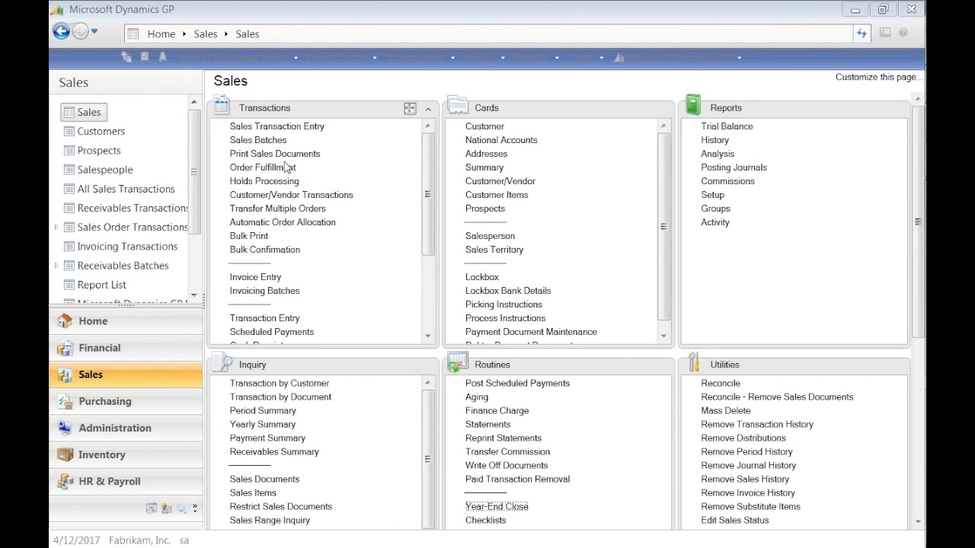
key(alt+Tab)
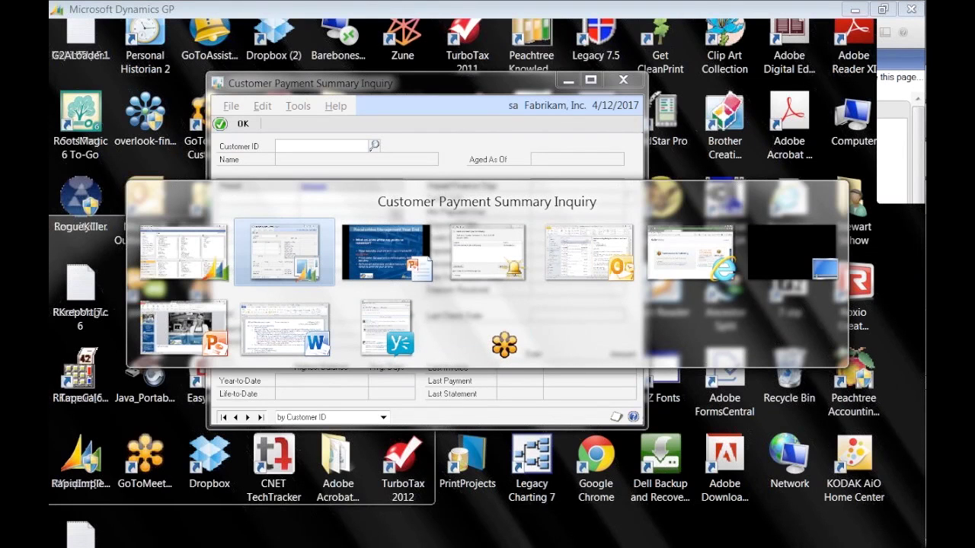
key(alt+Tab)
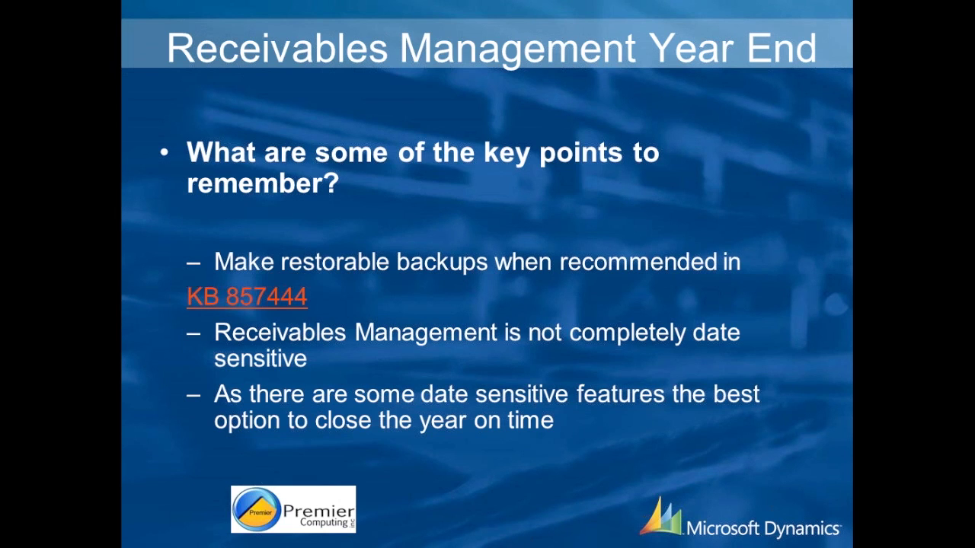
key(Right)
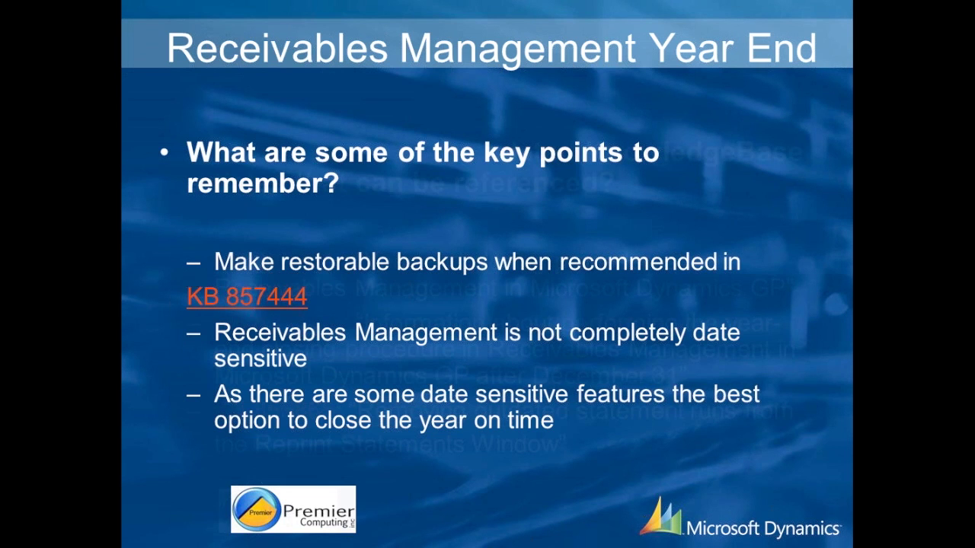
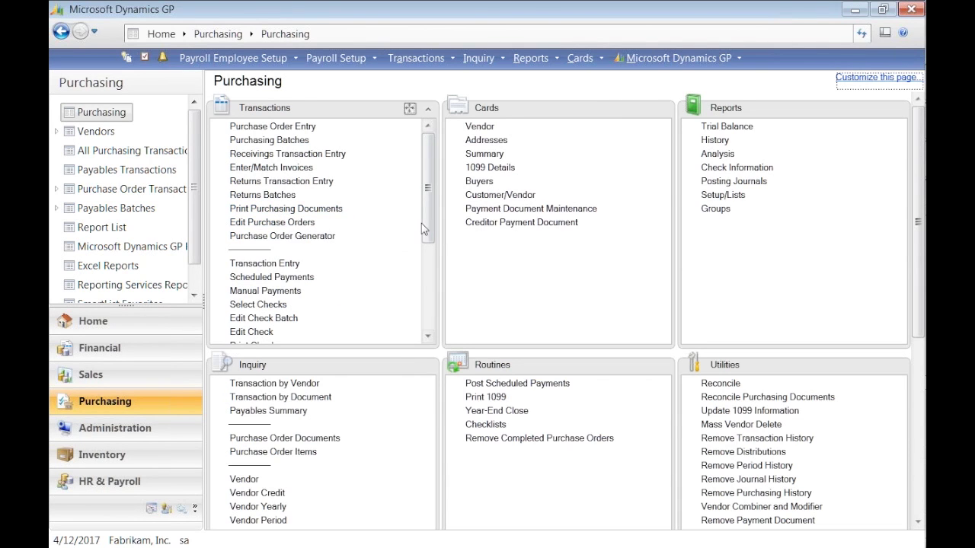
Open the Purchasing Series Posting window from the purchasing transactions, expand the batch details to review them, and close the window.
scroll(423, 279, down, 1)
scroll(423, 280, down, 4)
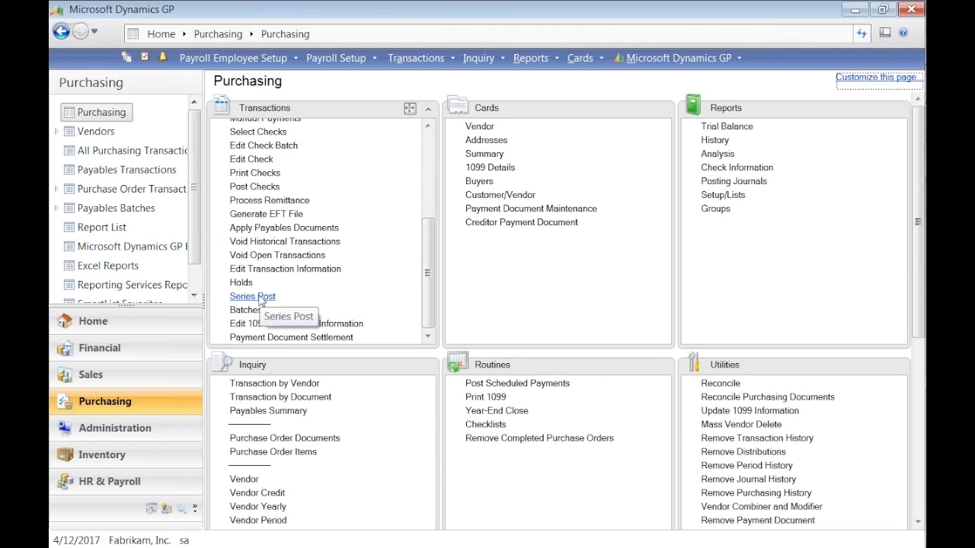
click(259, 298)
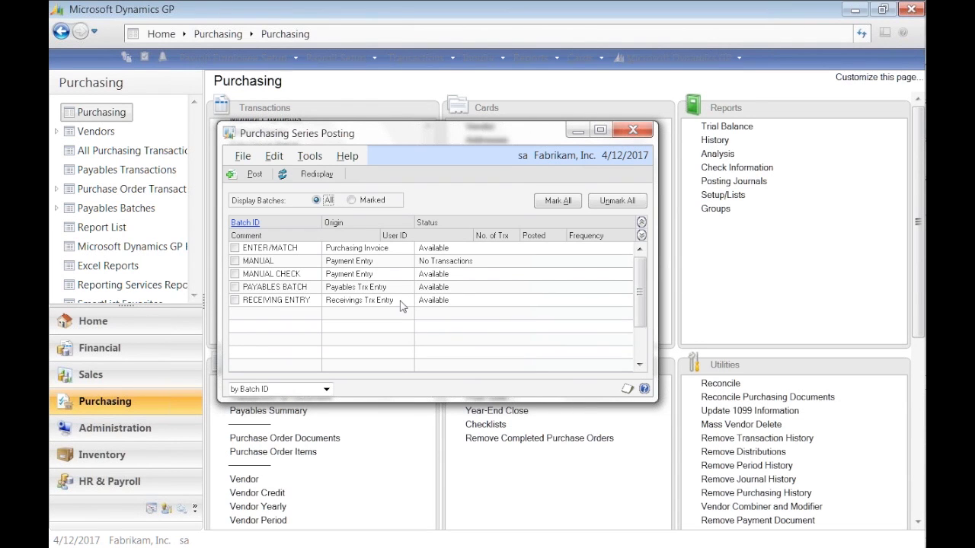
click(642, 238)
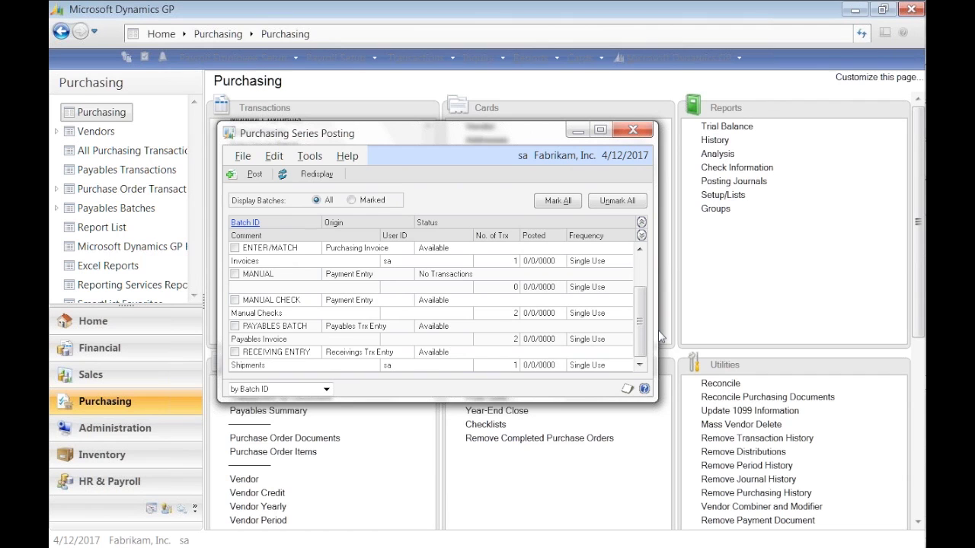
click(633, 131)
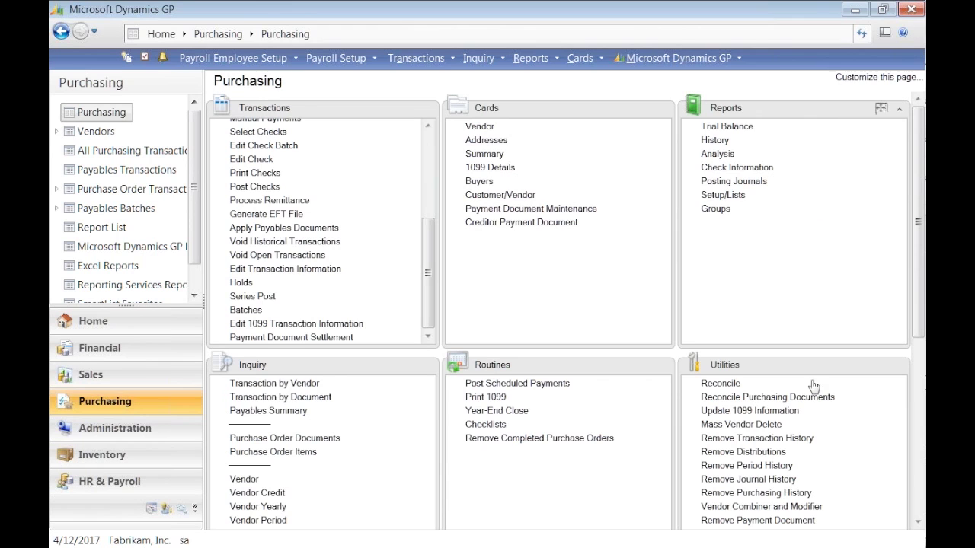
Open the Reconcile Payables Accounts window from the purchasing utilities, try Calendar Year with Exclude 1099 Amounts, and cancel without processing.
click(720, 384)
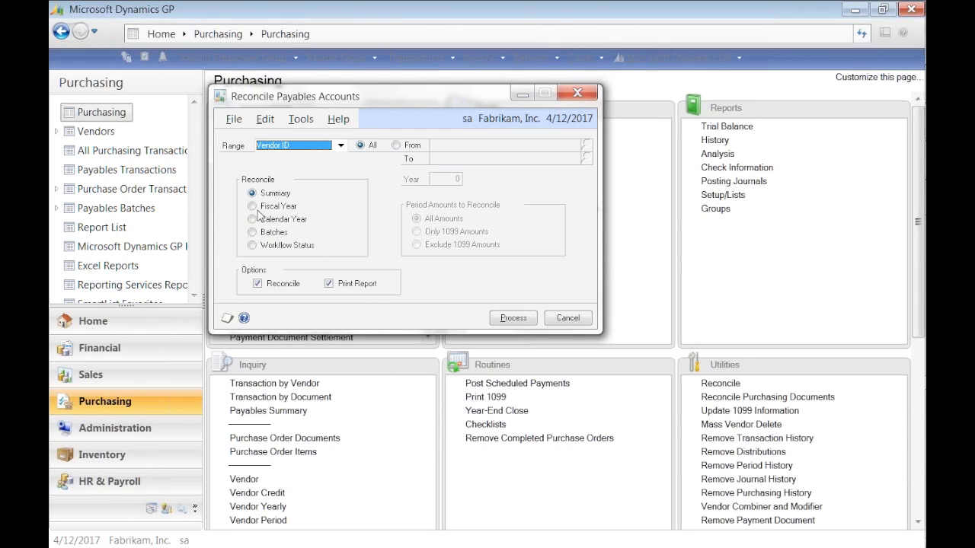
click(253, 220)
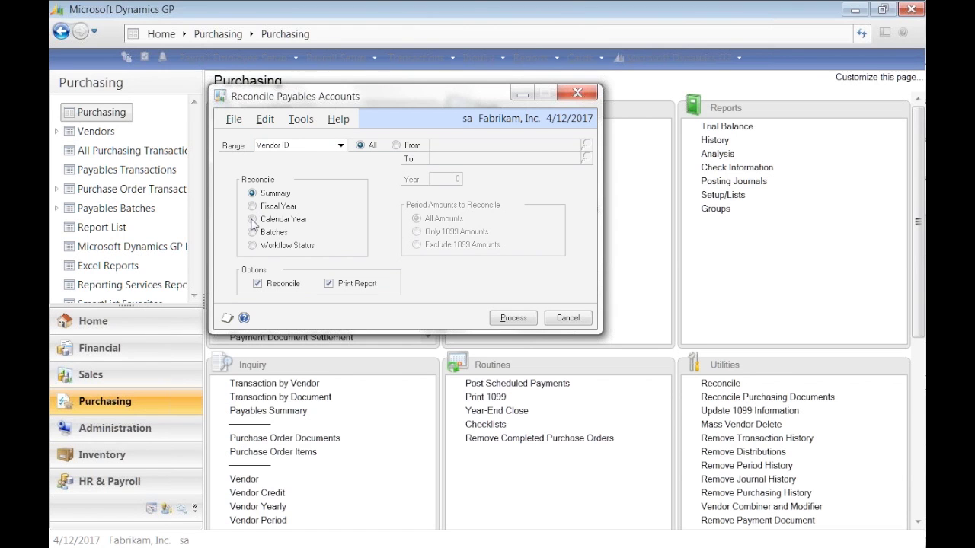
click(253, 221)
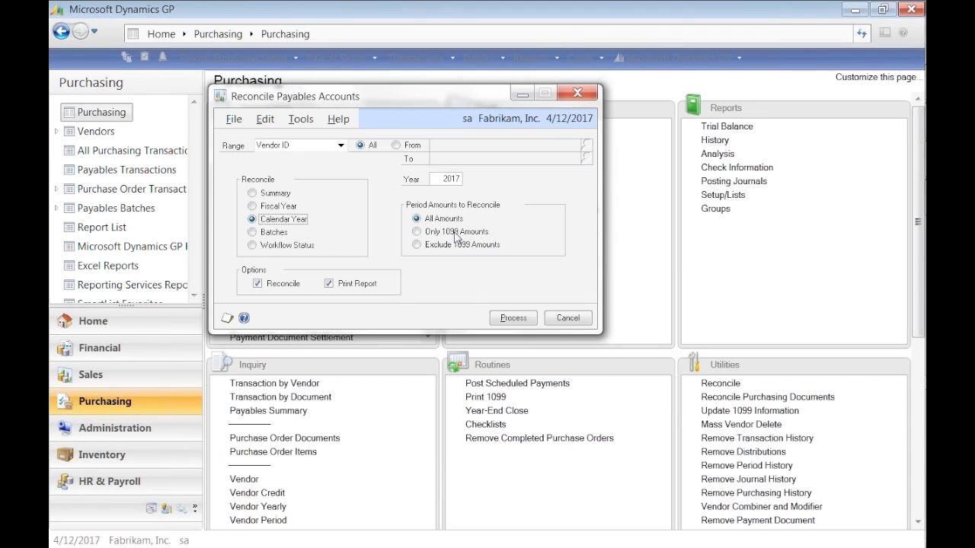
click(417, 245)
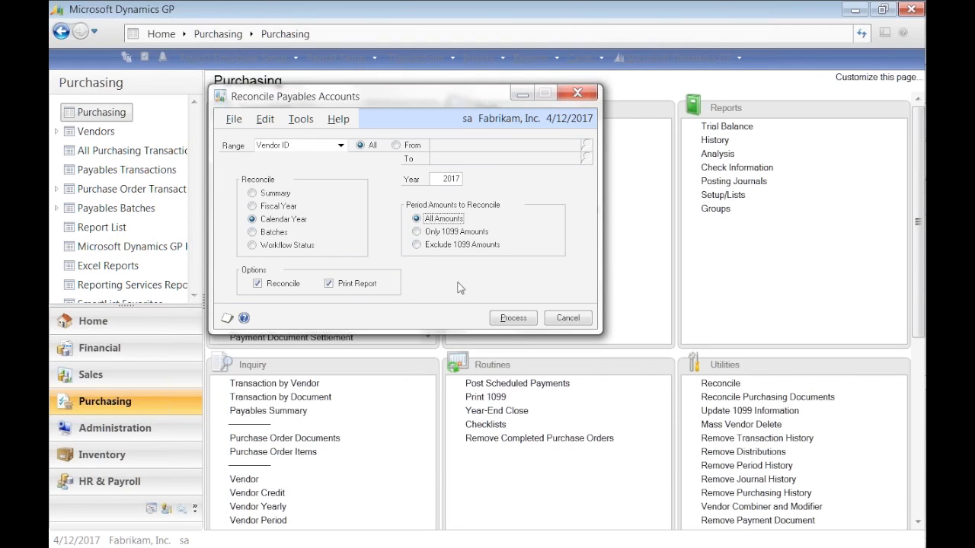
click(417, 245)
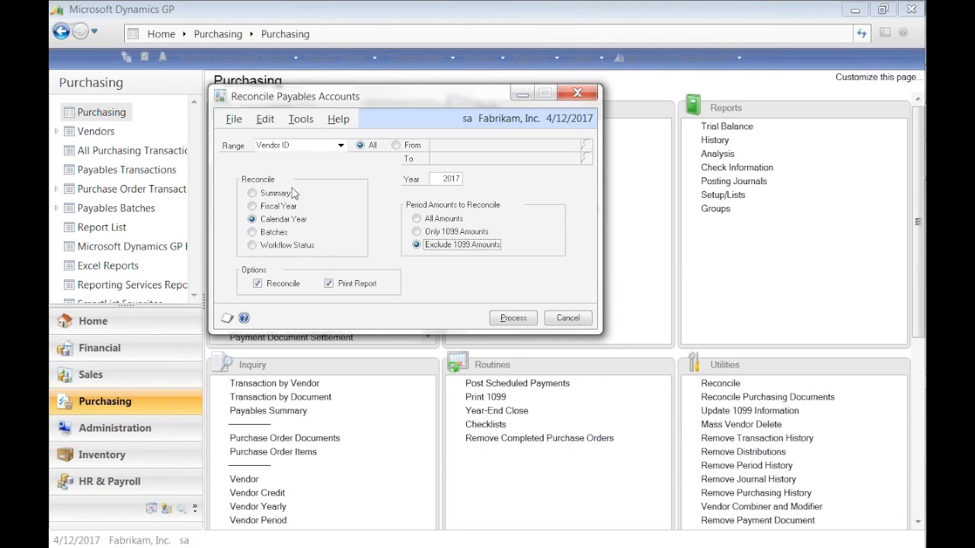
click(568, 318)
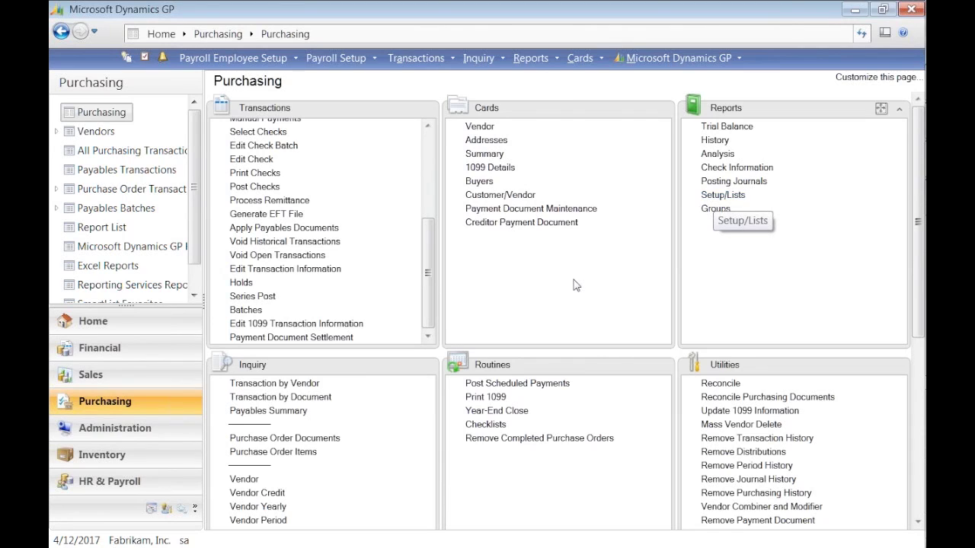
View the Purchasing Checklists window and the Reconcile to GL window from the financial routines, closing each one.
click(485, 425)
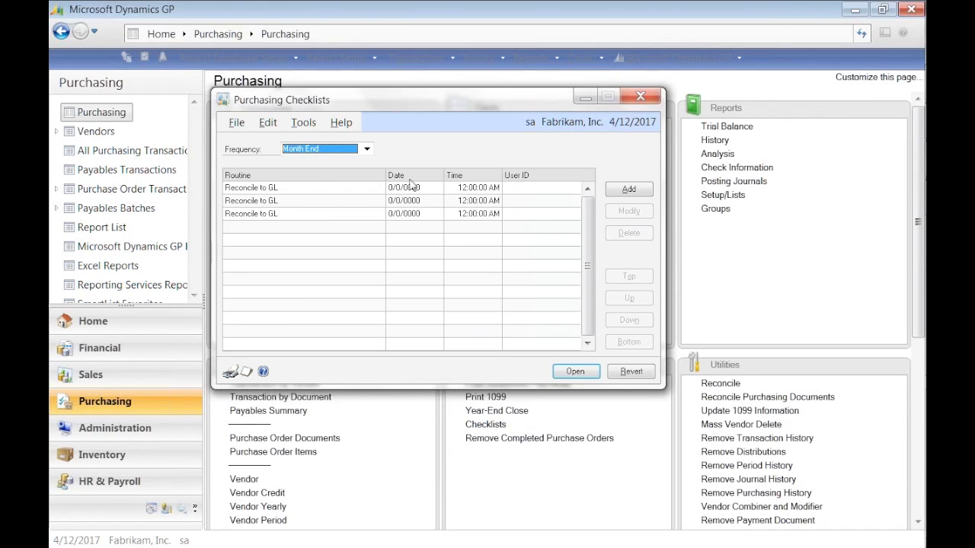
click(651, 98)
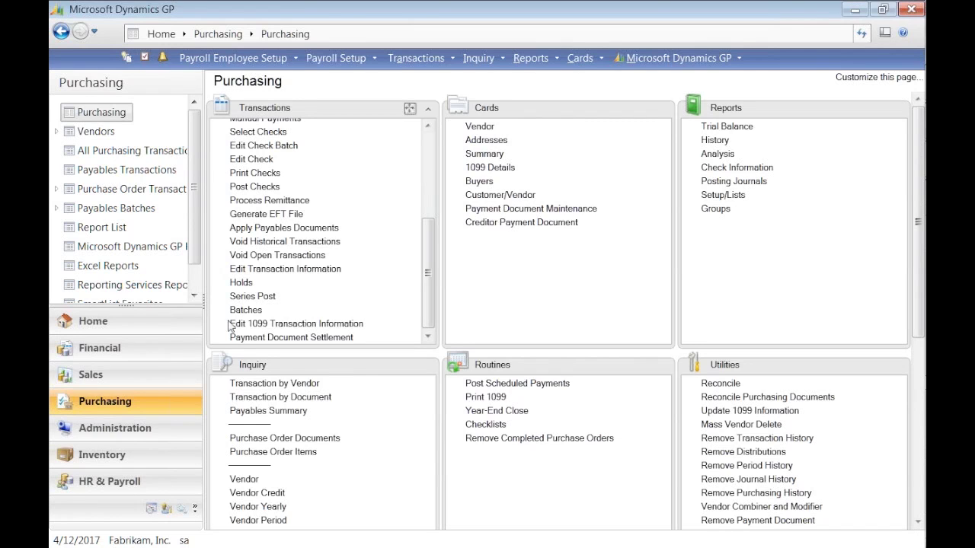
click(90, 347)
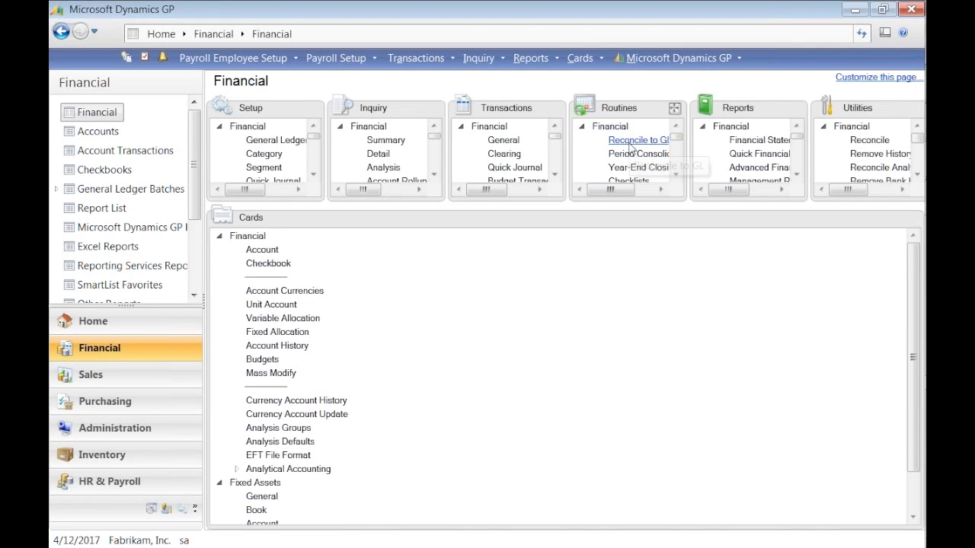
click(634, 141)
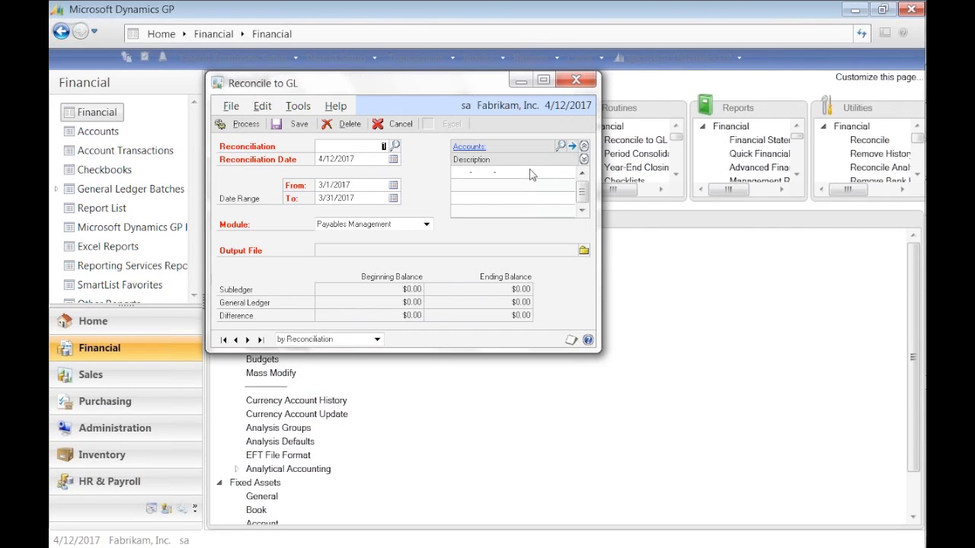
click(577, 81)
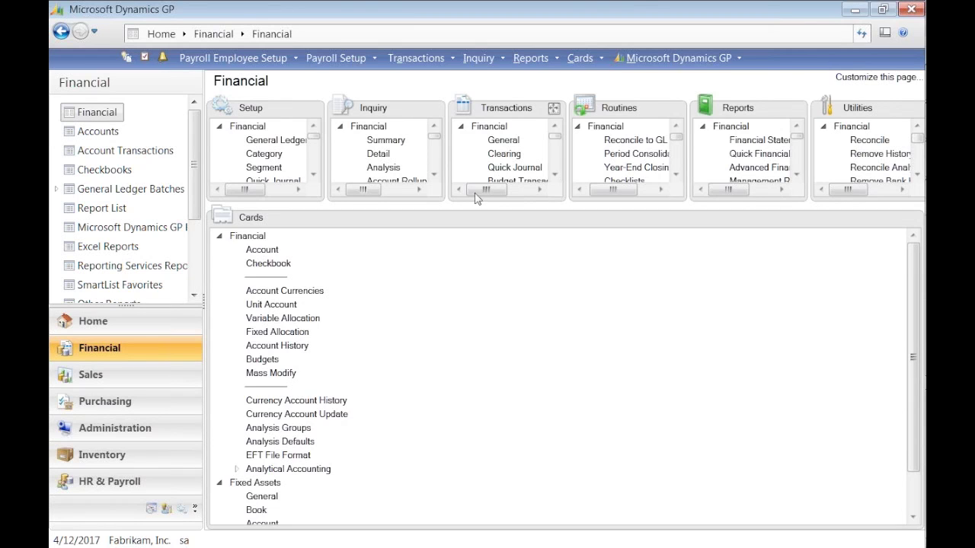
Return to the Purchasing page and display the "1099 Vendors with amt paid" list from the purchasing vendors in SmartList.
click(92, 409)
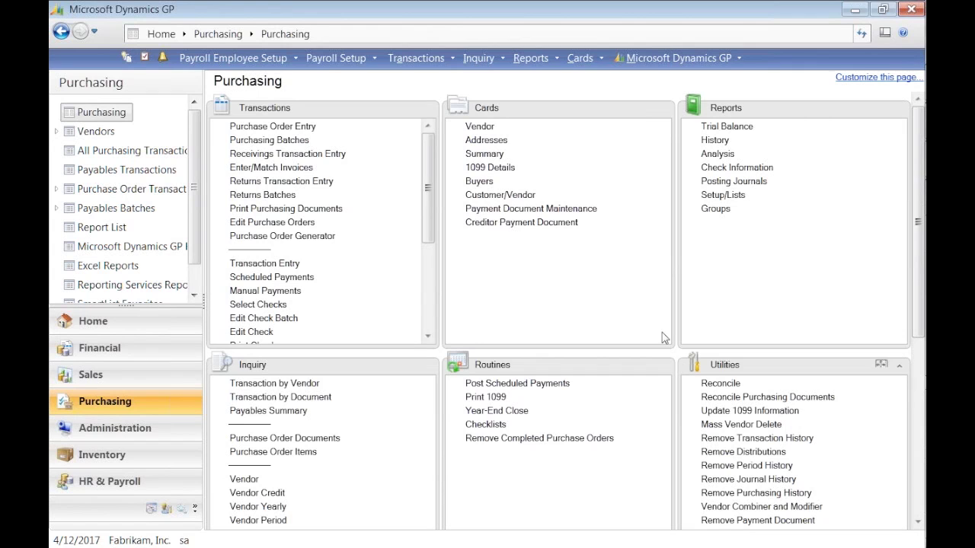
click(684, 61)
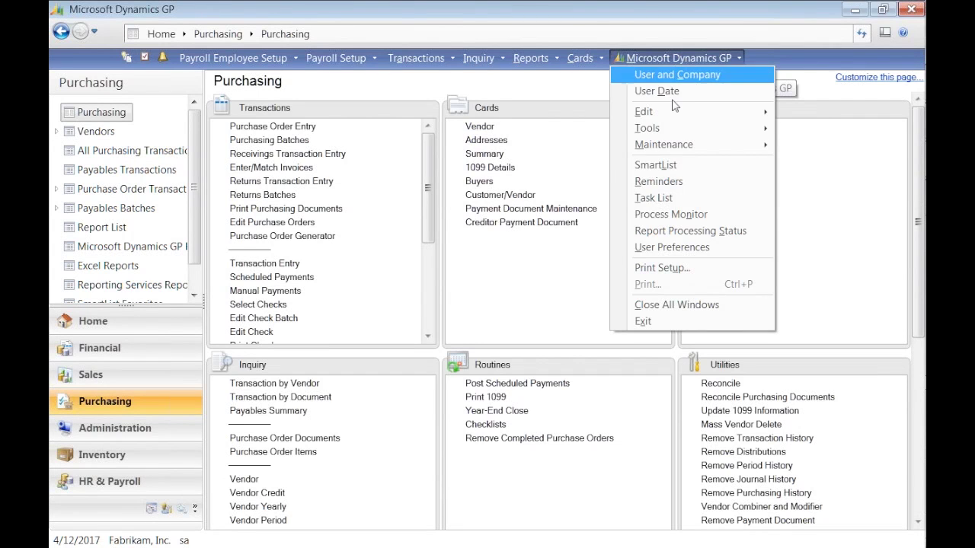
click(655, 165)
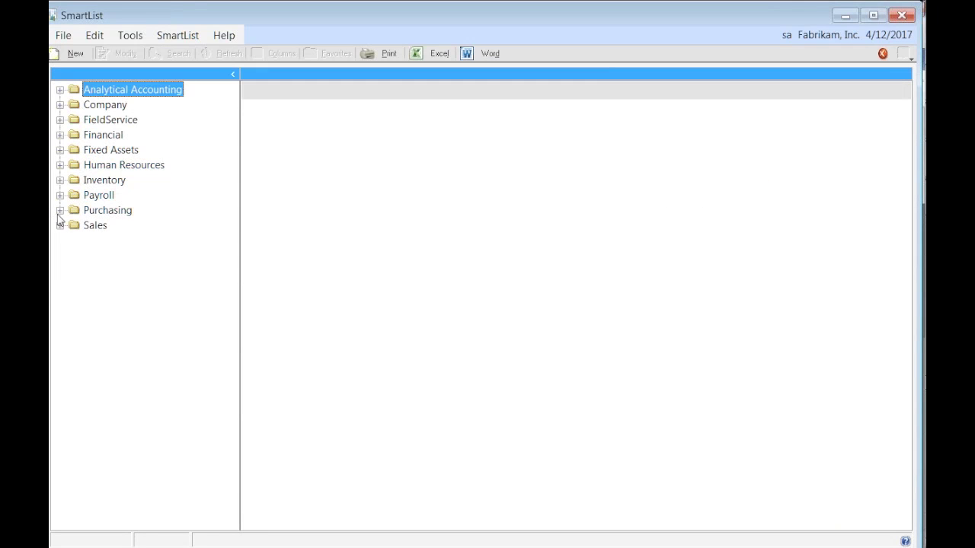
click(60, 211)
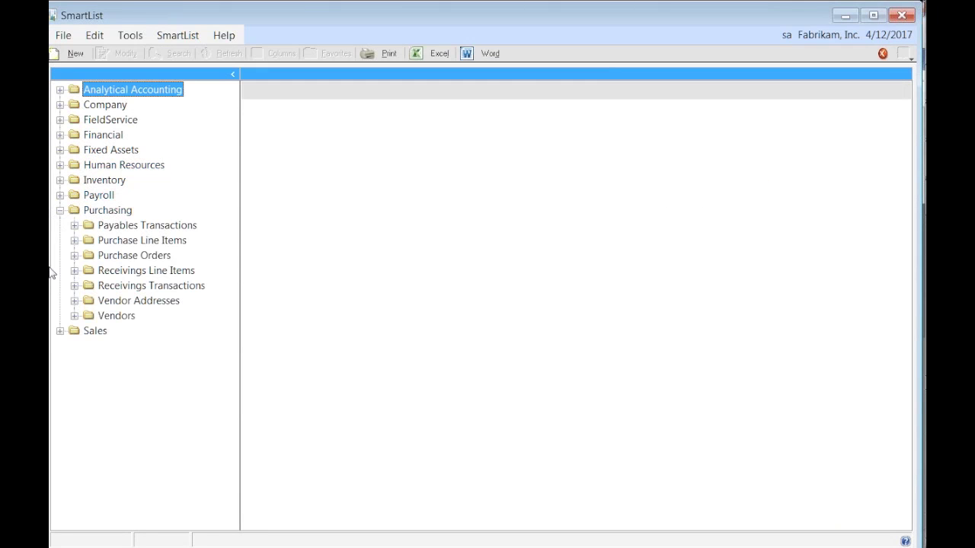
click(74, 316)
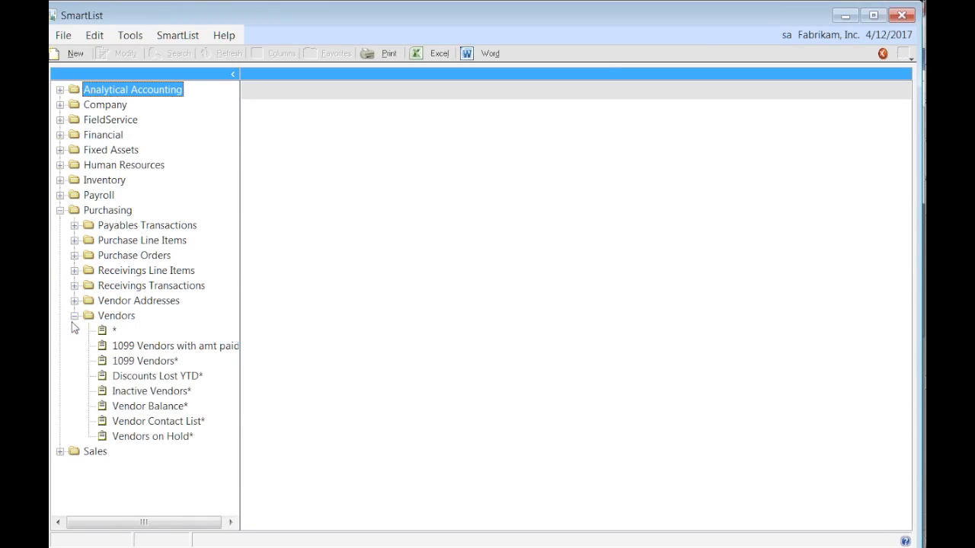
click(149, 348)
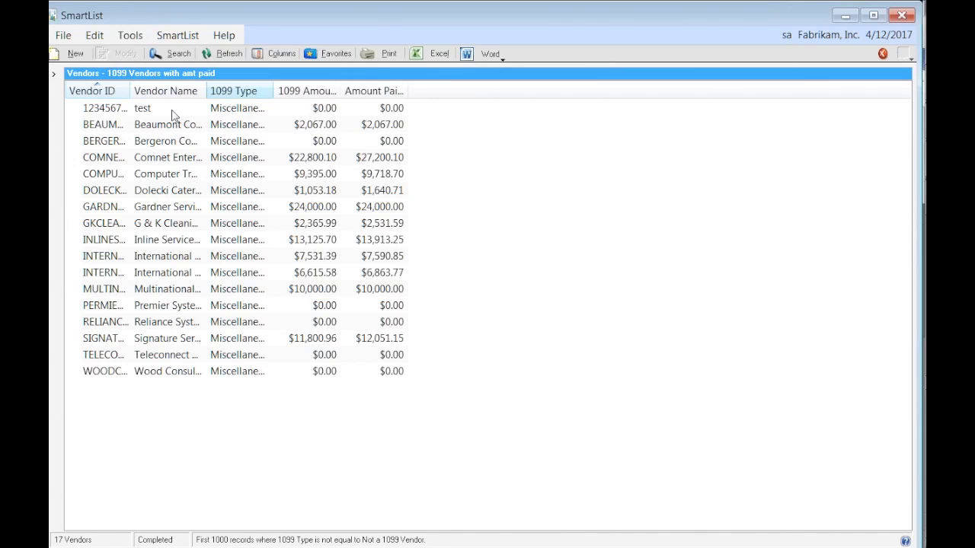
View the search criteria of the 1099 vendors list, dismissing the Windows color scheme prompt, and close the search and SmartList.
click(188, 57)
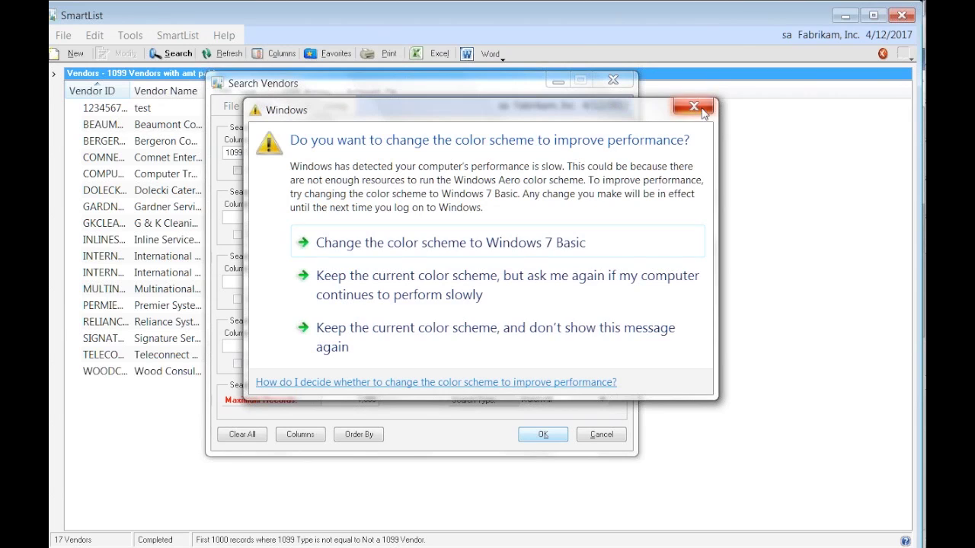
click(702, 110)
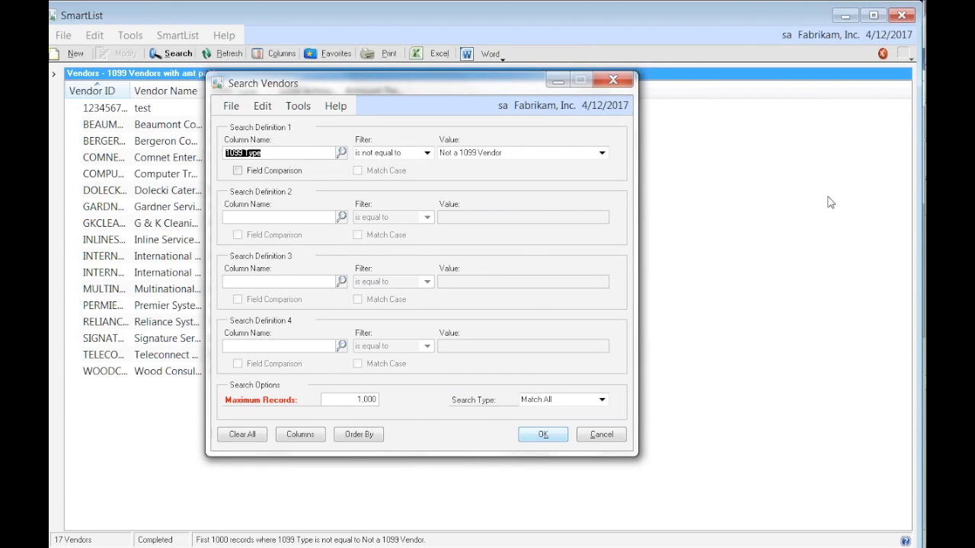
click(609, 83)
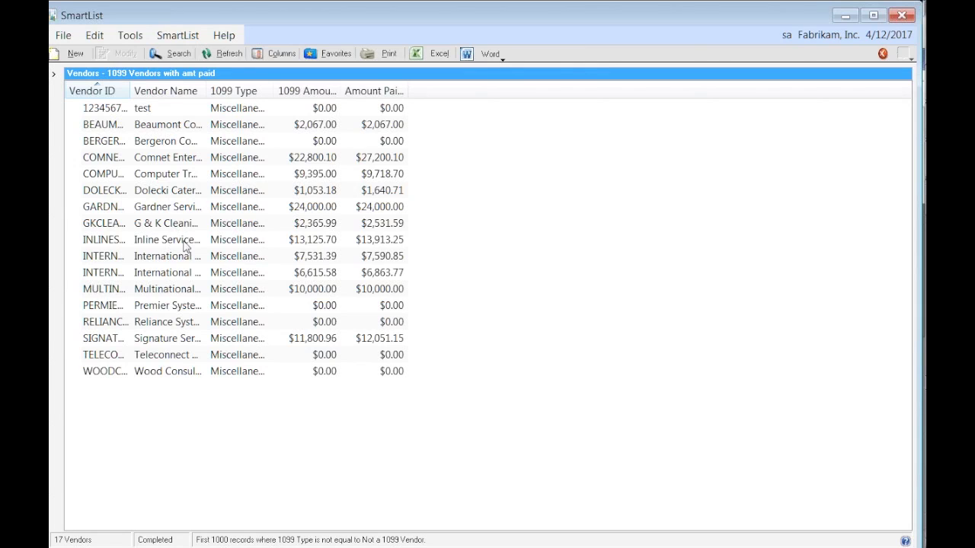
click(902, 15)
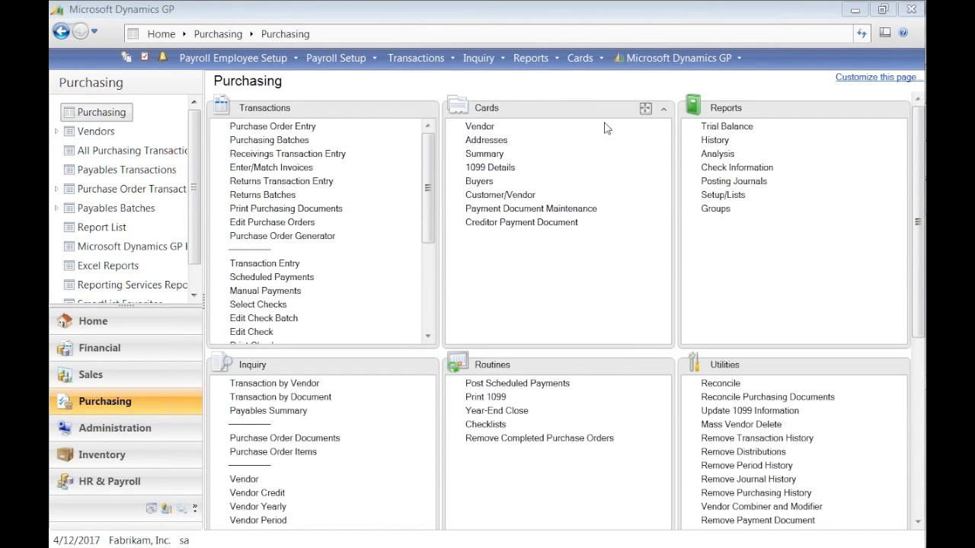
Open the 1099 Details window from the purchasing cards and look up the vendor Beaumont Construction.
click(491, 174)
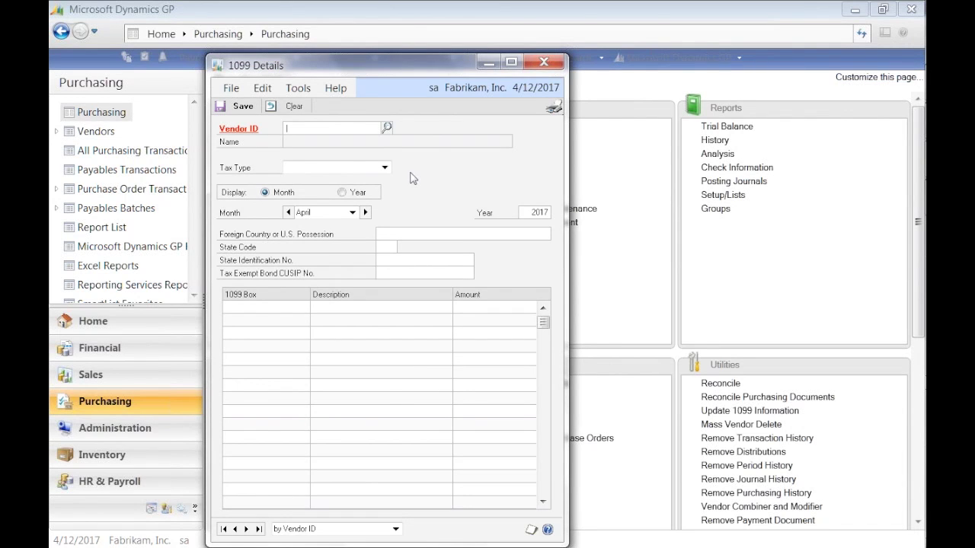
click(388, 129)
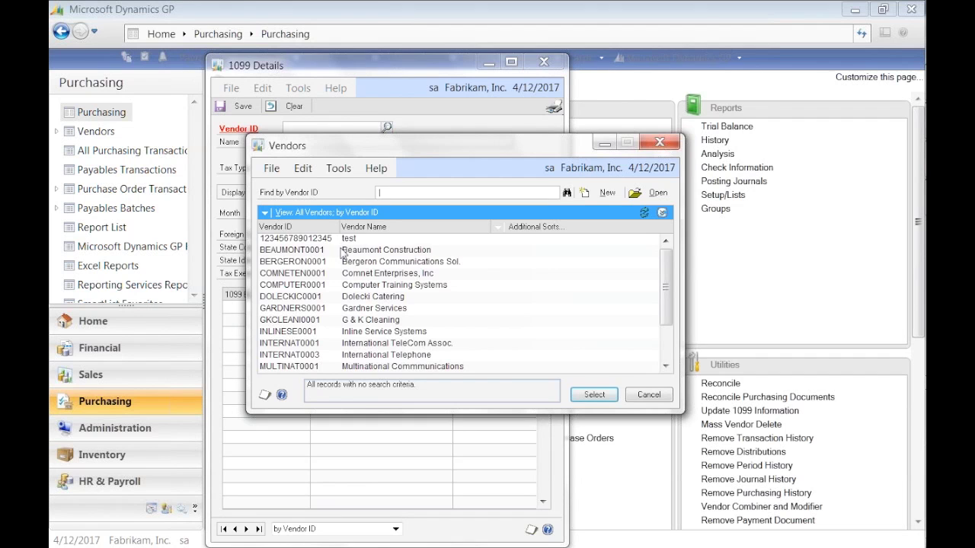
double_click(341, 253)
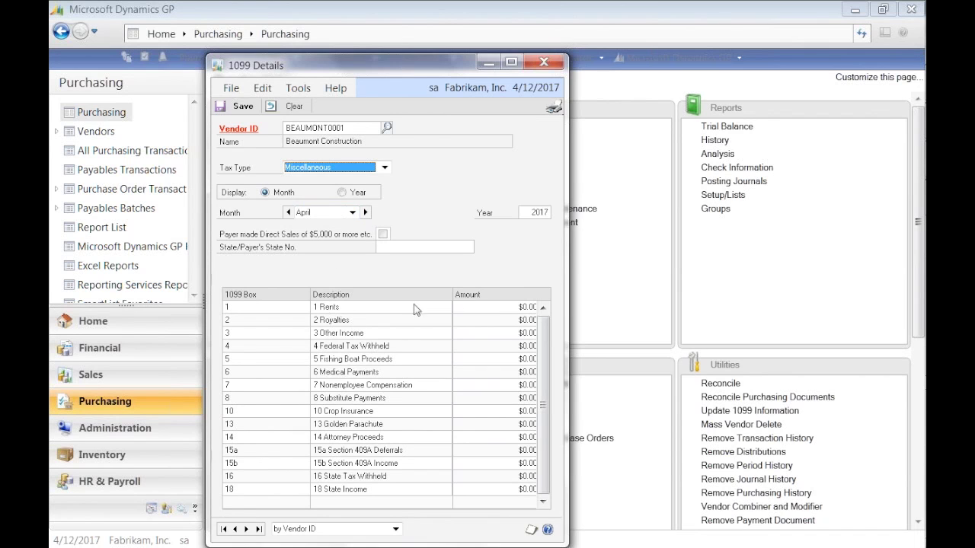
Examine the vendor's 1099 box amounts from Rents to Attorney Proceeds, dismiss the Windows color scheme prompt, and close 1099 Details.
click(483, 307)
click(492, 321)
click(492, 347)
click(495, 385)
click(479, 438)
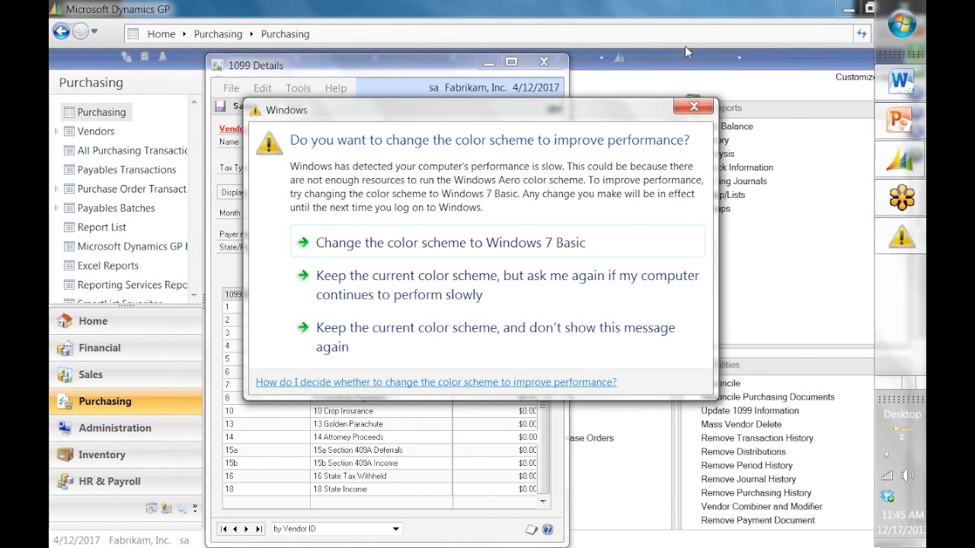
click(694, 107)
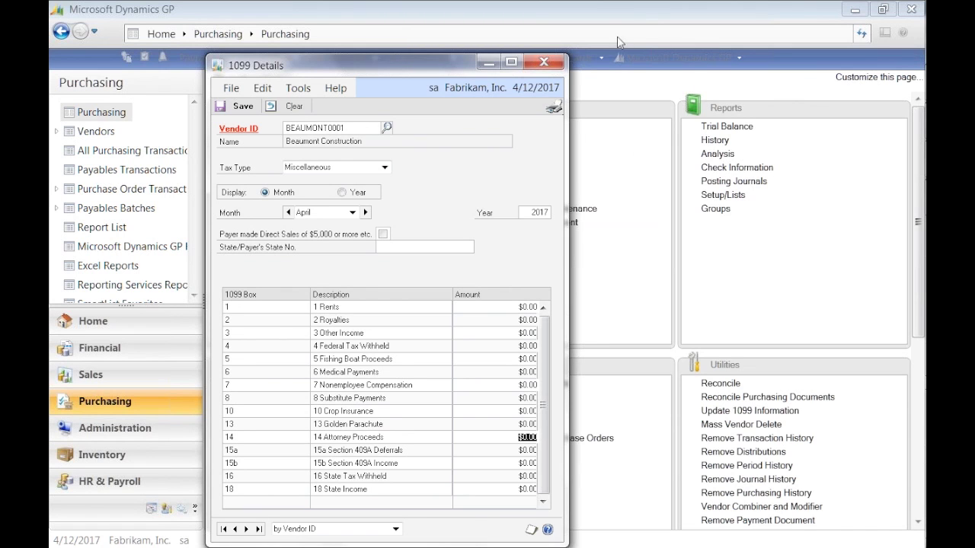
click(545, 65)
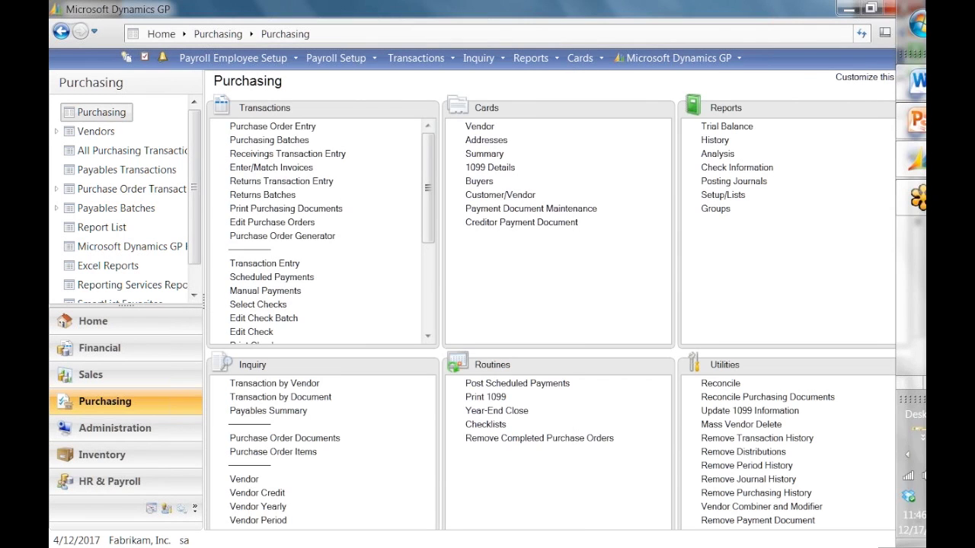
Open the Update 1099 Information utility from Purchasing, view the tax types available to update from, and close the window.
mouse_move(895, 118)
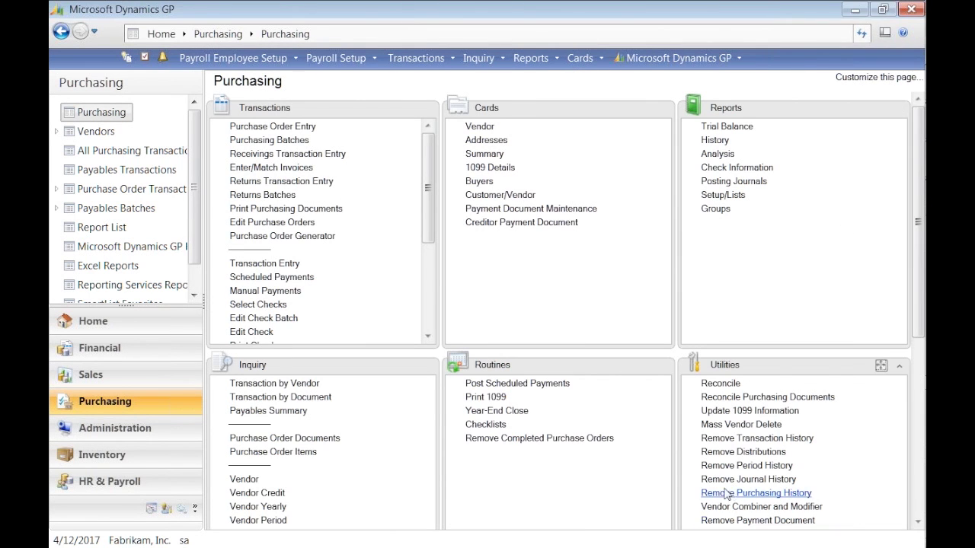
click(741, 411)
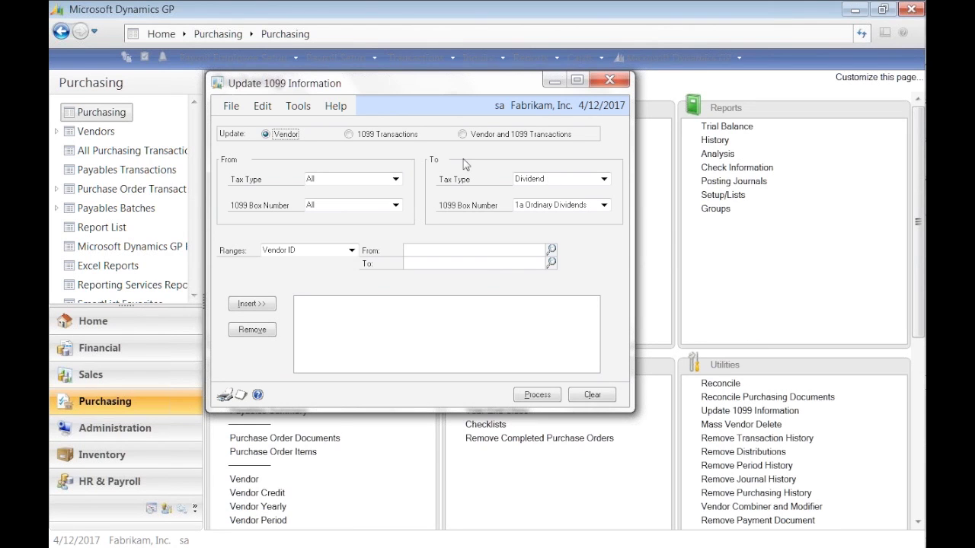
click(395, 181)
click(396, 179)
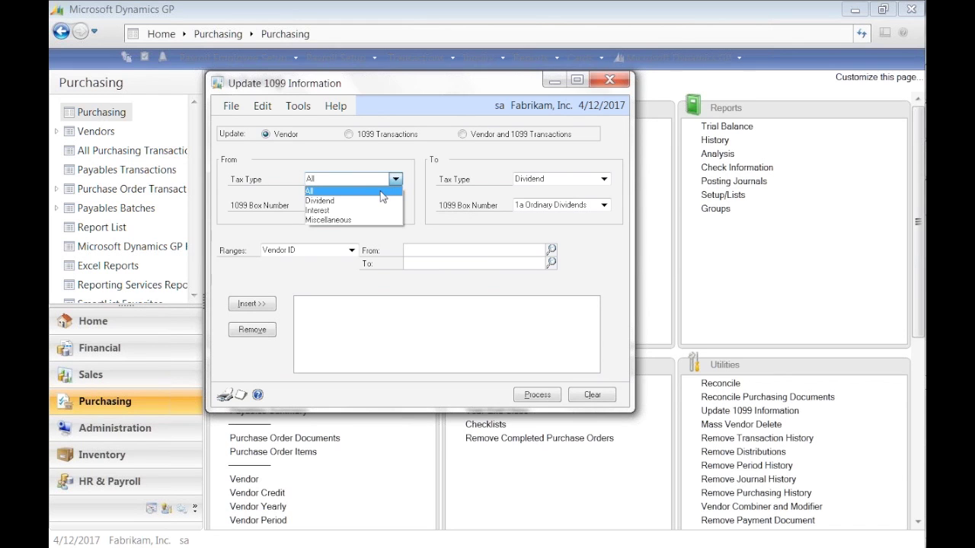
click(621, 82)
click(618, 83)
click(618, 83)
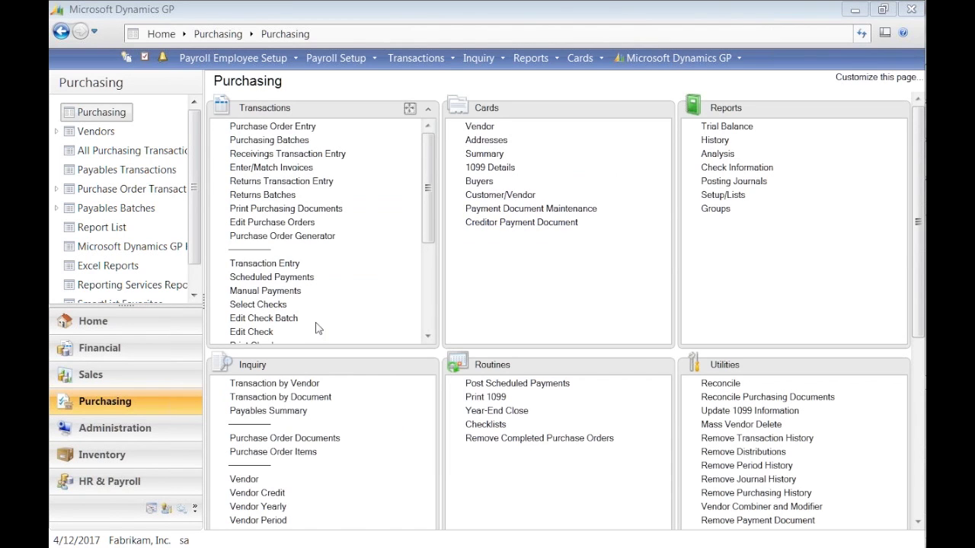
Open Edit 1099 Transaction Information, display the 1099 debit transactions of vendor Beaumont Construction, and close the window.
scroll(418, 264, down, 4)
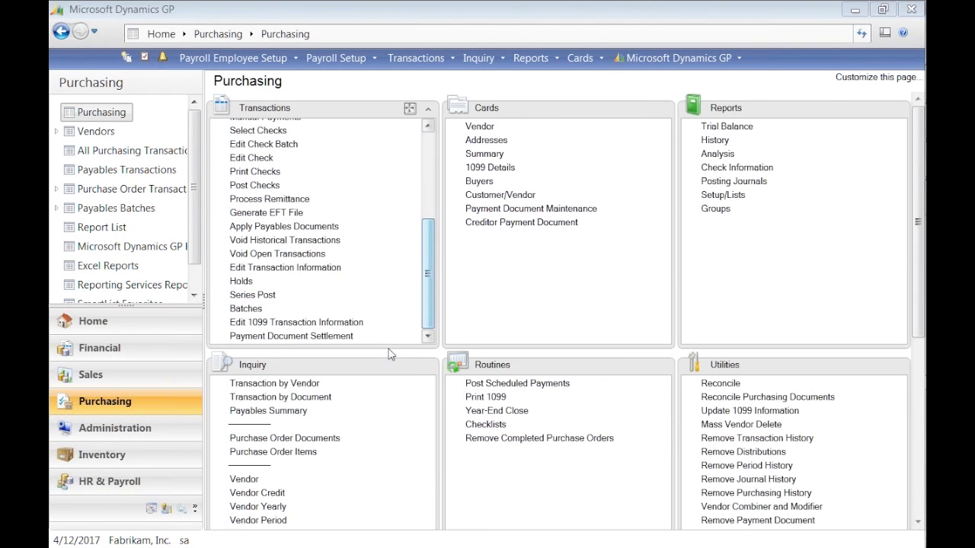
click(268, 325)
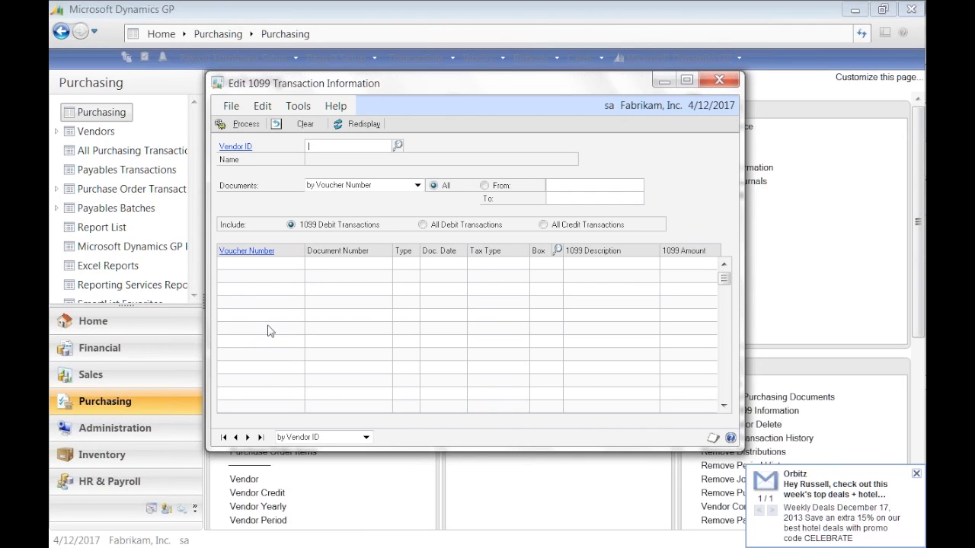
click(398, 146)
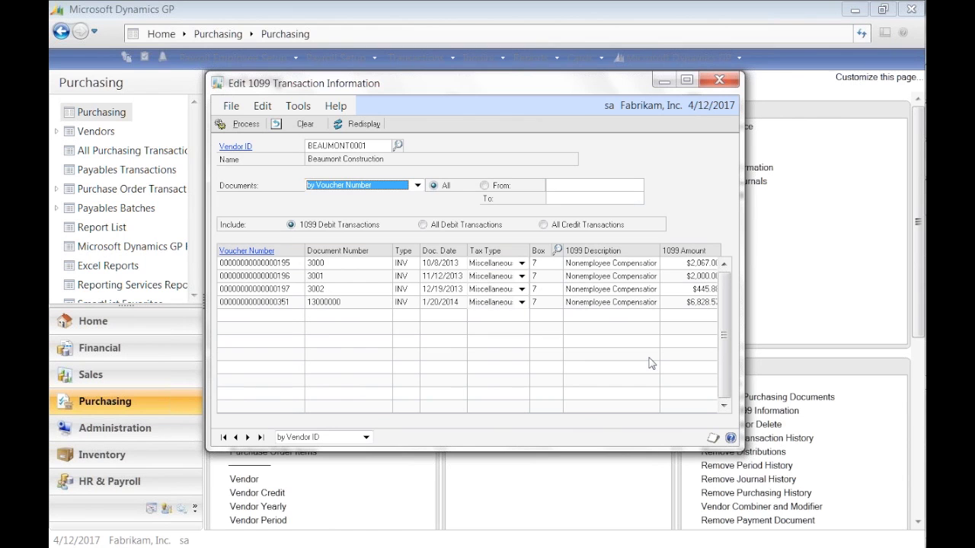
click(719, 80)
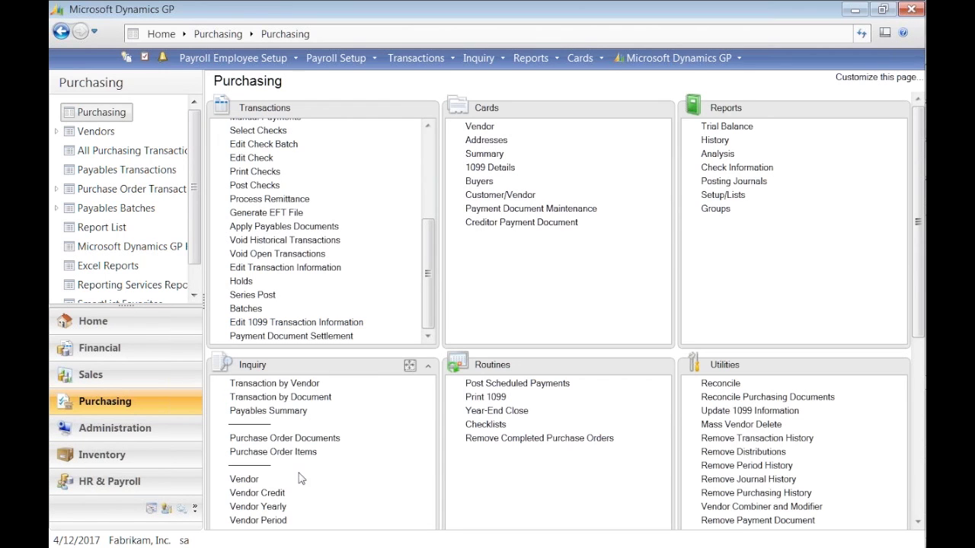
View the Payables Summary Inquiry and Vendor Inquiry windows one after the other, closing each and dismissing the mail notification.
click(268, 412)
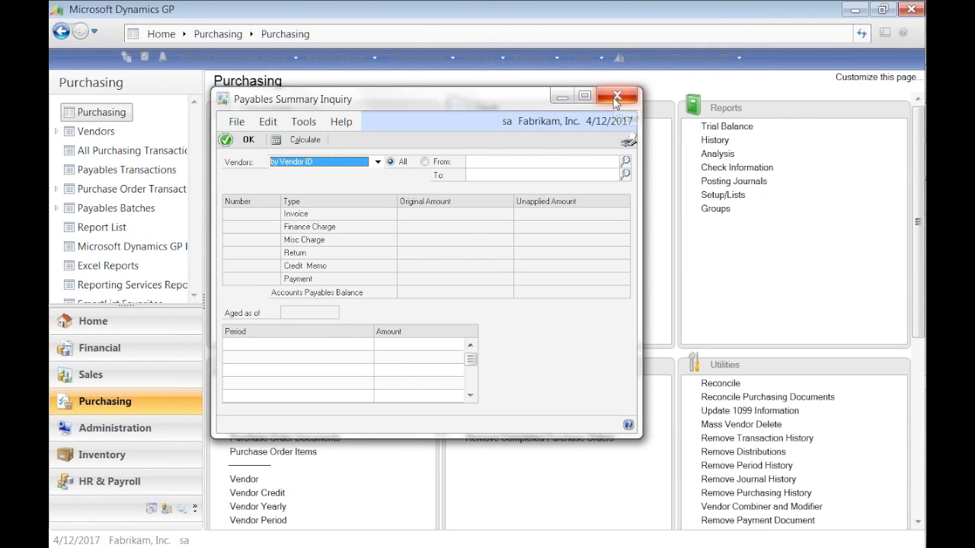
click(615, 100)
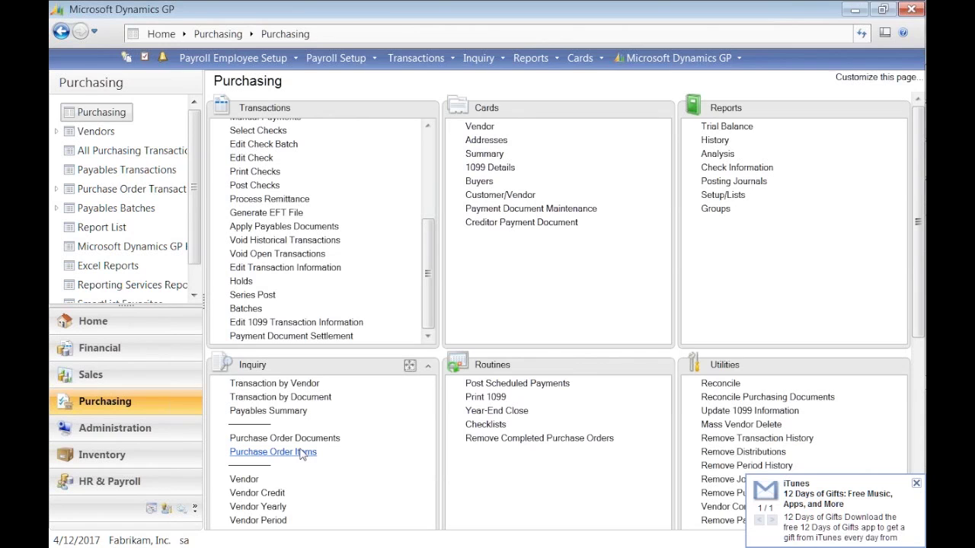
click(916, 483)
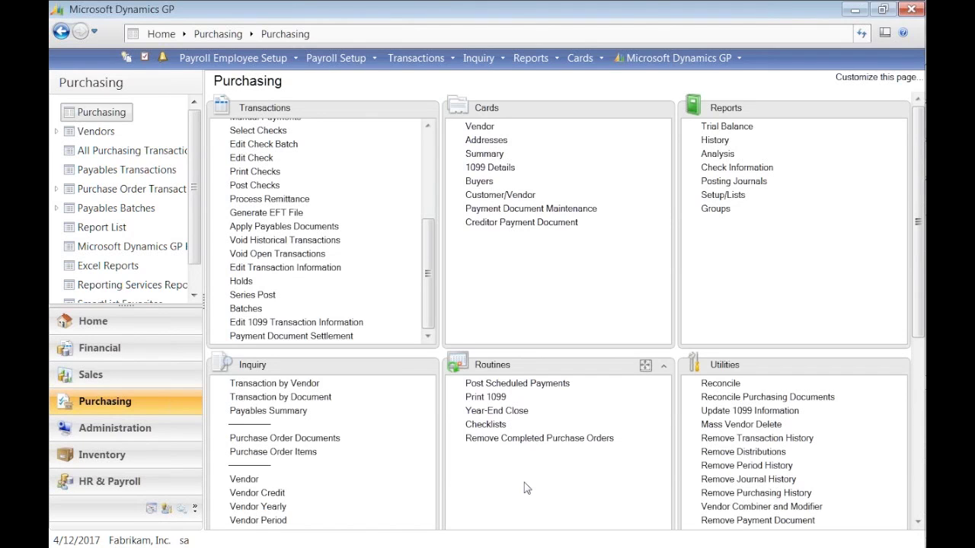
click(246, 479)
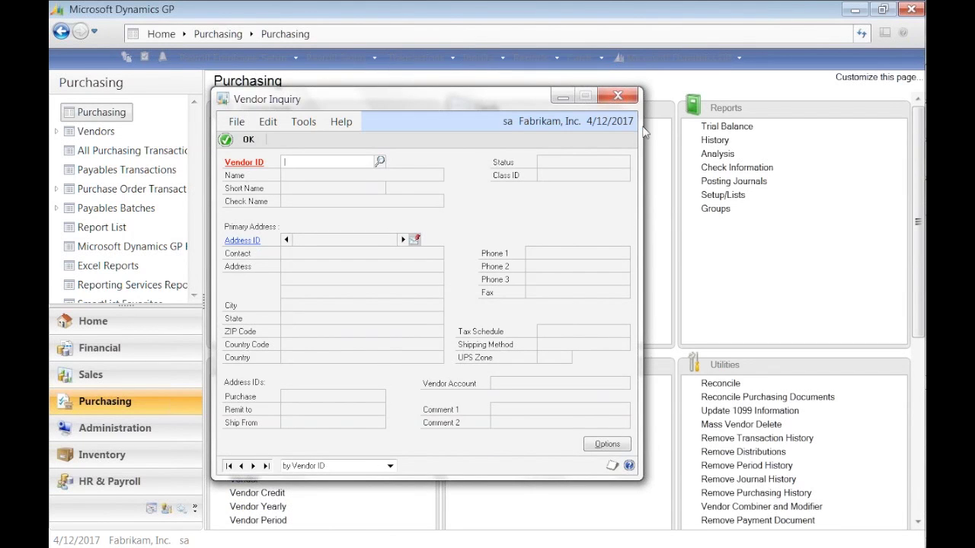
click(623, 94)
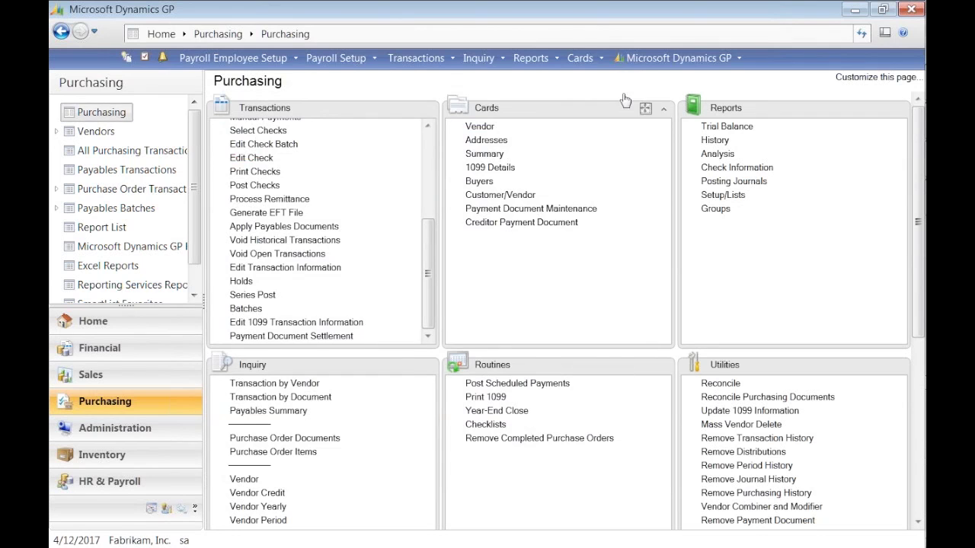
View the Vendor Yearly Summary Inquiry and the Vendor Period Summary Inquiry, closing each window.
click(245, 506)
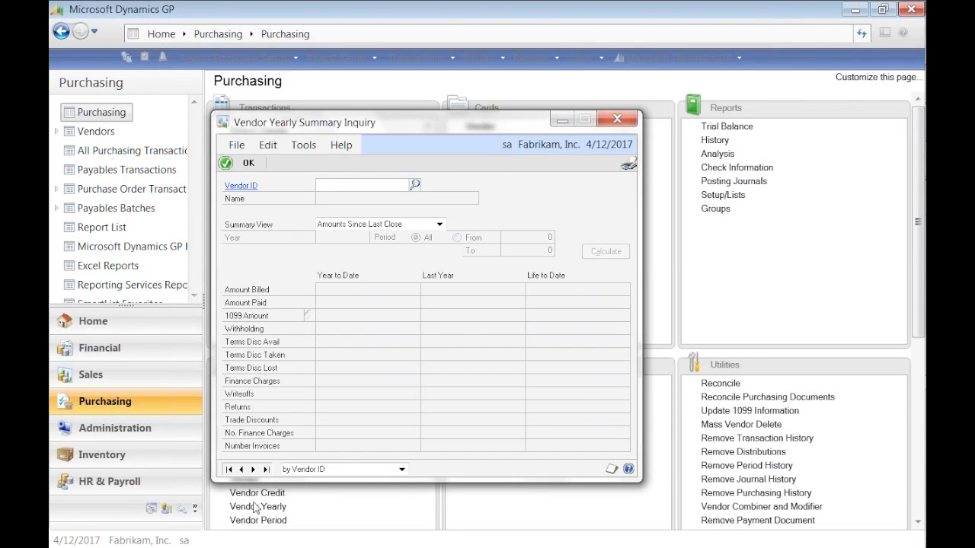
click(612, 120)
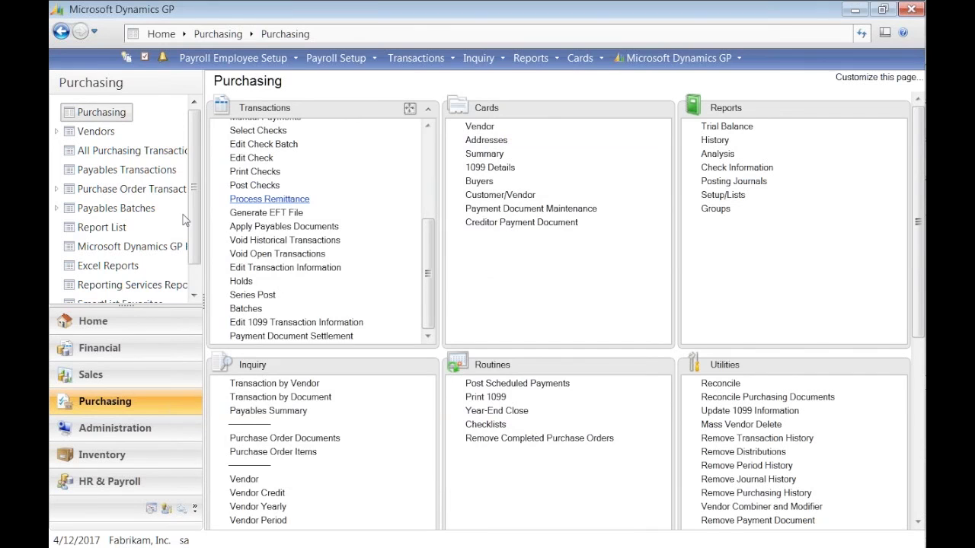
click(256, 521)
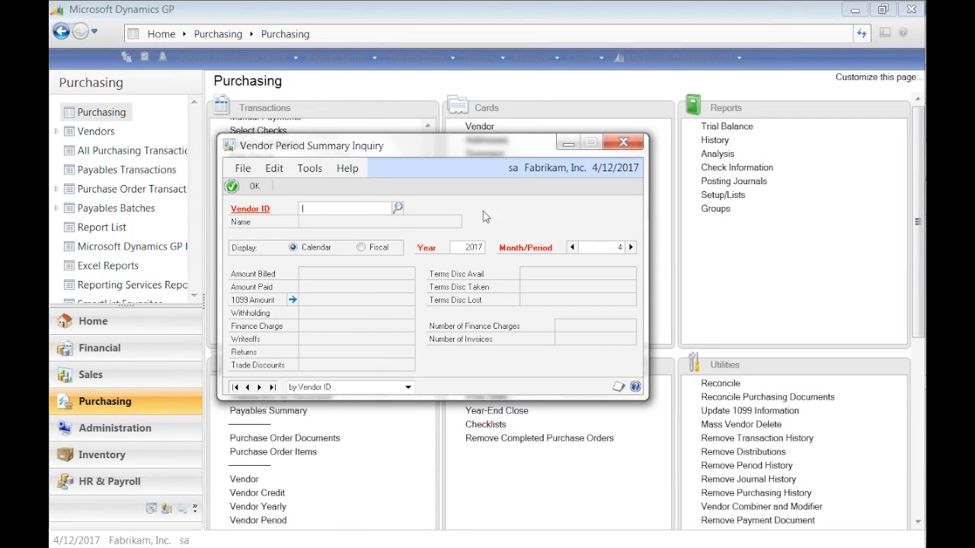
click(624, 144)
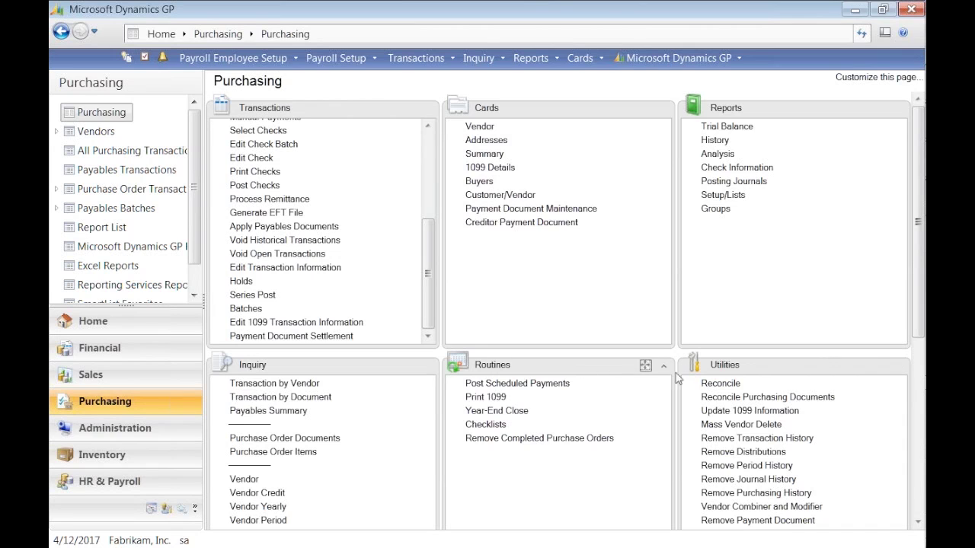
View the Payables Year-End Closing options and the Print 1099 settings from the purchasing routines, closing each window without processing.
click(493, 412)
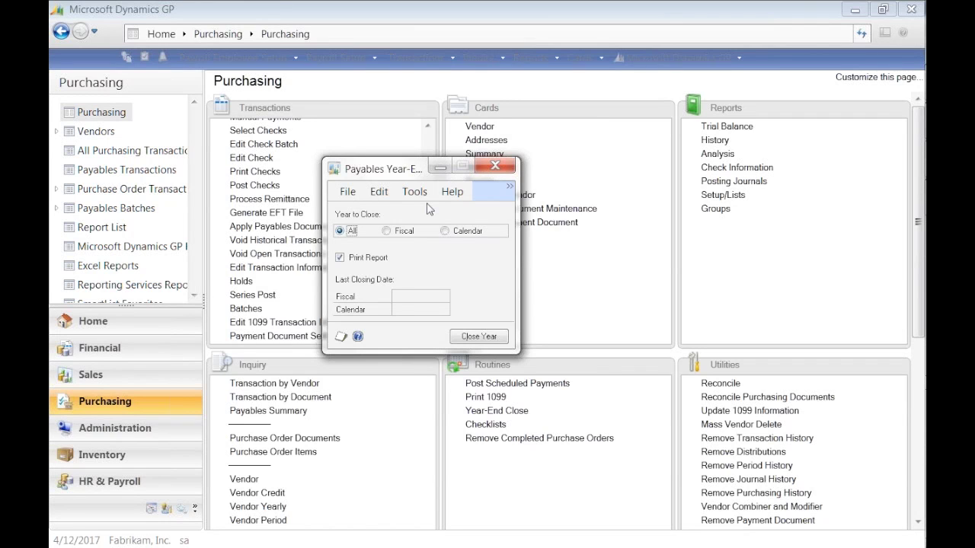
click(495, 166)
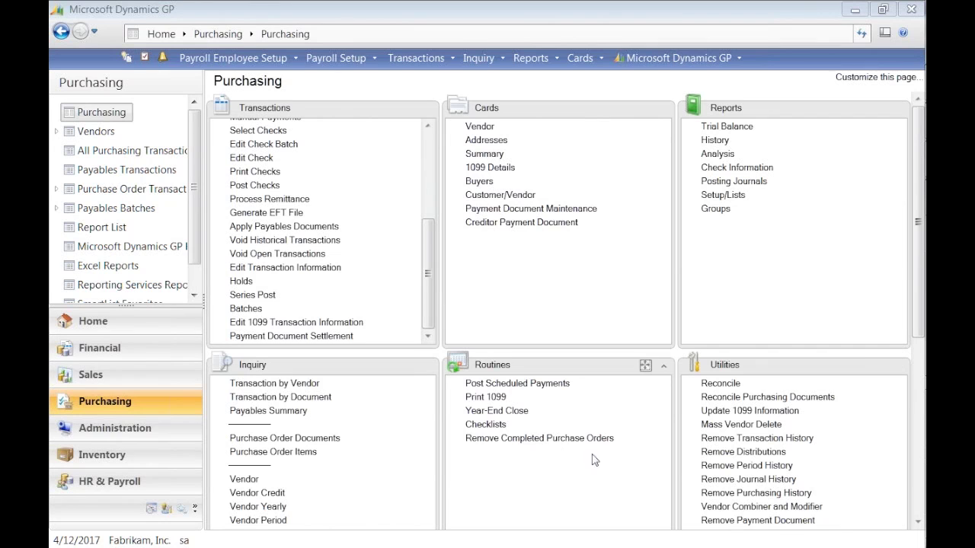
click(485, 396)
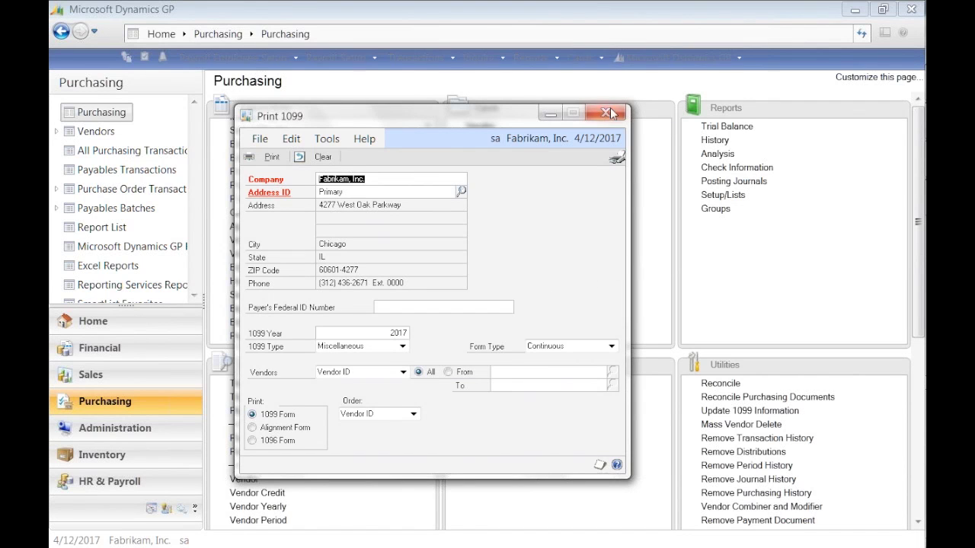
click(609, 114)
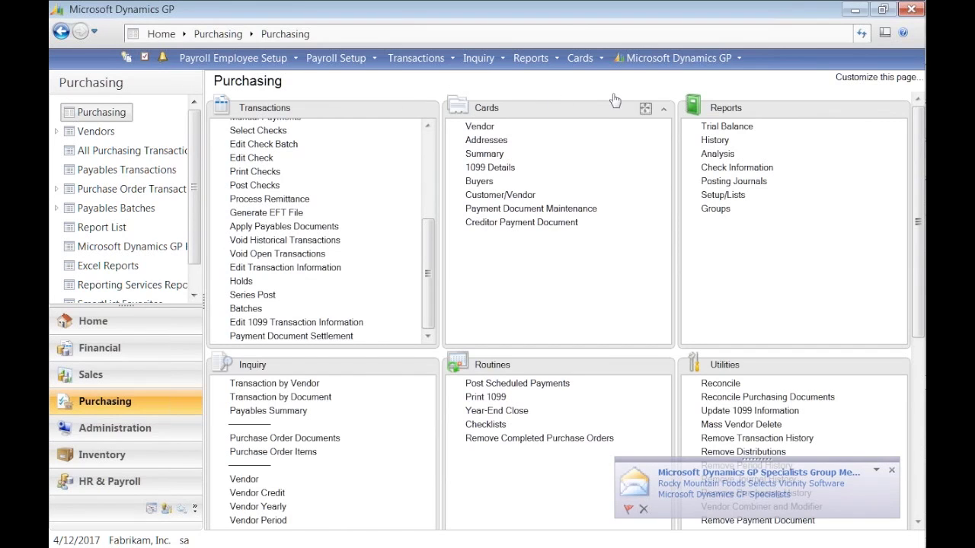
Locate the Tax Year-End Close command among the company routines without opening it.
click(663, 65)
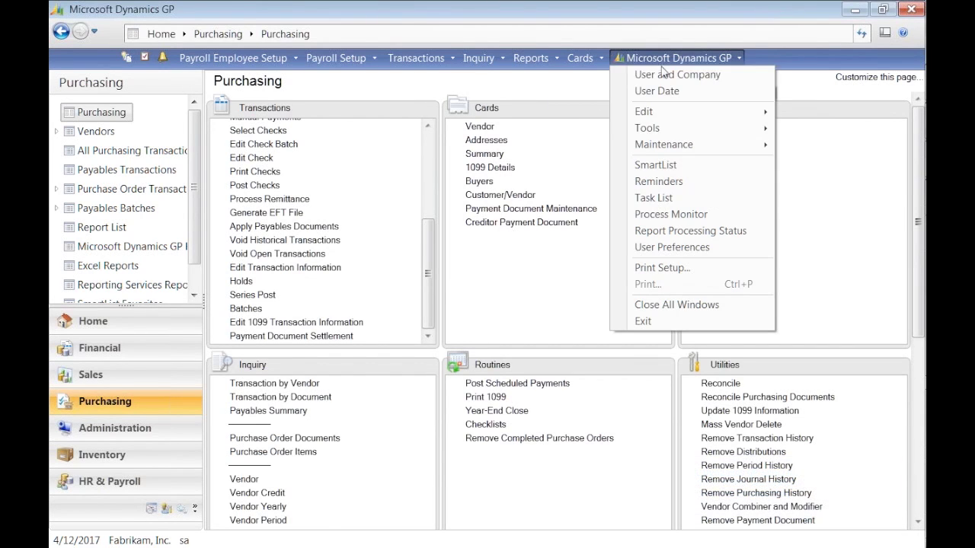
mouse_move(648, 135)
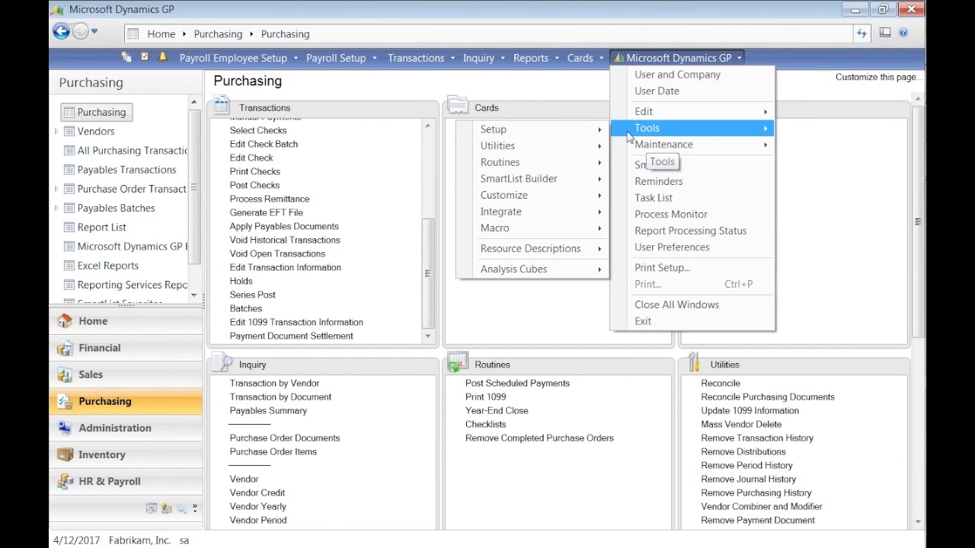
mouse_move(533, 159)
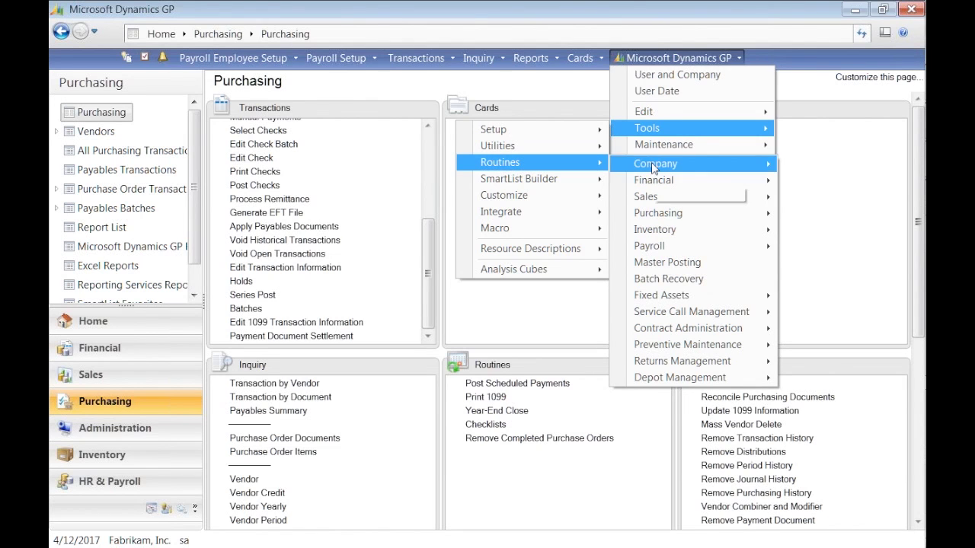
mouse_move(652, 168)
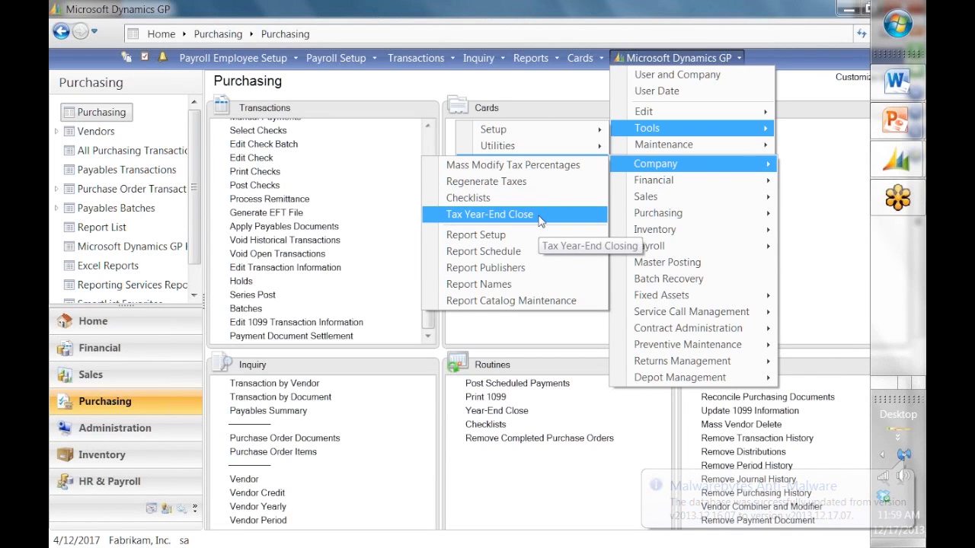
click(831, 211)
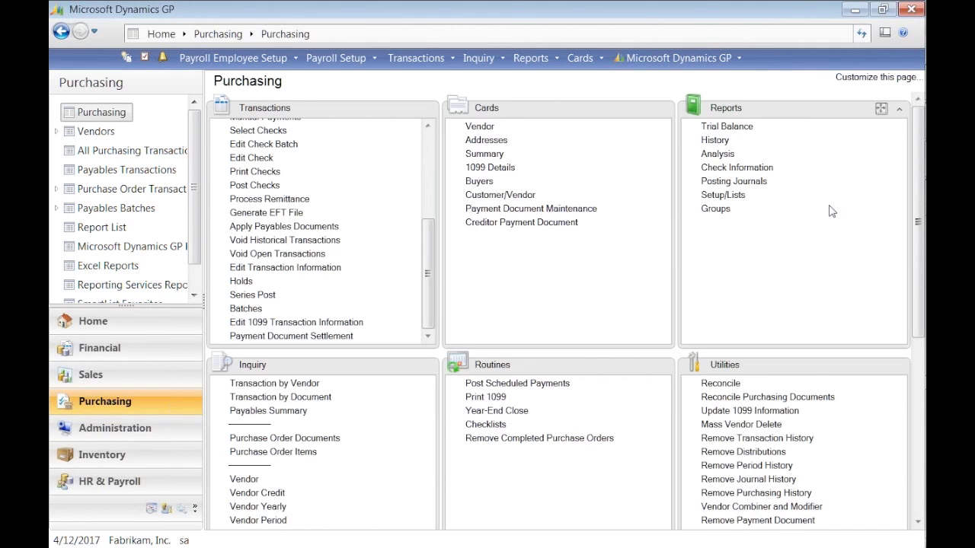
click(678, 58)
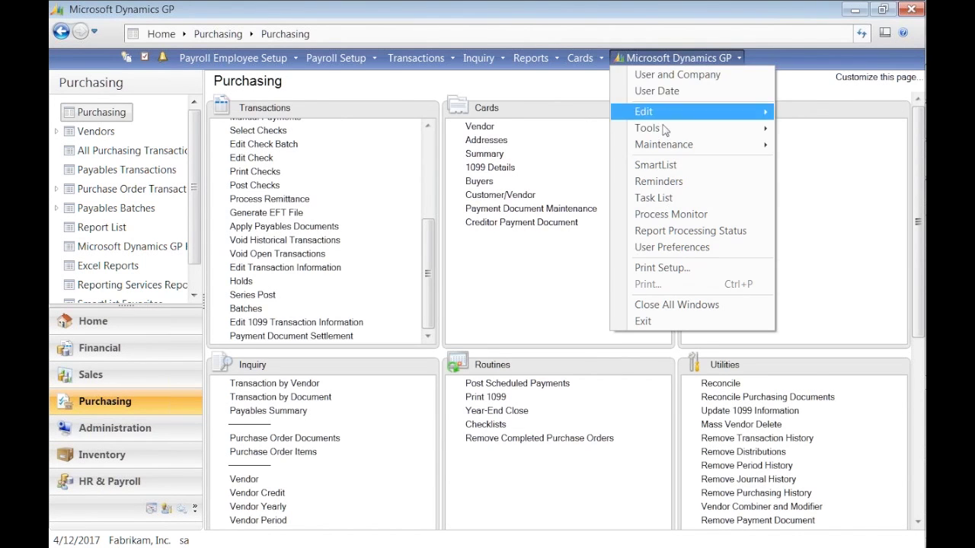
mouse_move(619, 114)
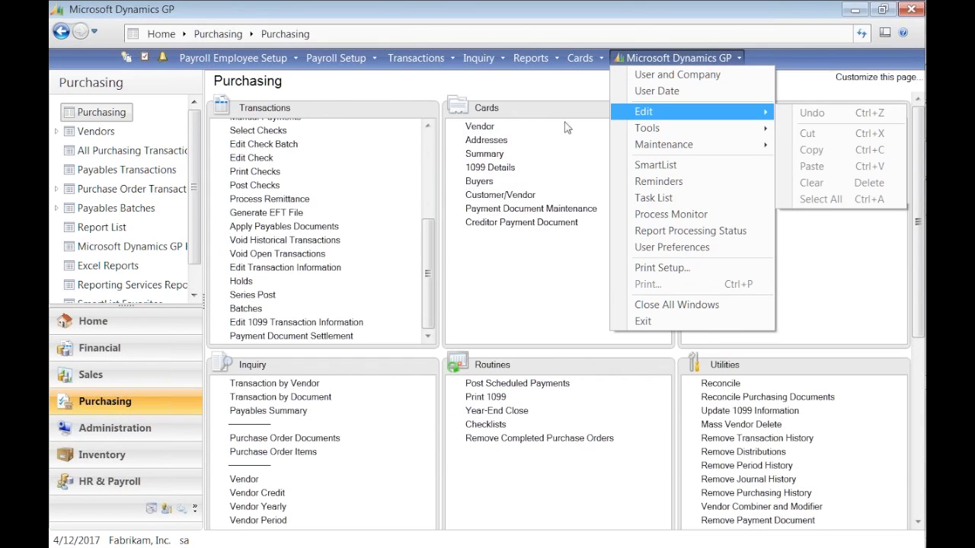
mouse_move(670, 134)
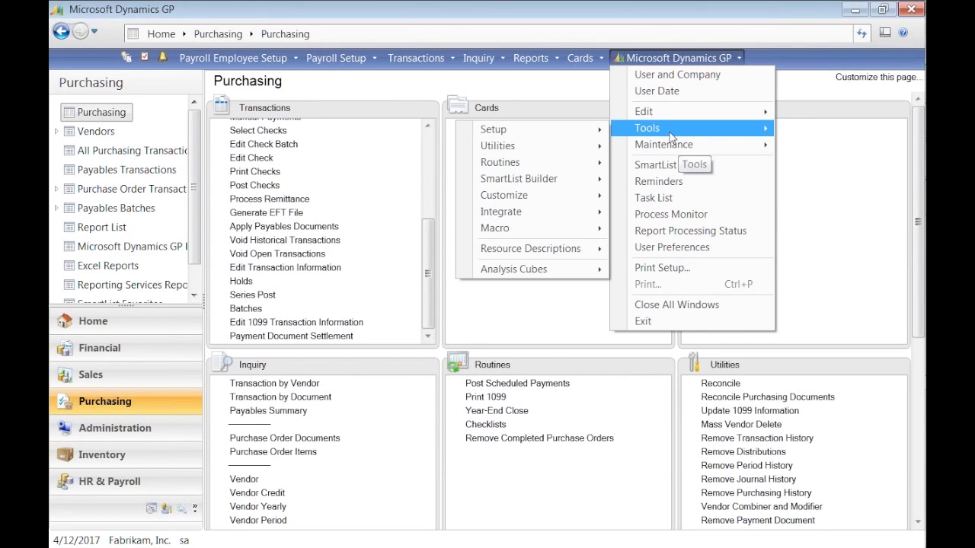
mouse_move(529, 166)
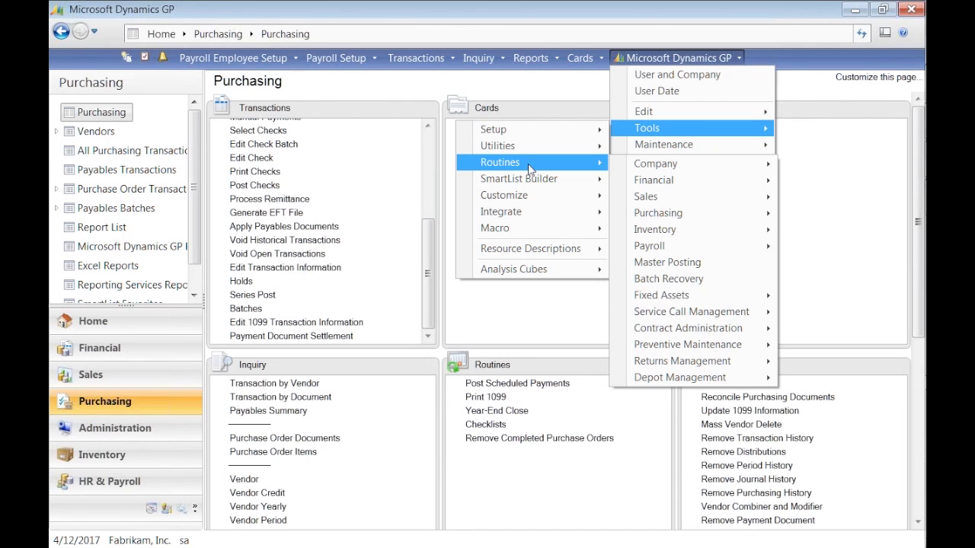
click(531, 179)
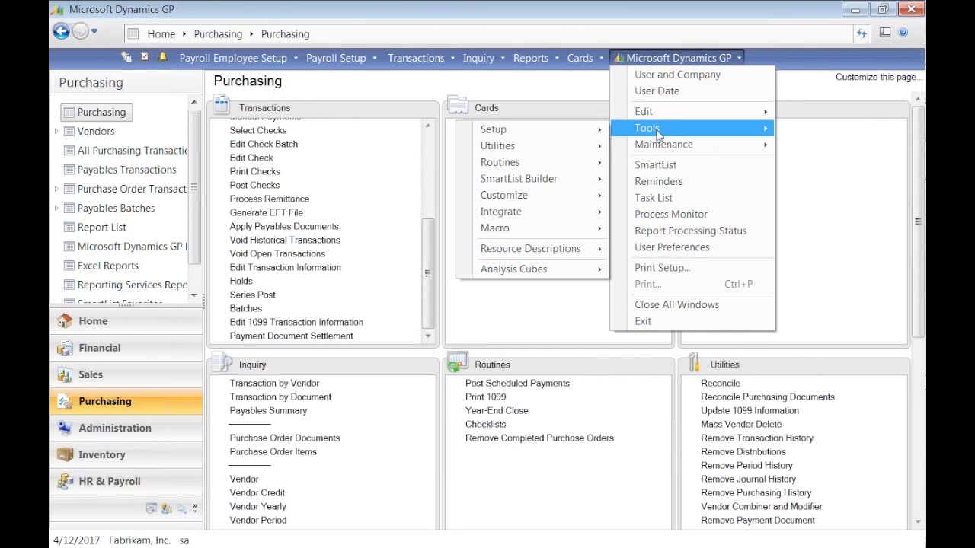
mouse_move(573, 164)
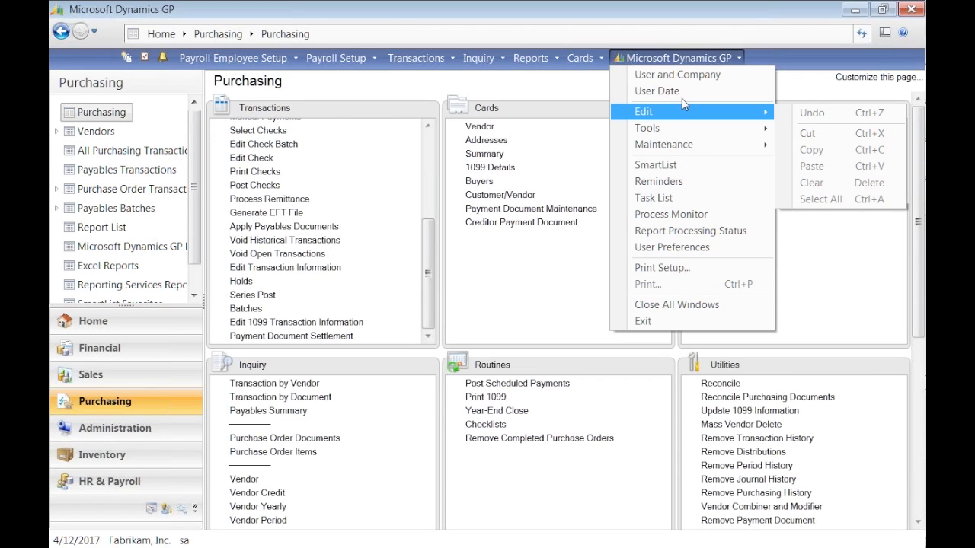
click(870, 292)
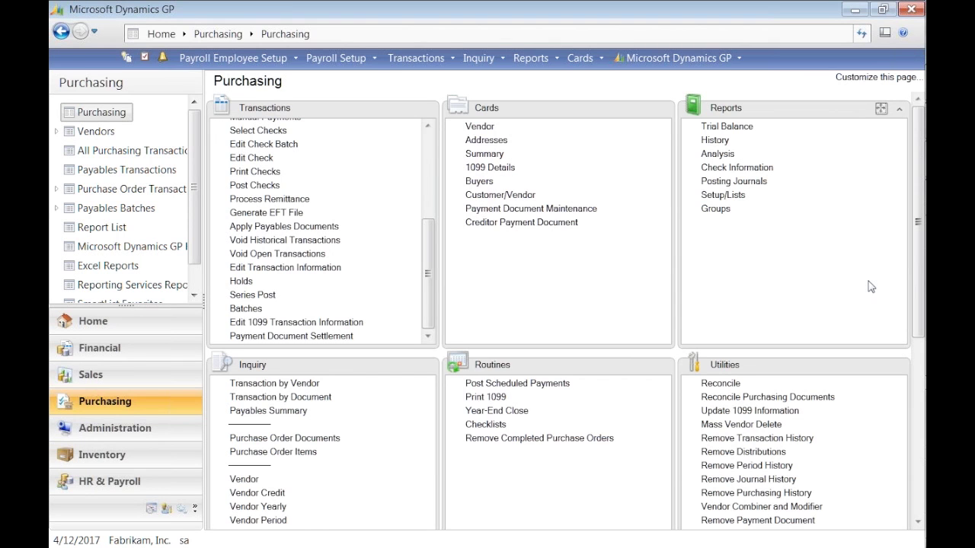
Return to the Home page.
click(93, 320)
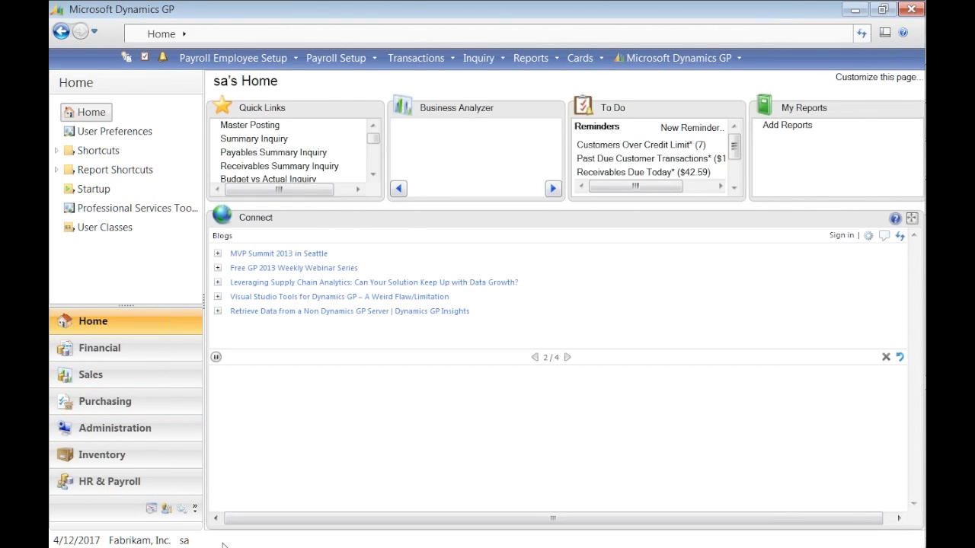
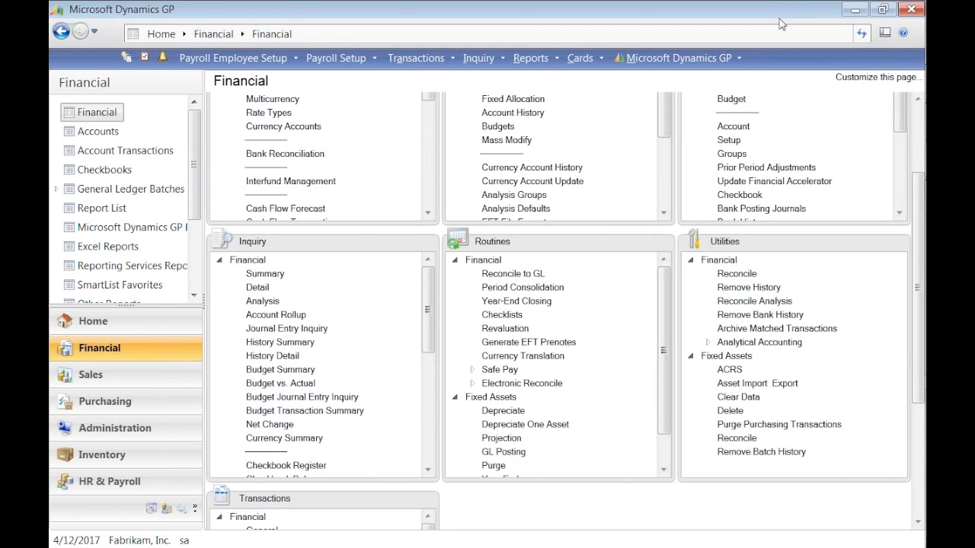
View the financial Series Posting batch list and close it without posting, restoring the Financial page layout.
mouse_move(923, 30)
click(412, 506)
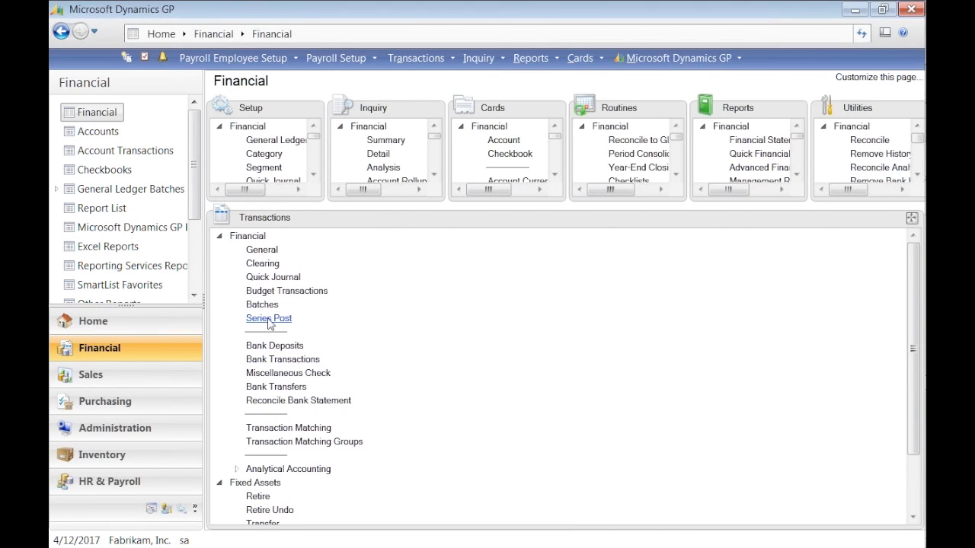
click(267, 320)
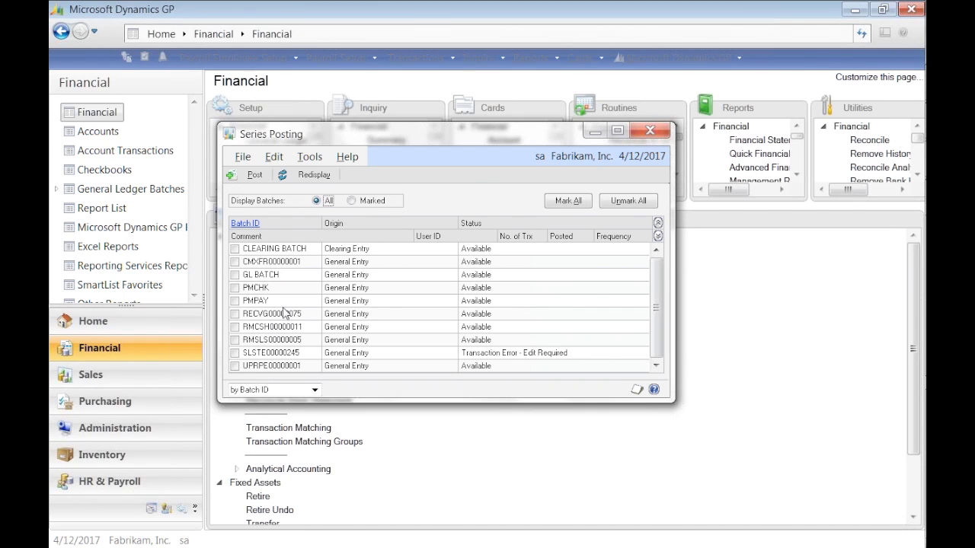
click(650, 130)
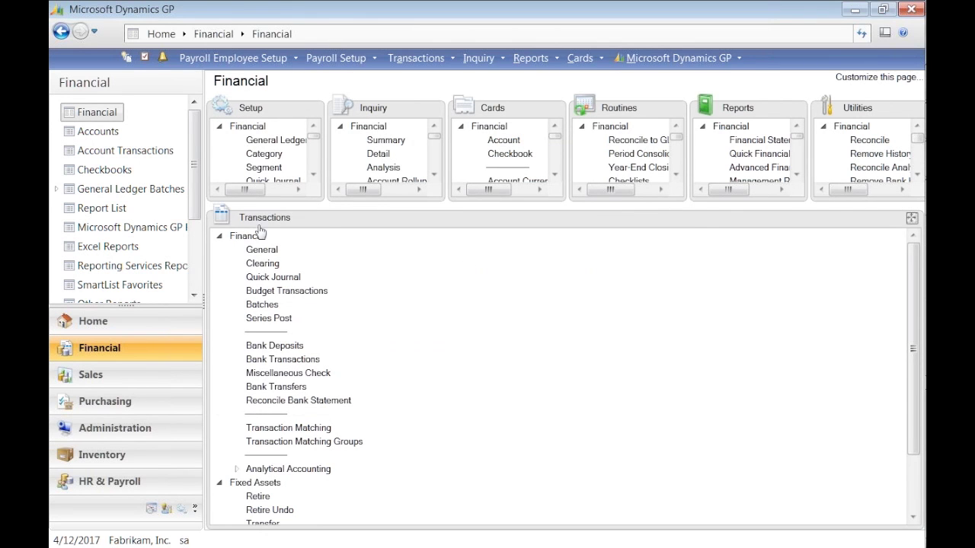
click(912, 220)
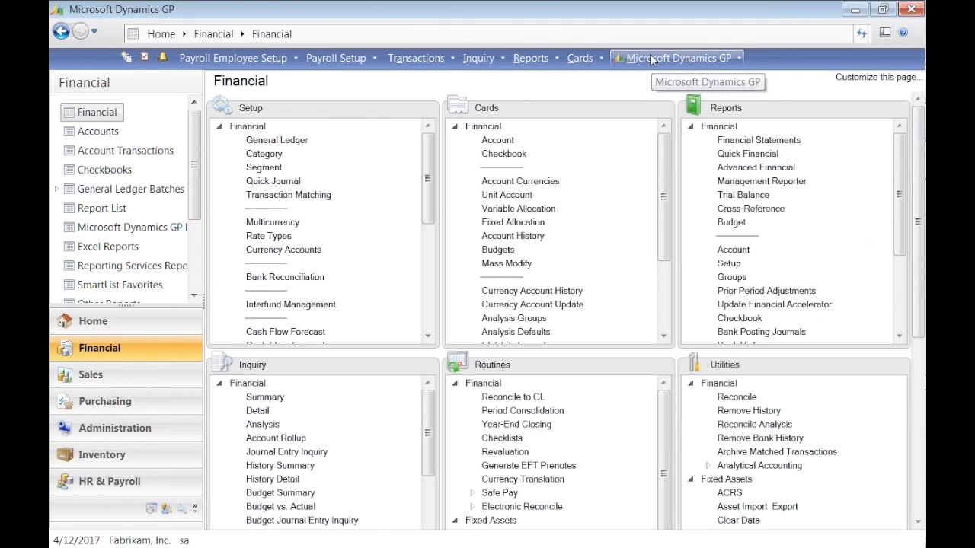
View the Master Posting batch list for all series and close it without posting.
click(651, 56)
mouse_move(629, 129)
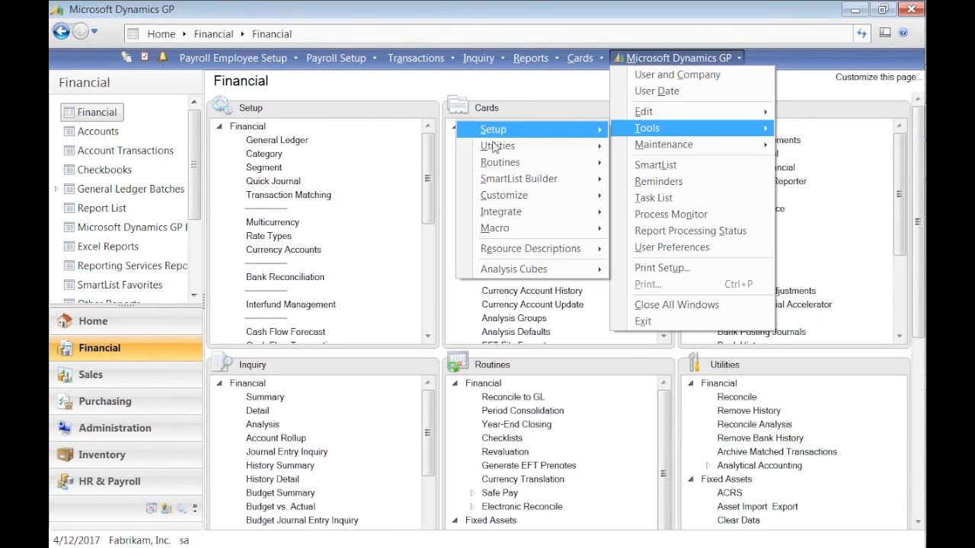
mouse_move(488, 162)
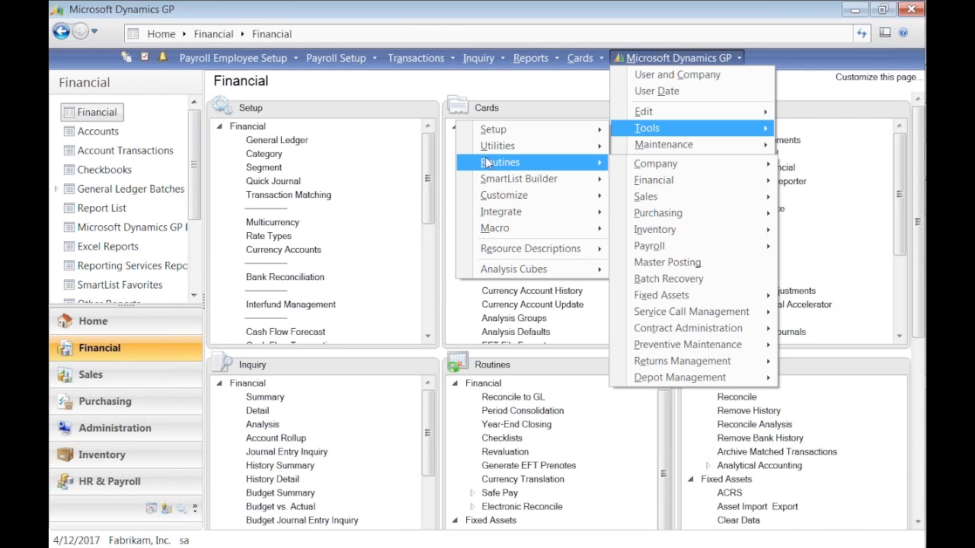
click(642, 263)
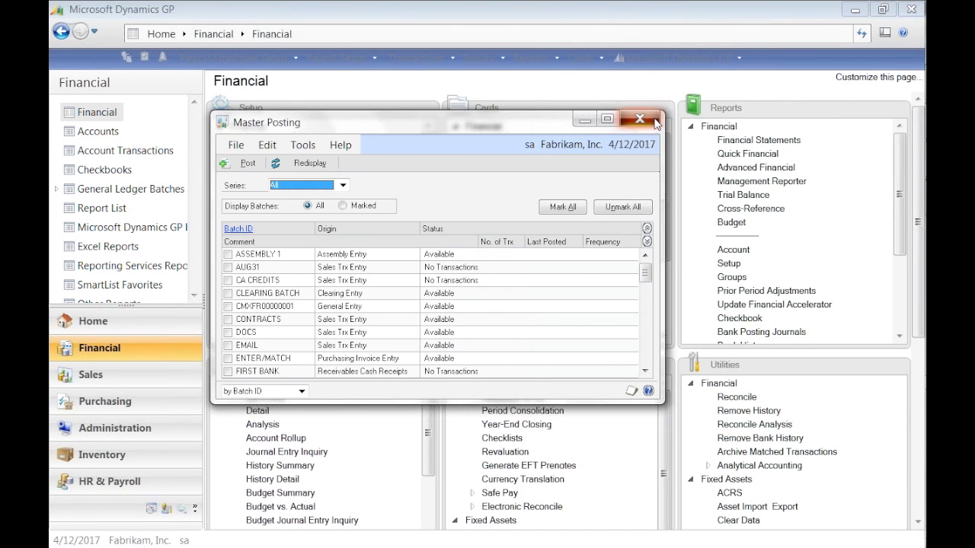
click(655, 121)
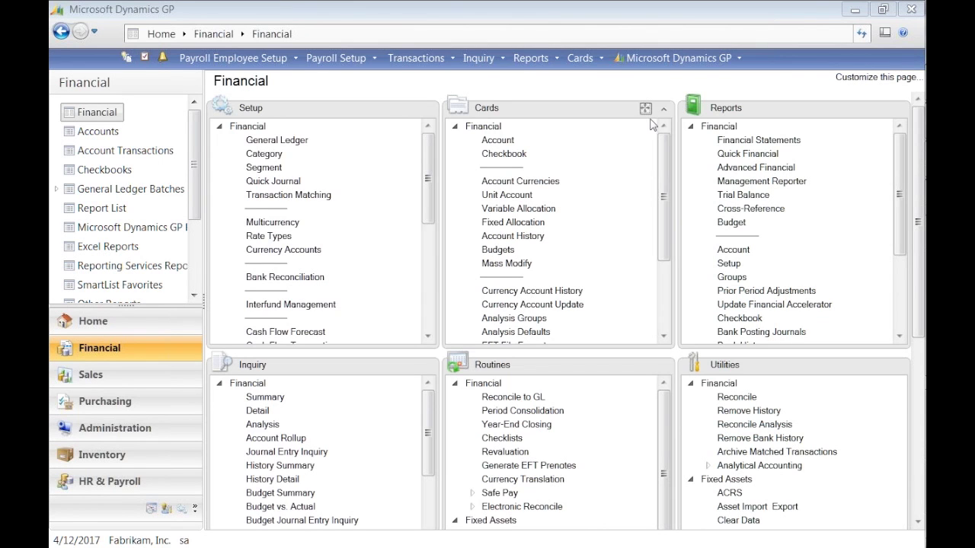
Create fiscal year 2019 in the company's Fiscal Periods Setup and calculate its period dates.
click(660, 66)
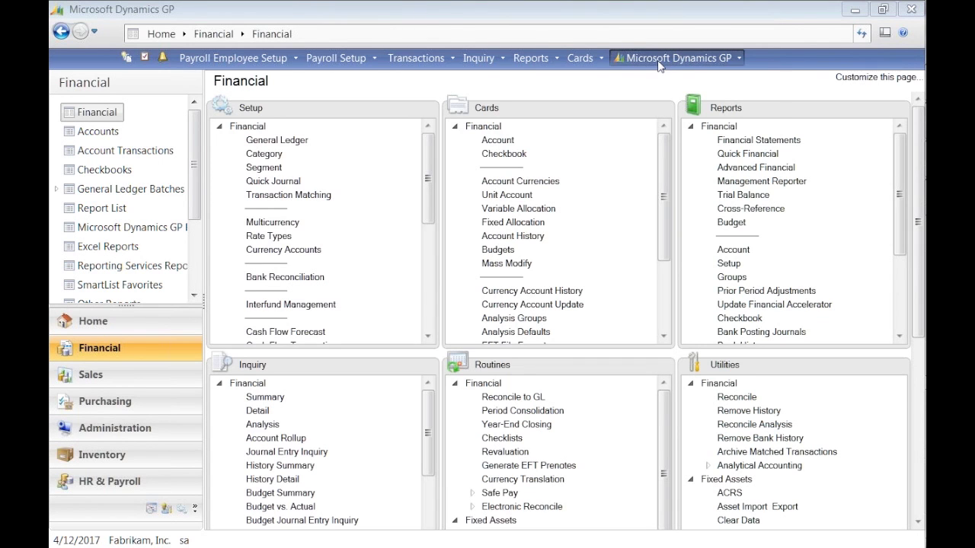
mouse_move(638, 134)
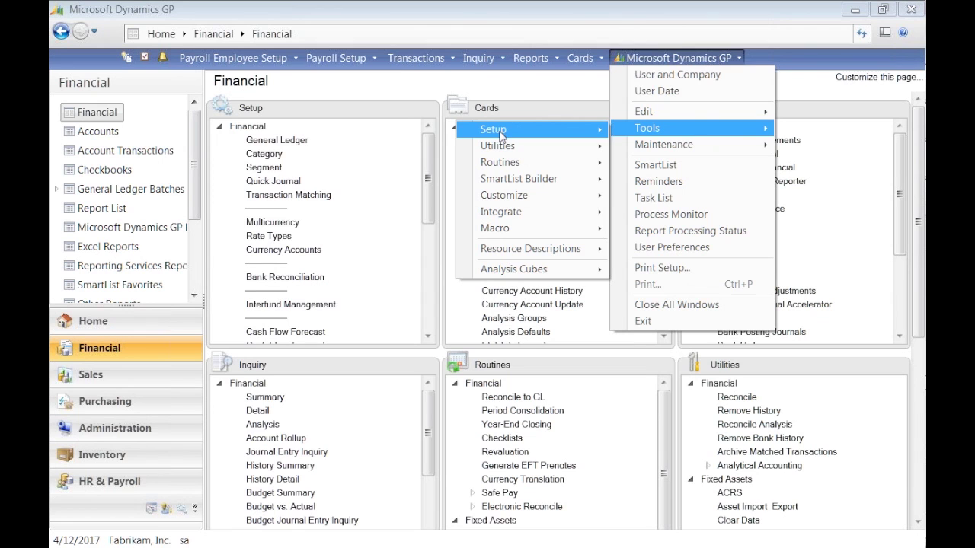
mouse_move(503, 131)
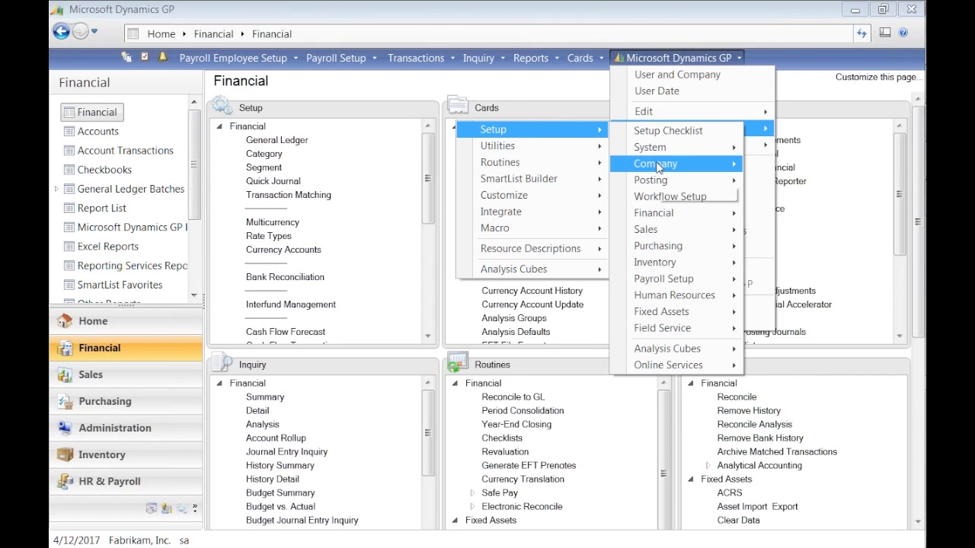
mouse_move(660, 166)
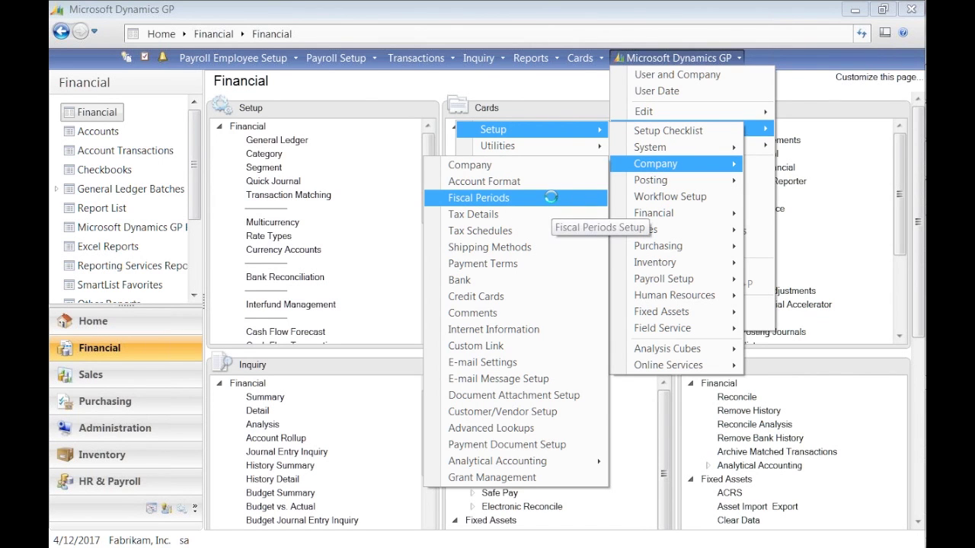
click(554, 198)
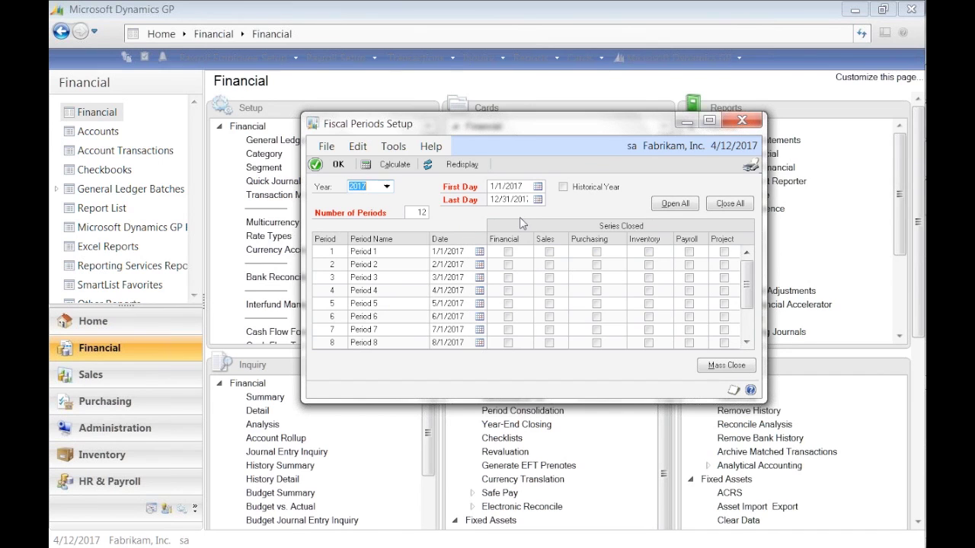
click(386, 186)
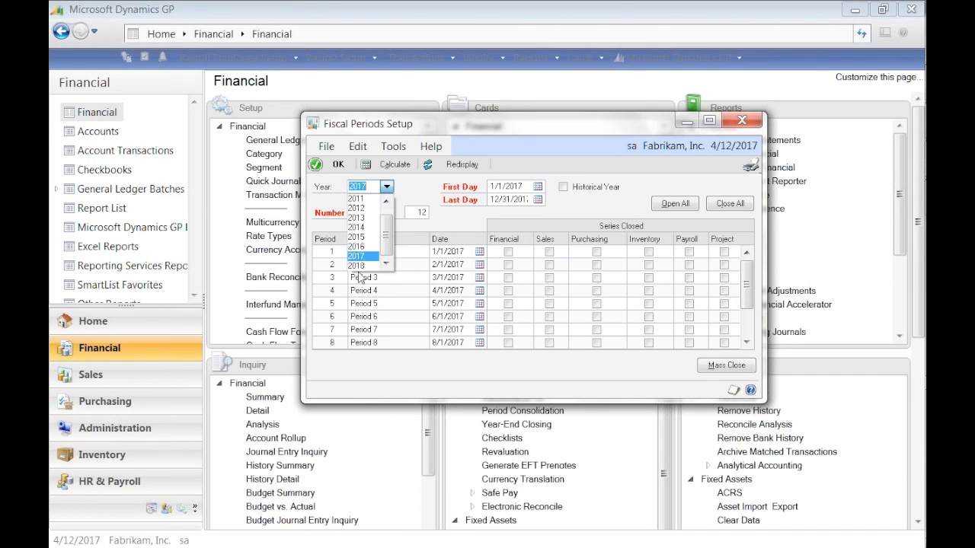
click(368, 189)
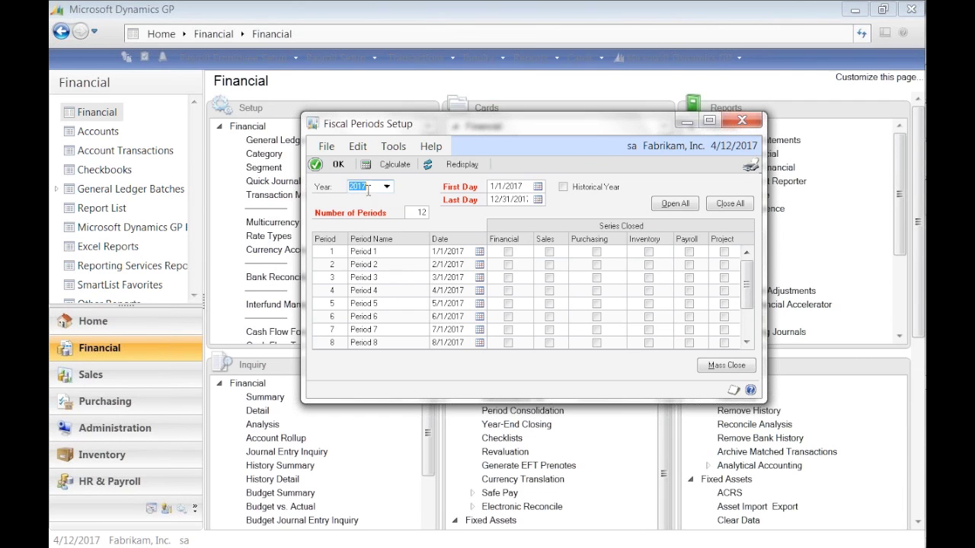
text(2019)
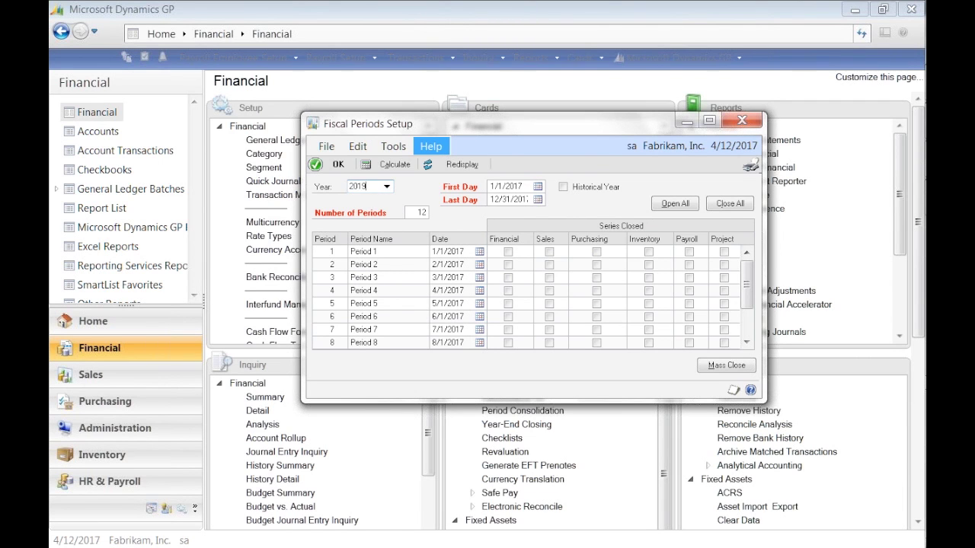
key(Tab)
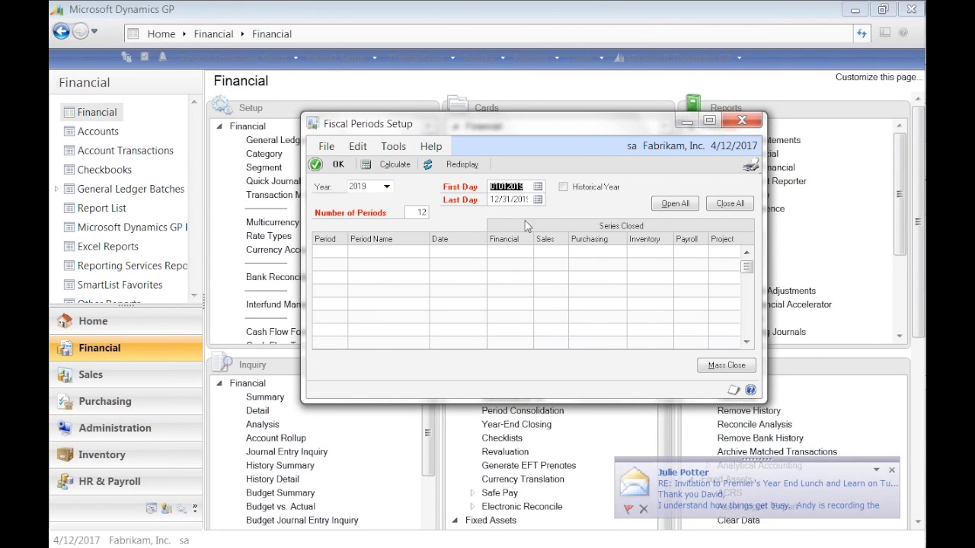
click(391, 165)
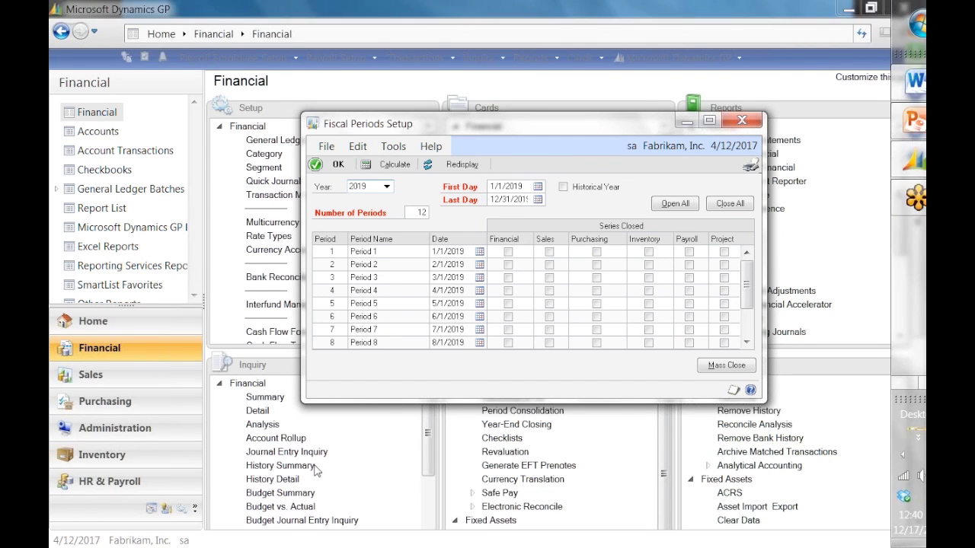
click(402, 252)
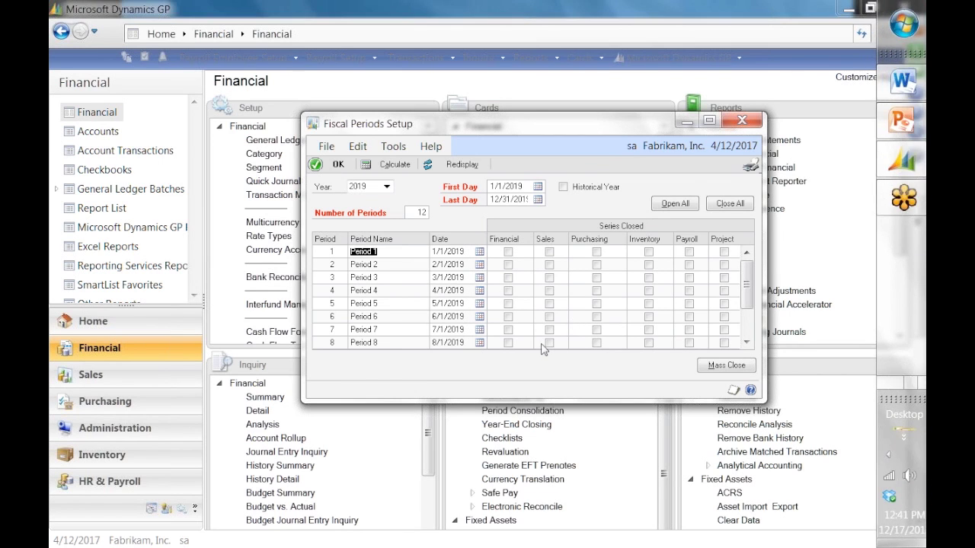
Close all 2019 periods for every series, then exit Fiscal Periods Setup and accept re-creating all years.
click(733, 204)
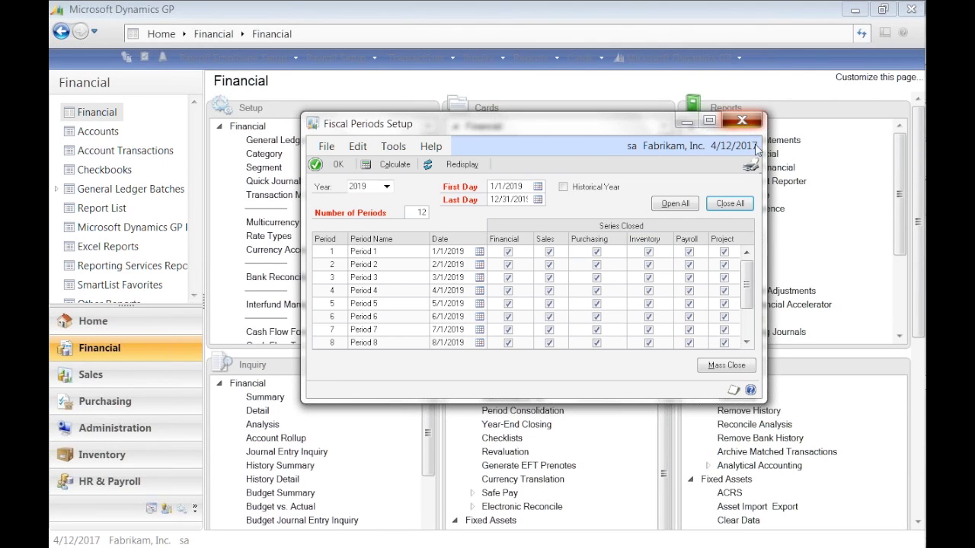
click(742, 120)
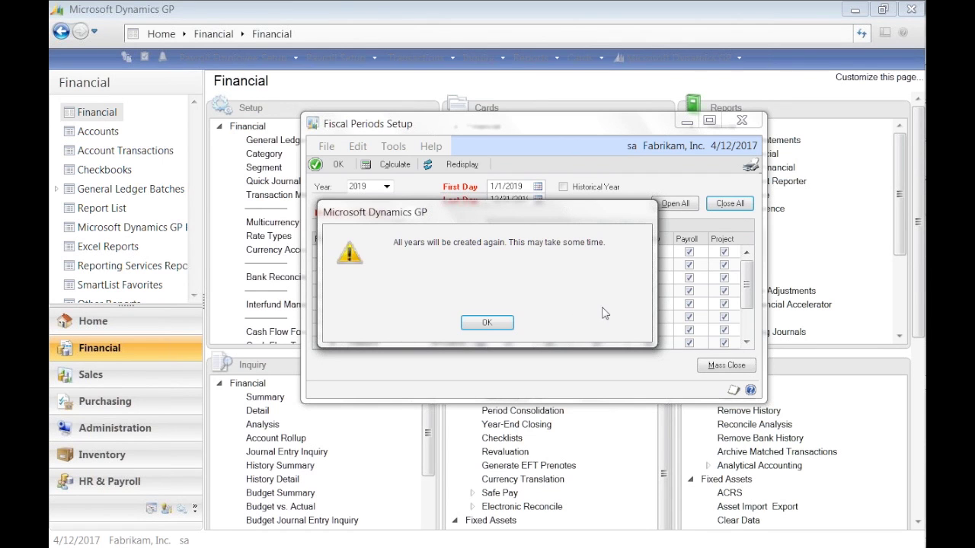
click(488, 323)
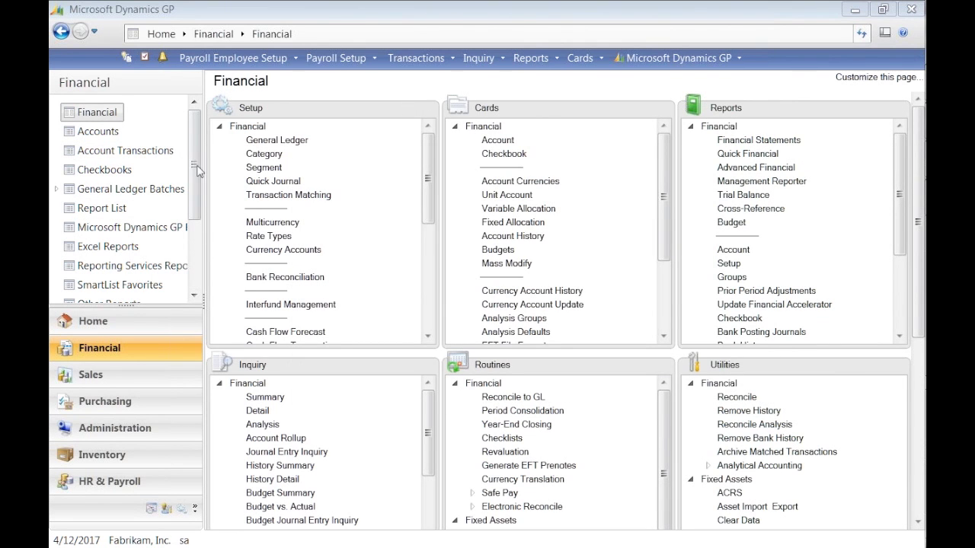
Review the retained earnings, history and posting options in General Ledger Setup, closing the window without changes.
click(252, 141)
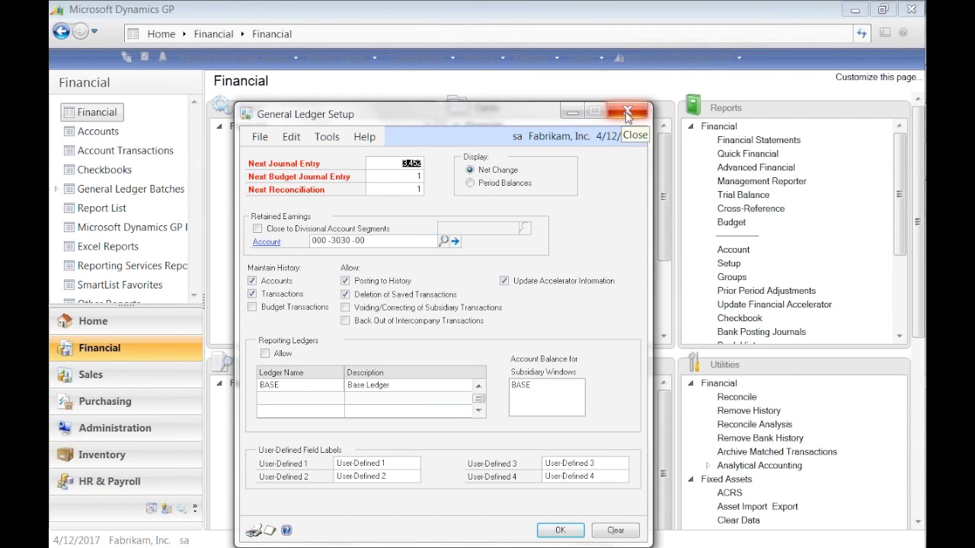
click(626, 113)
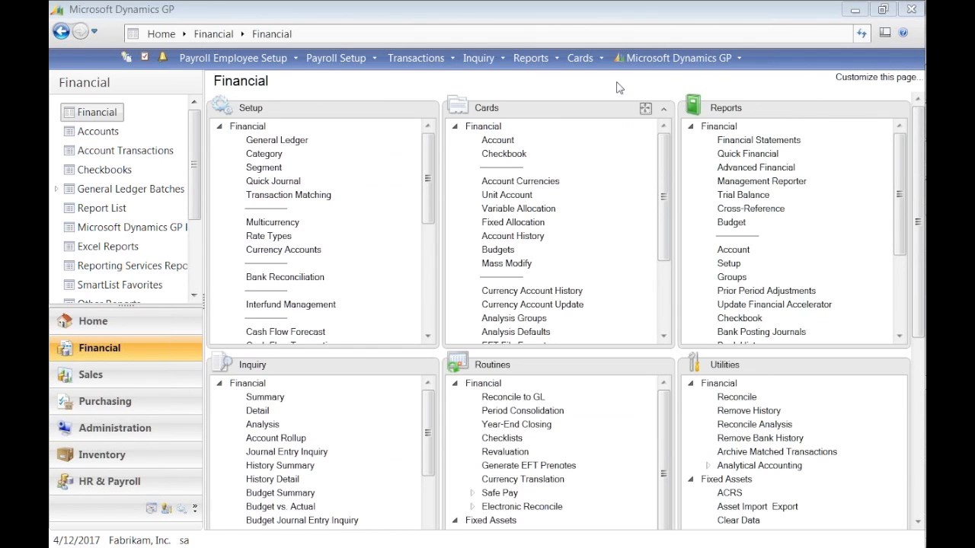
click(634, 58)
mouse_move(636, 141)
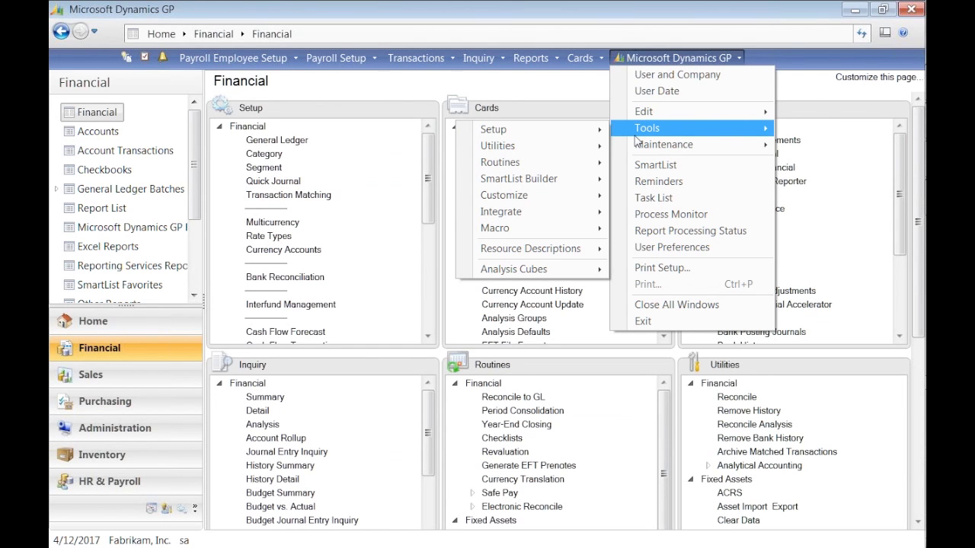
mouse_move(587, 135)
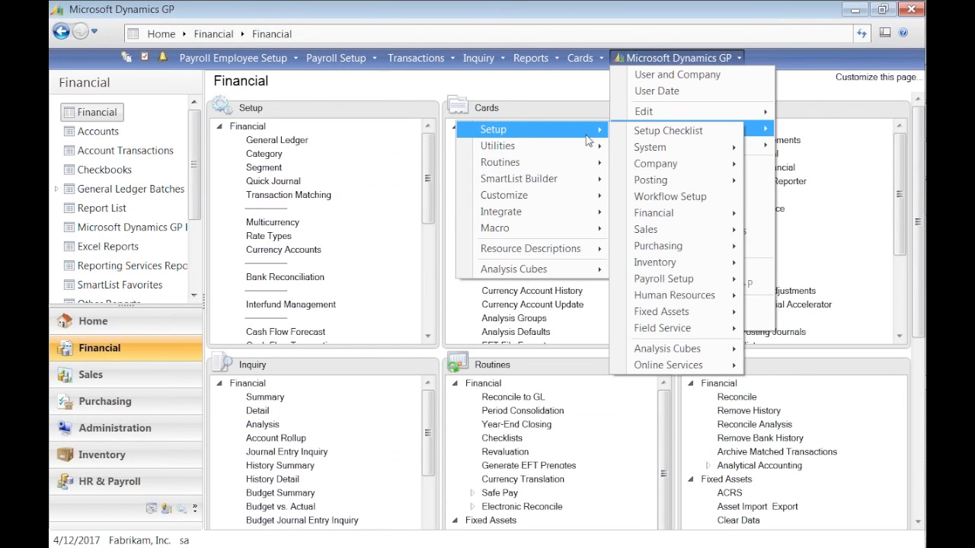
mouse_move(670, 221)
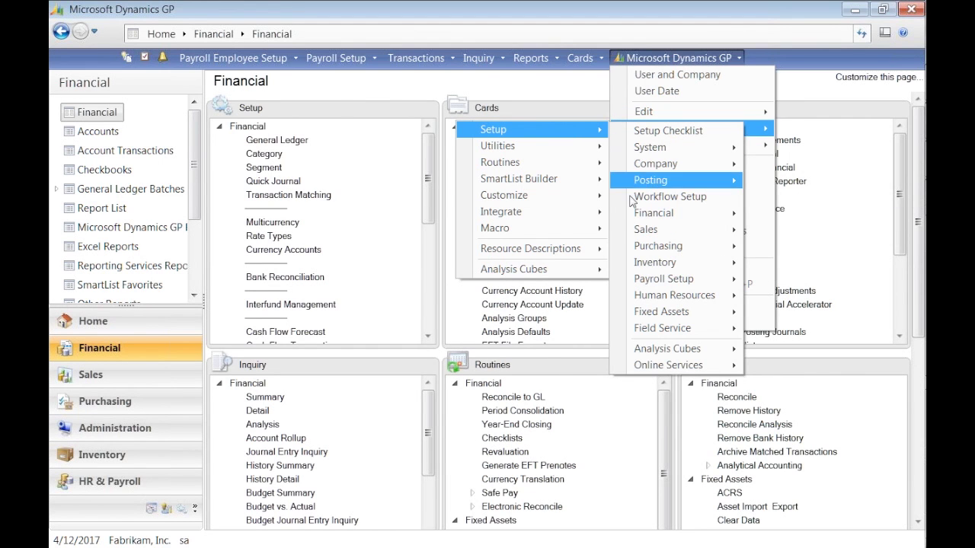
mouse_move(628, 217)
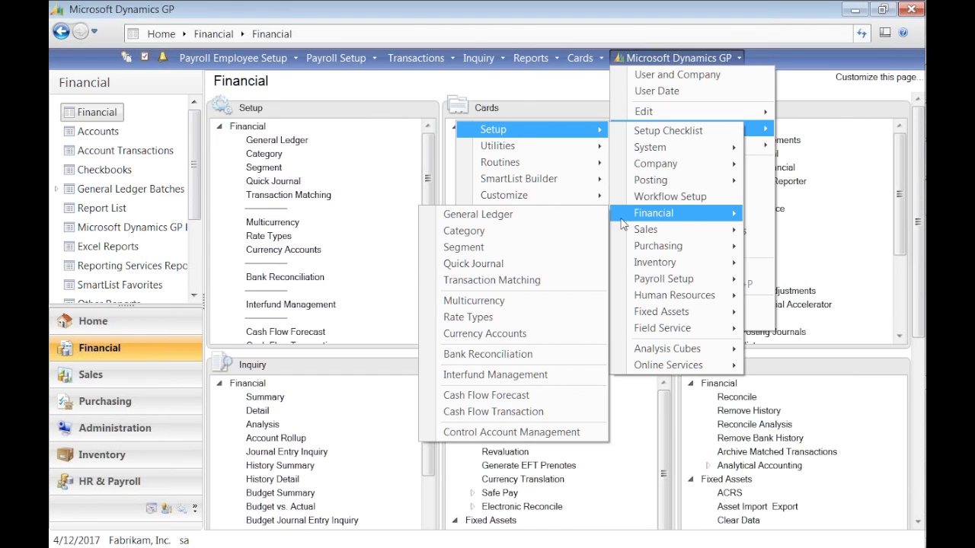
click(566, 209)
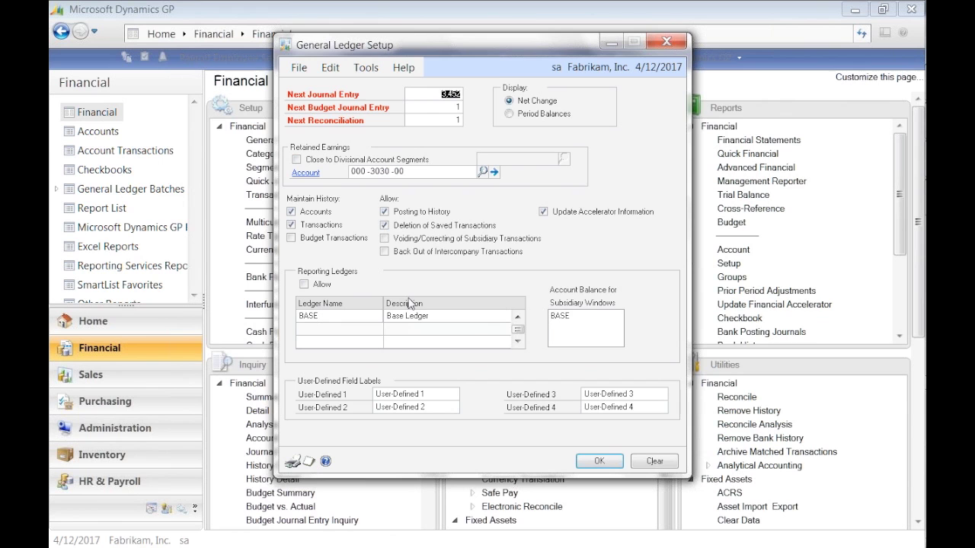
click(667, 43)
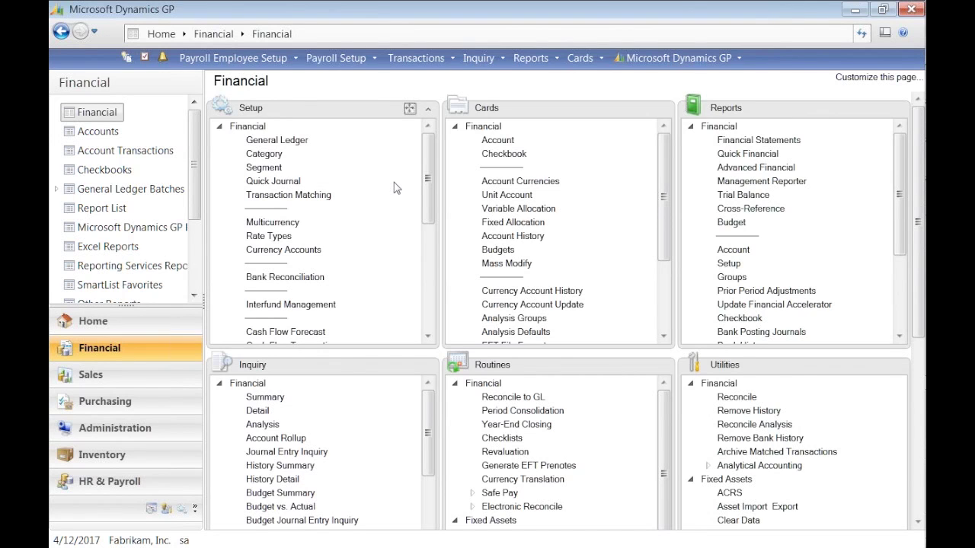
Examine the Balance Sheet and Profit and Loss posting types in Account Maintenance without creating an account, and close the window.
click(587, 64)
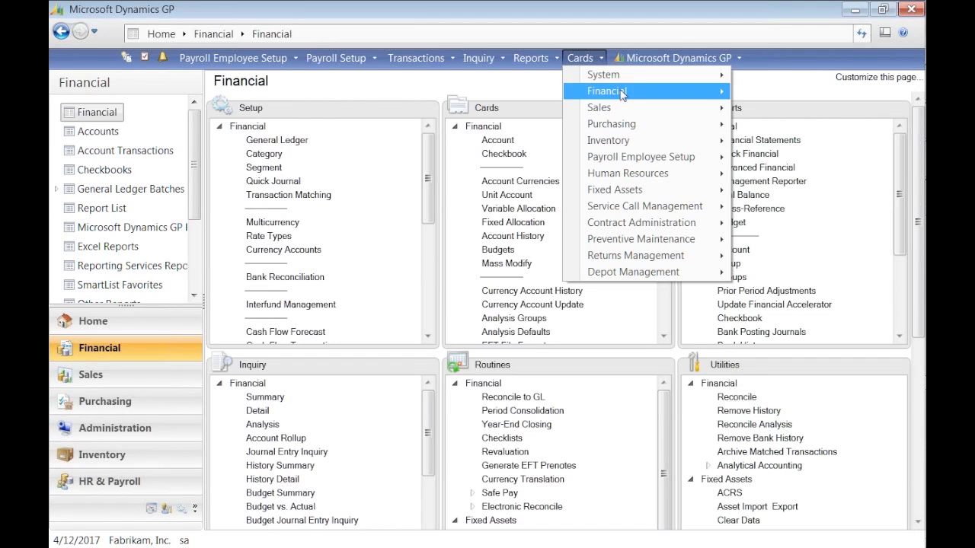
mouse_move(623, 92)
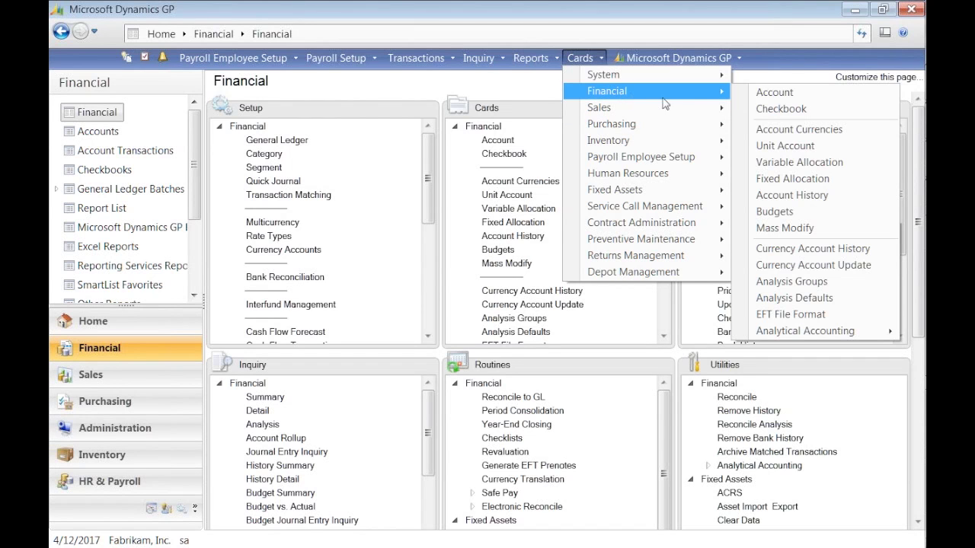
click(747, 94)
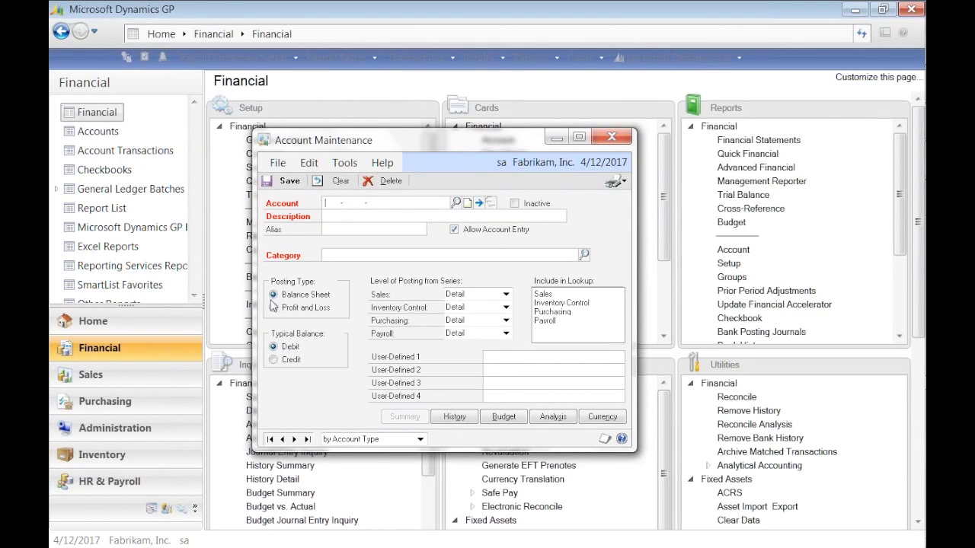
click(274, 307)
click(275, 297)
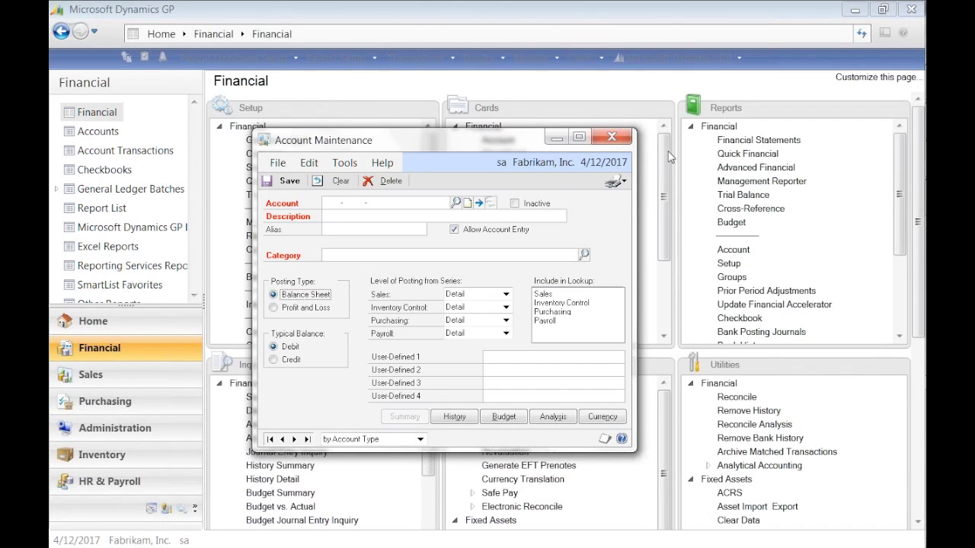
click(611, 137)
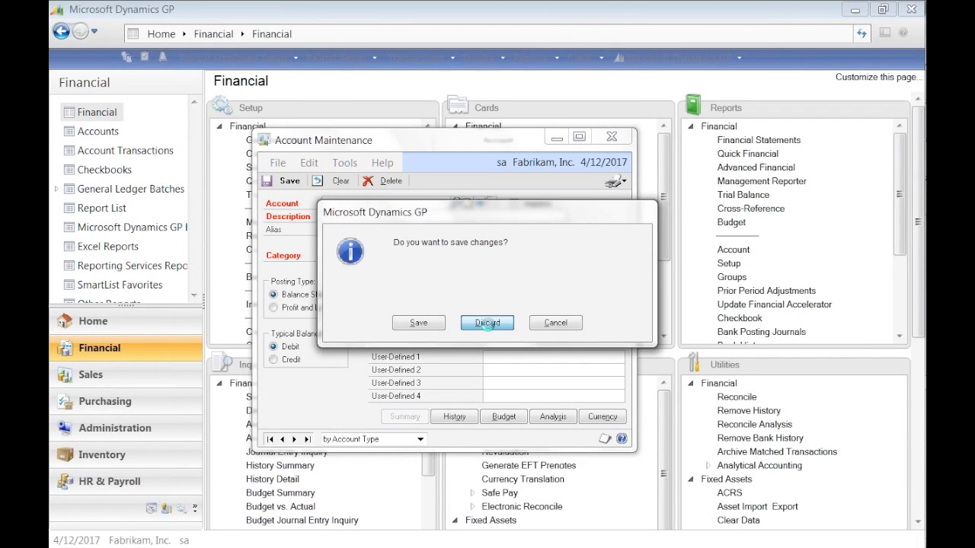
Discard the Account Maintenance changes and open the "balance sheet accts exception" favorite under Financial Accounts in SmartList.
click(488, 323)
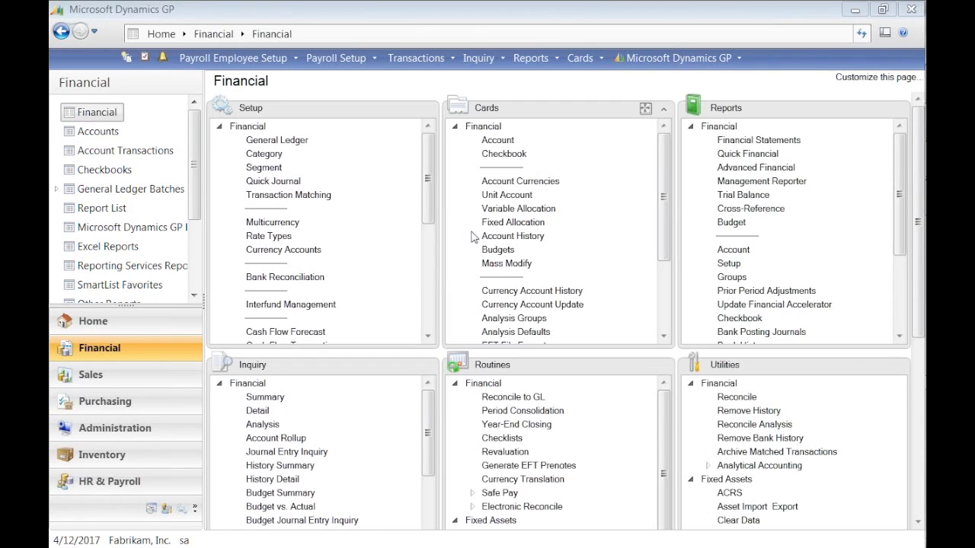
click(671, 59)
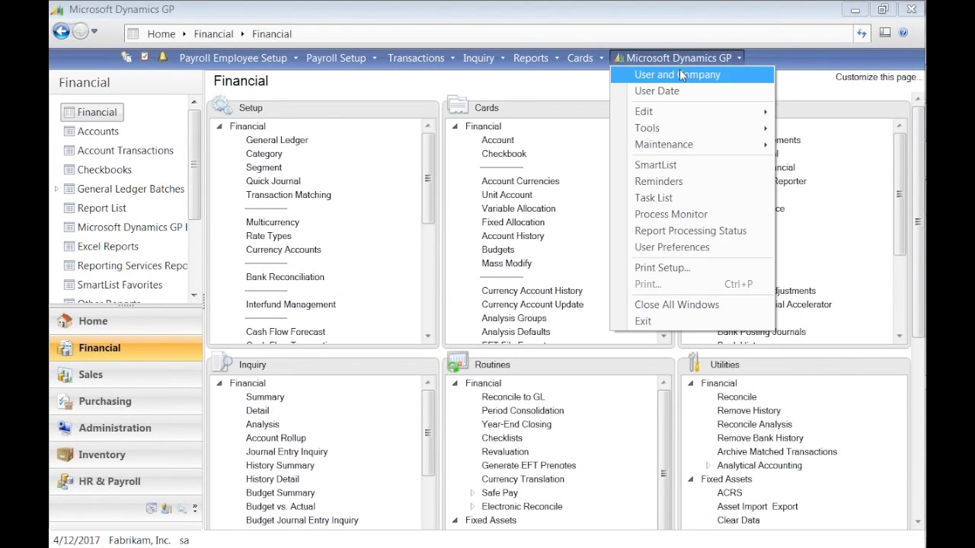
click(667, 165)
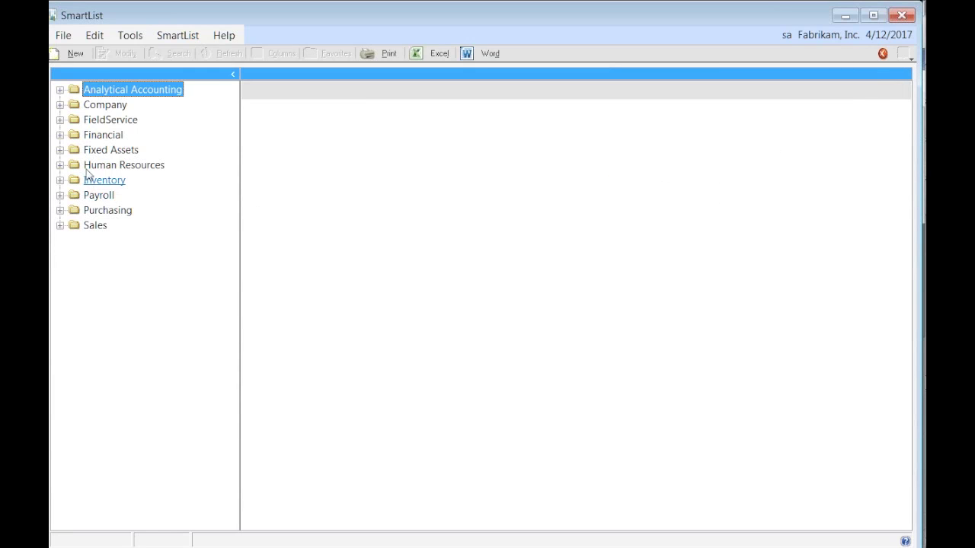
click(59, 135)
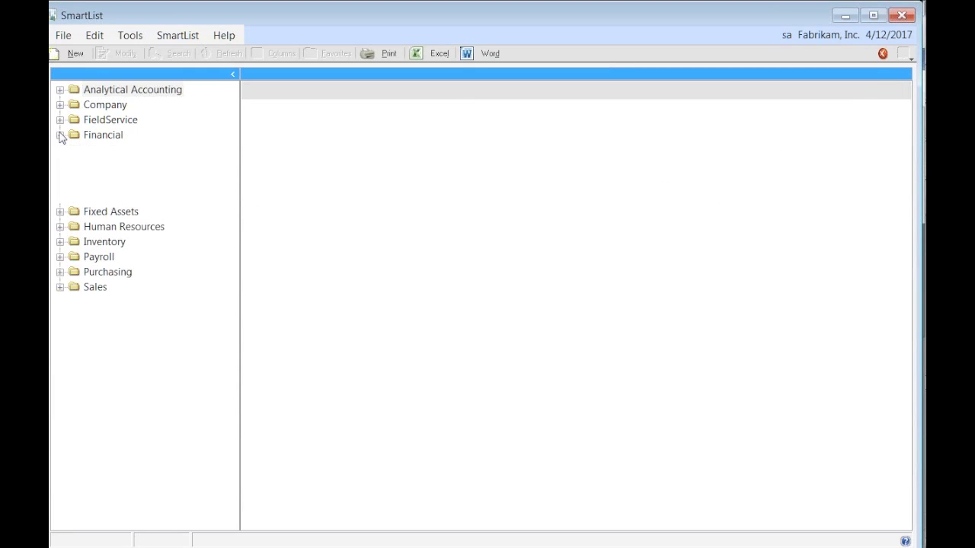
click(73, 180)
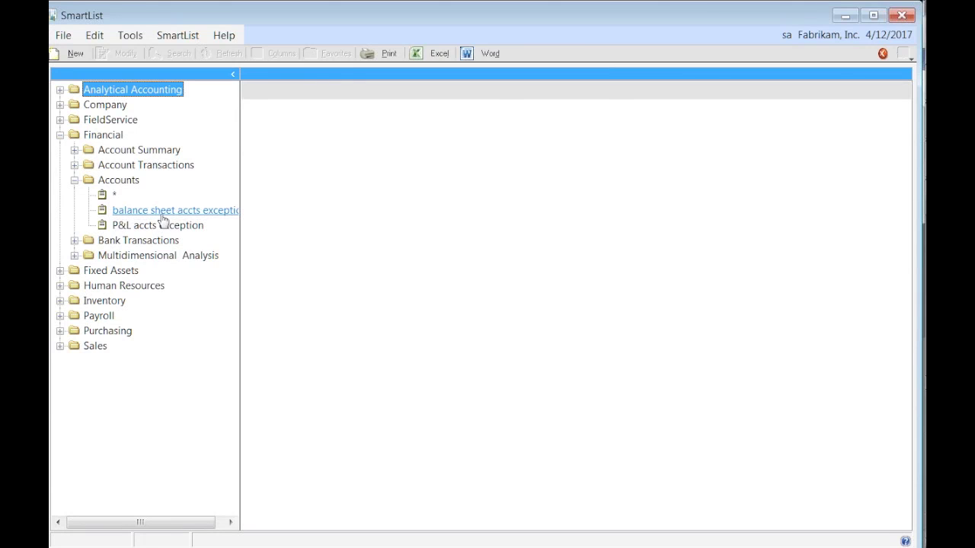
click(162, 216)
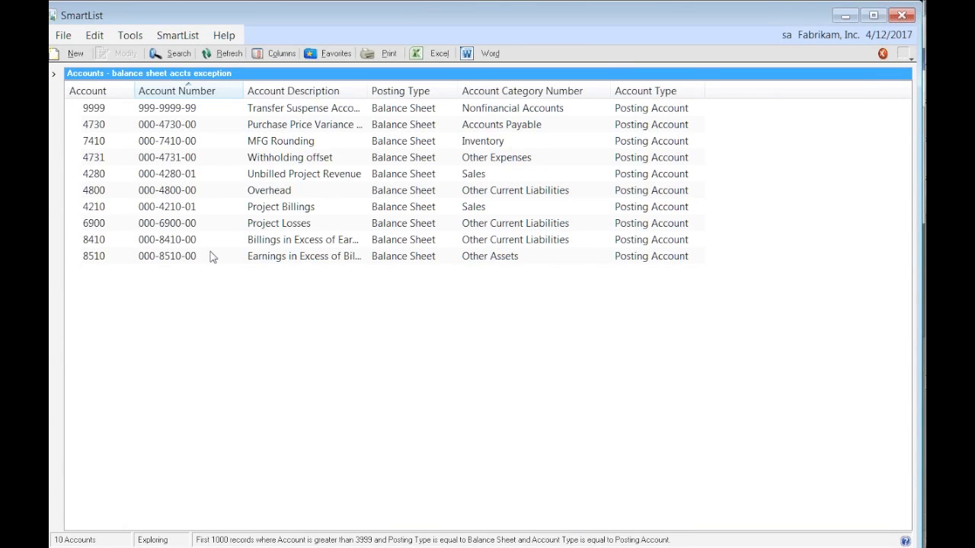
Review the search definitions behind the balance sheet exception list, dismissing the Windows color scheme prompt, and rerun the search.
click(179, 55)
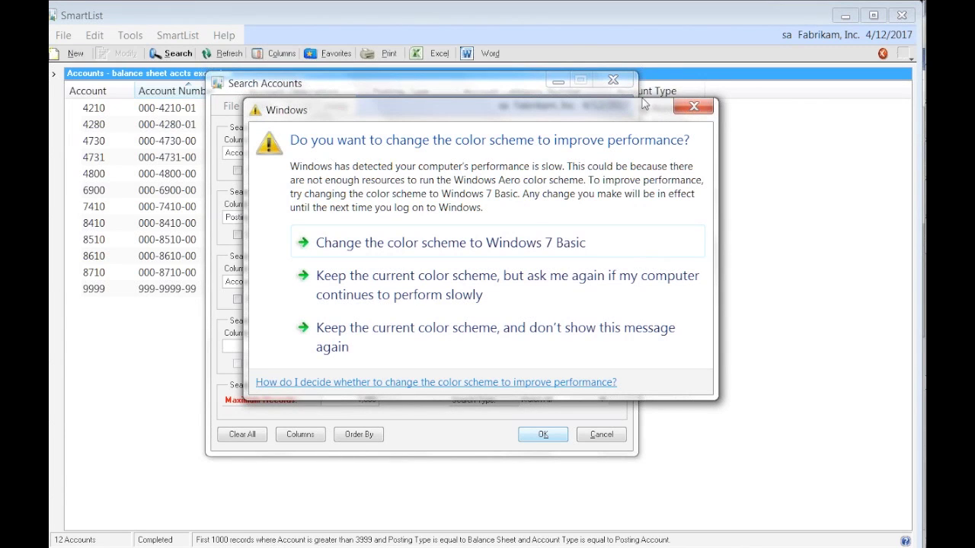
click(702, 111)
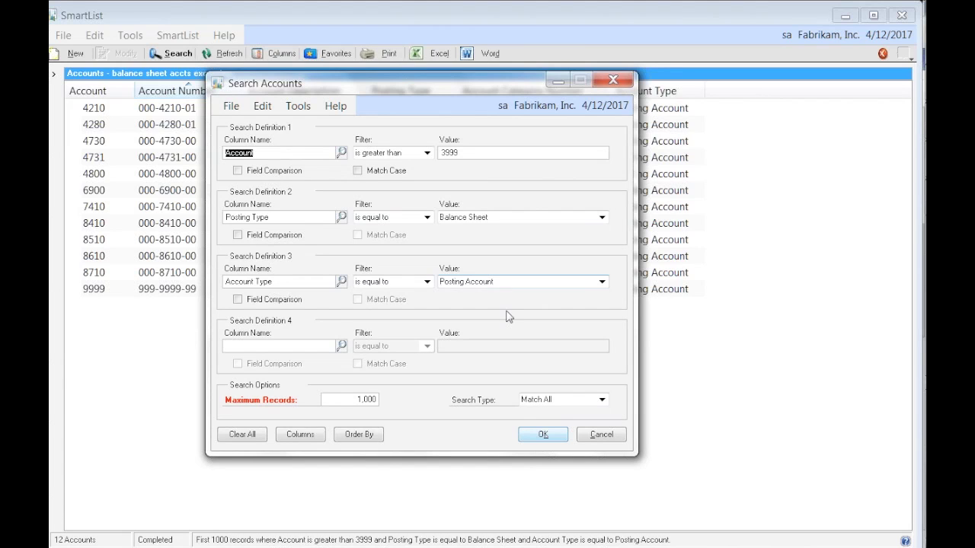
click(546, 441)
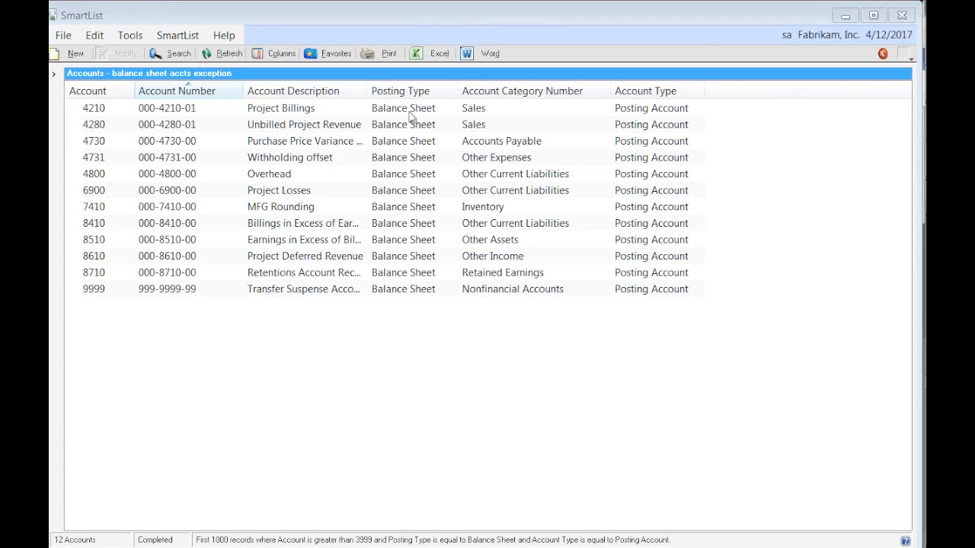
Change the Project Billings account's posting type to Profit and Loss, save it, and close Account Maintenance.
double_click(290, 114)
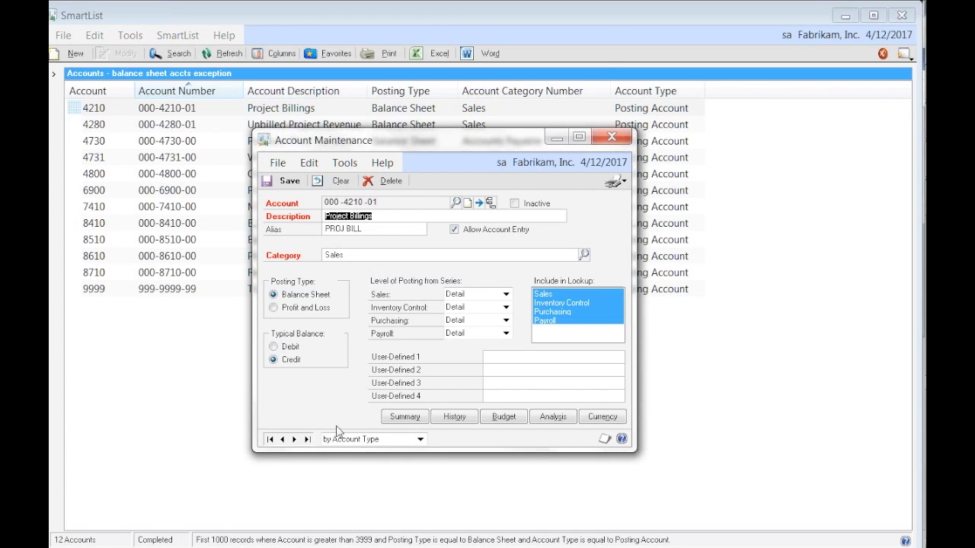
click(278, 308)
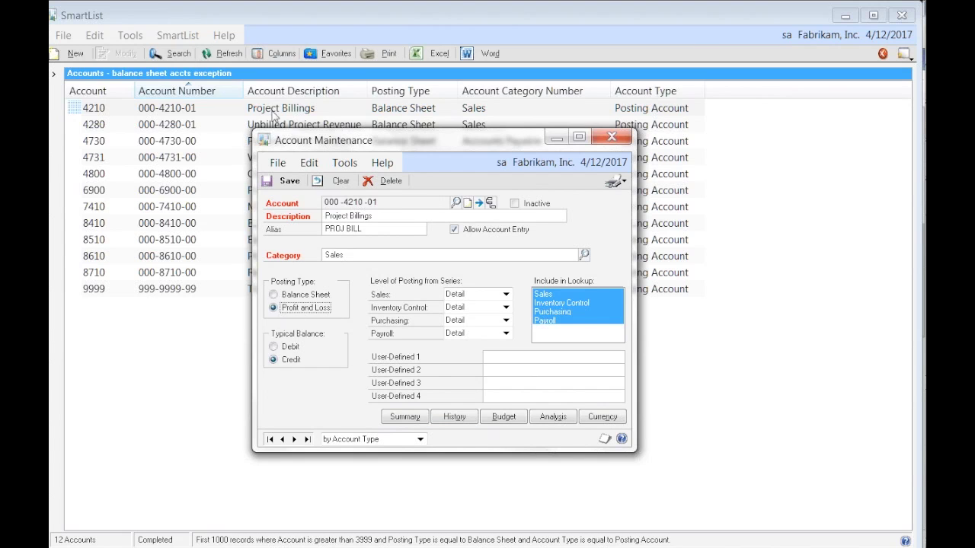
click(278, 182)
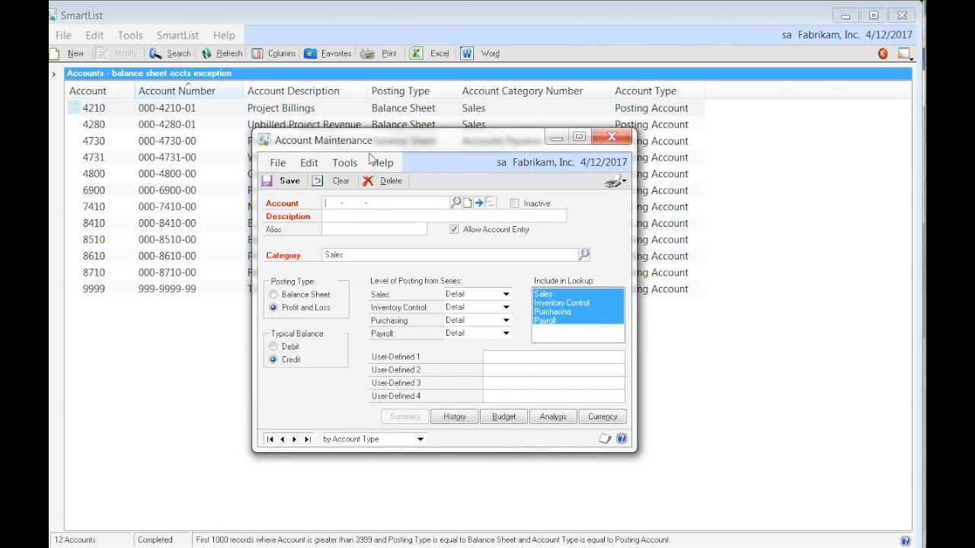
click(612, 137)
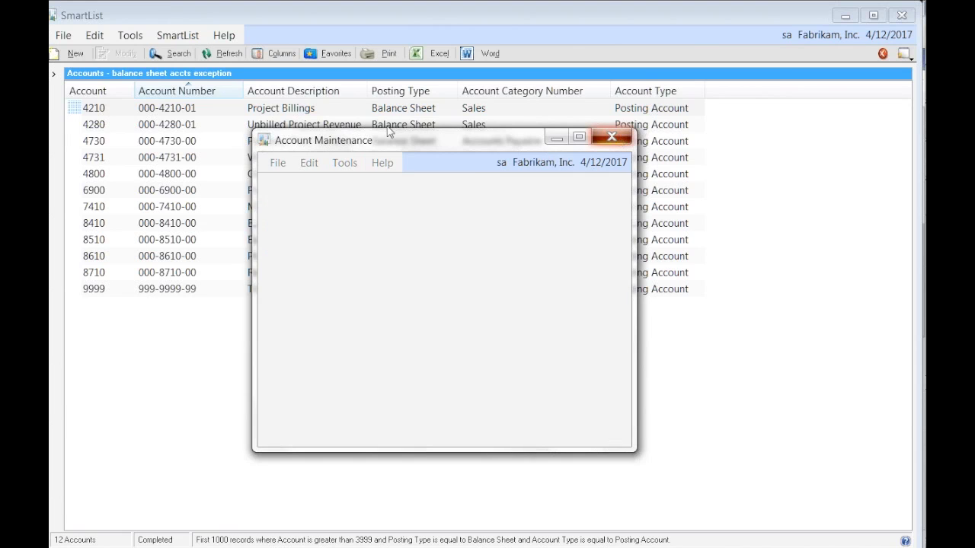
Check the posting type of the Unbilled Project Revenue account from the exception list, closing the account and SmartList without changes.
click(387, 125)
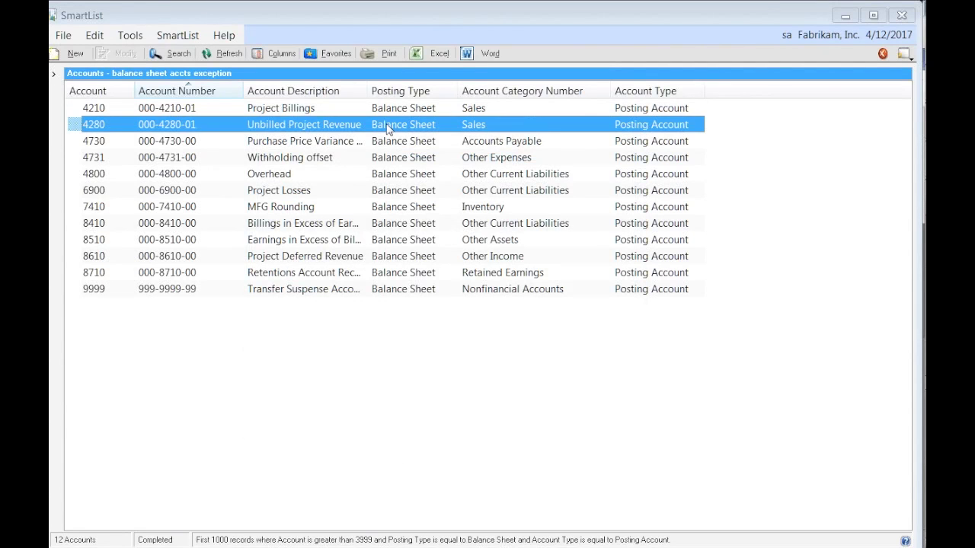
double_click(387, 126)
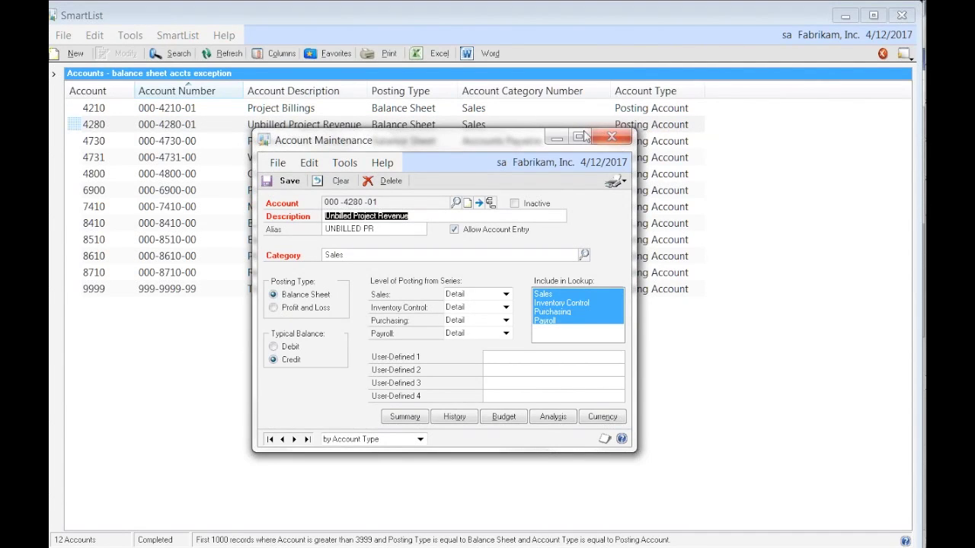
click(611, 138)
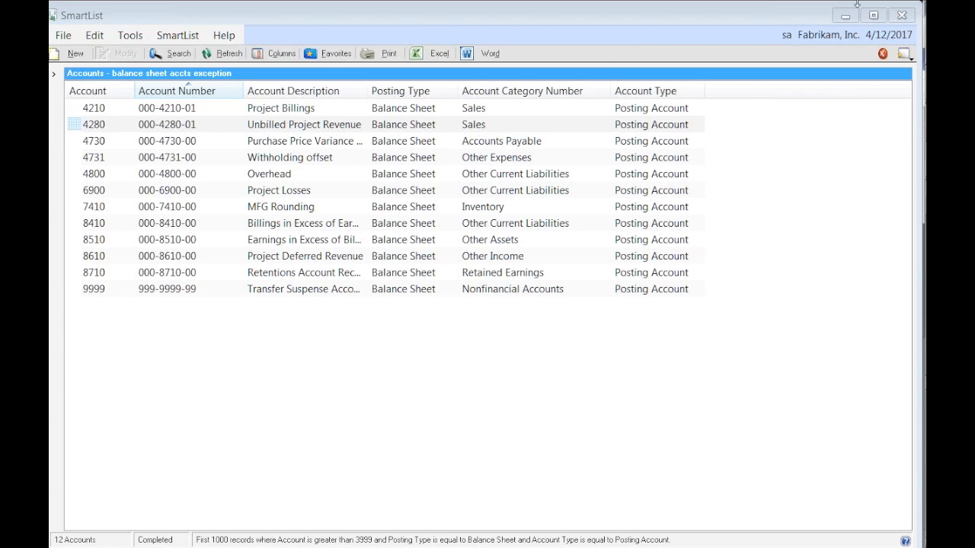
click(901, 14)
Review the "P&L accts exception" favorite under Financial Accounts in SmartList and close the list.
click(677, 58)
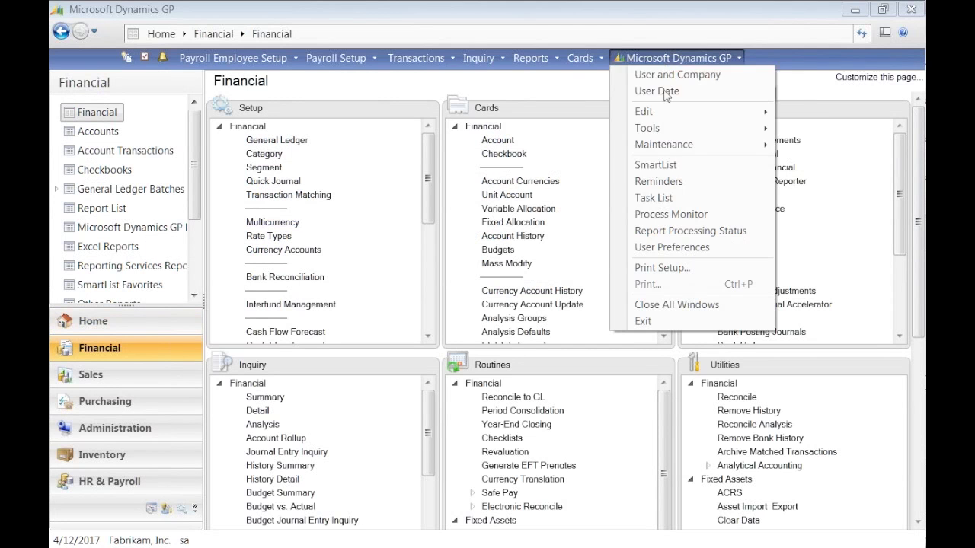
click(672, 164)
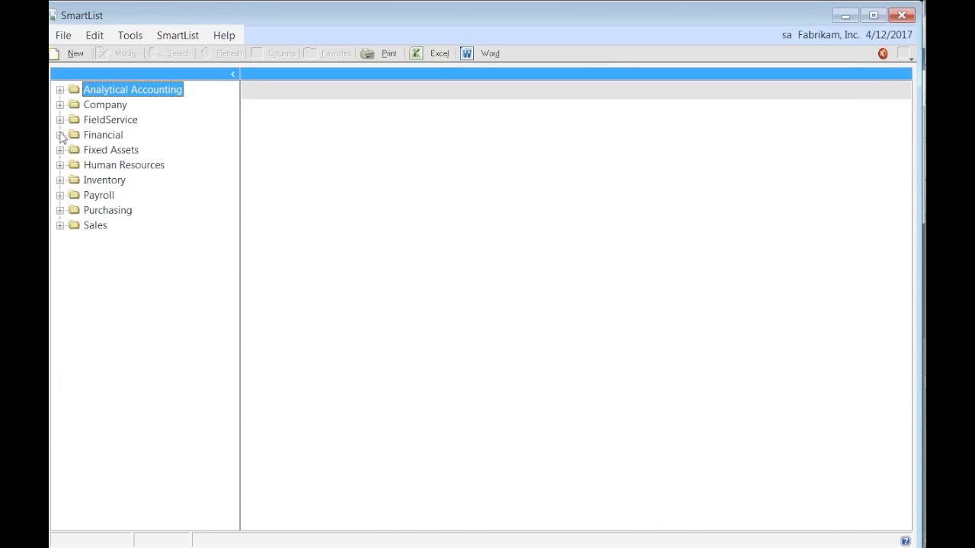
click(61, 135)
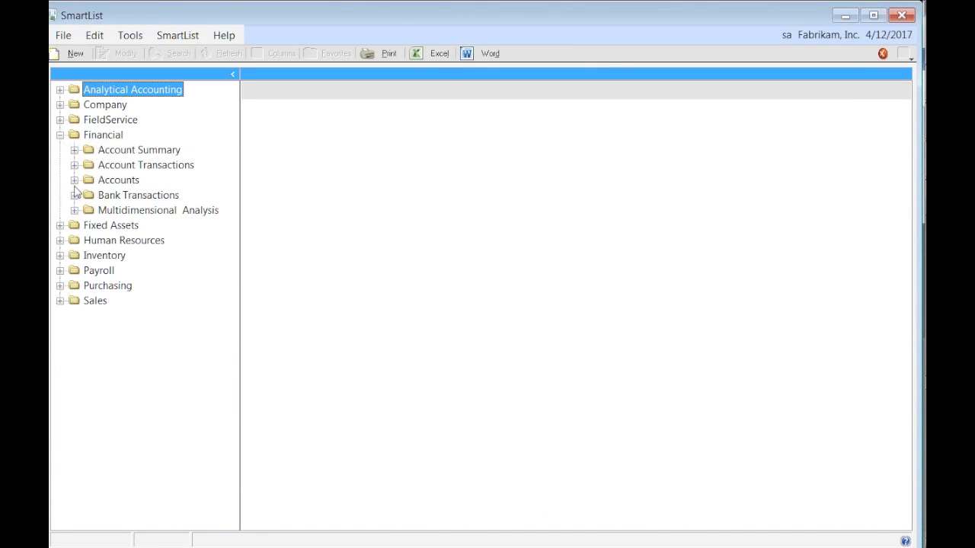
click(74, 181)
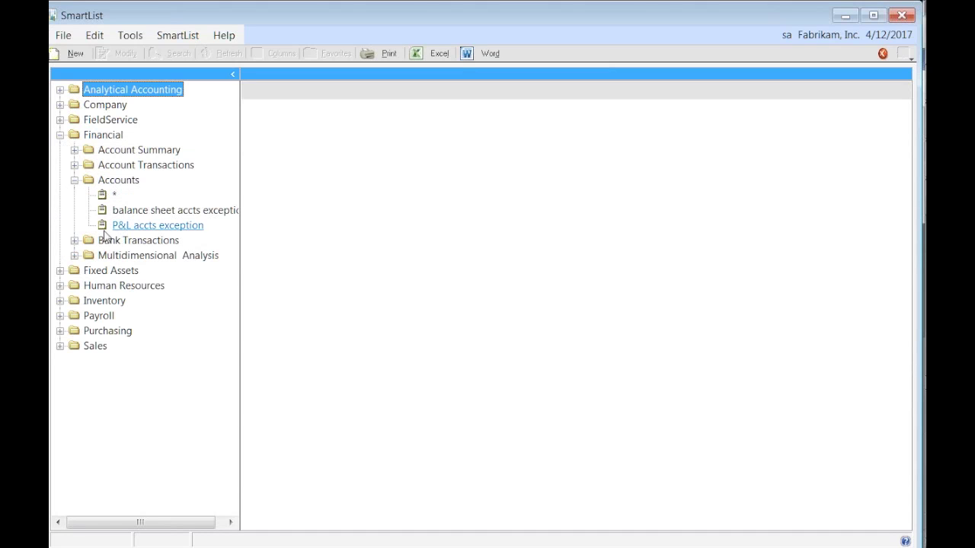
click(138, 226)
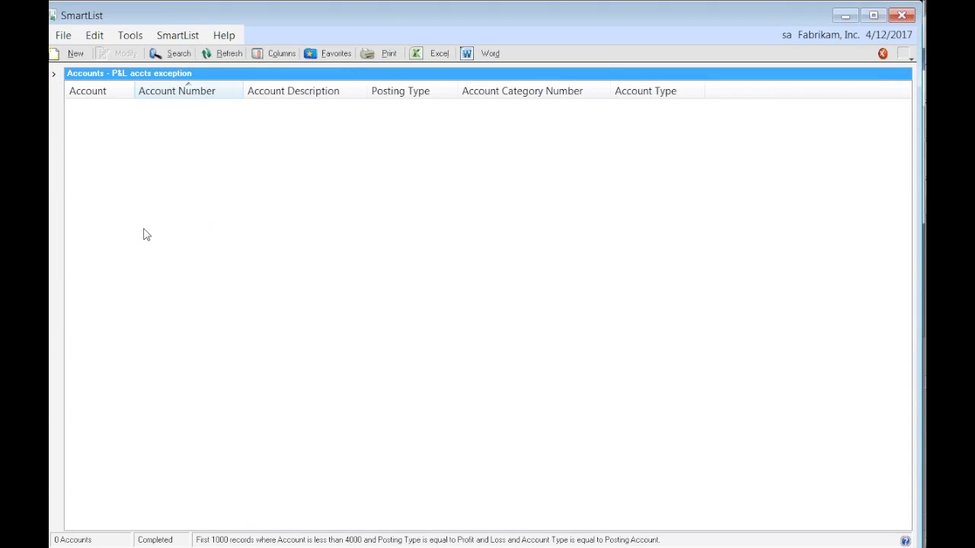
click(913, 21)
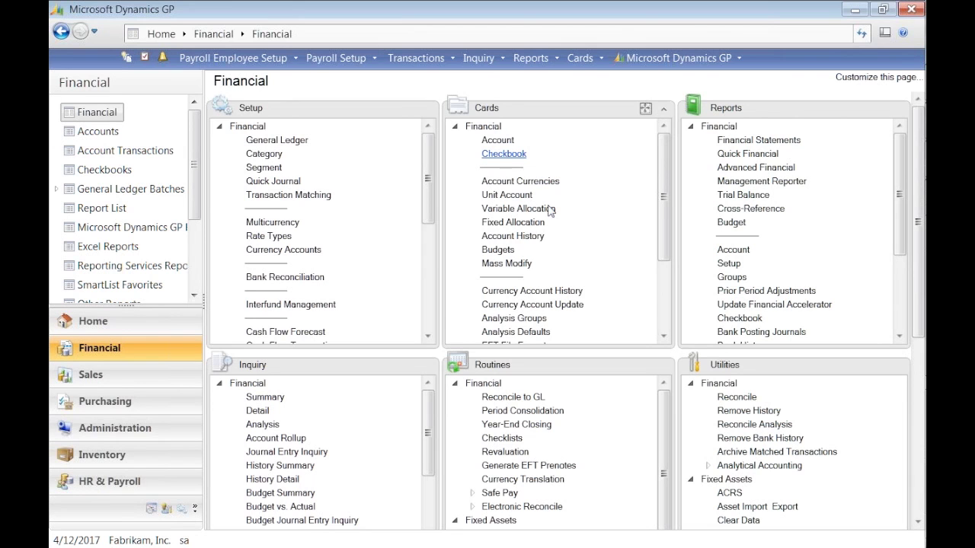
Look at the Category report options for the chart of accounts and briefly view Account Maintenance, closing both windows.
click(732, 250)
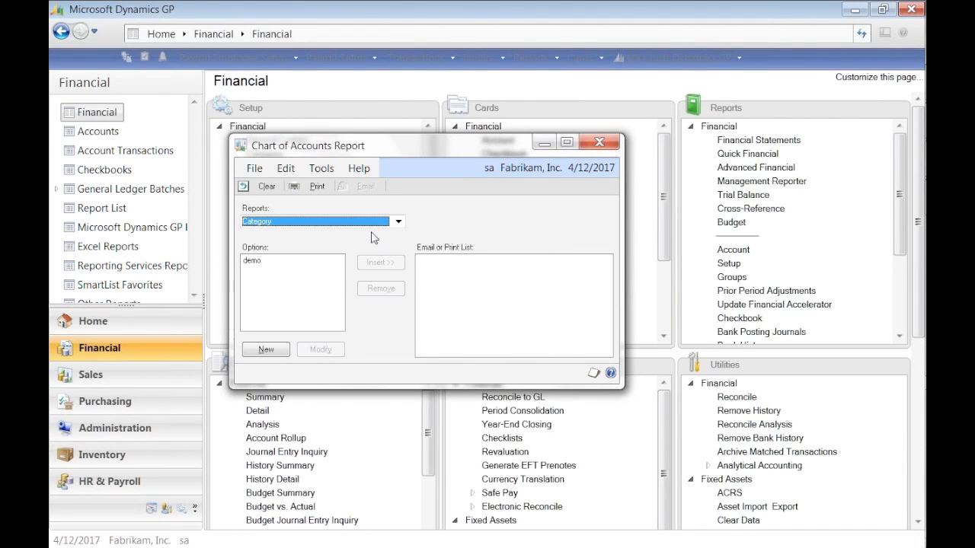
click(599, 143)
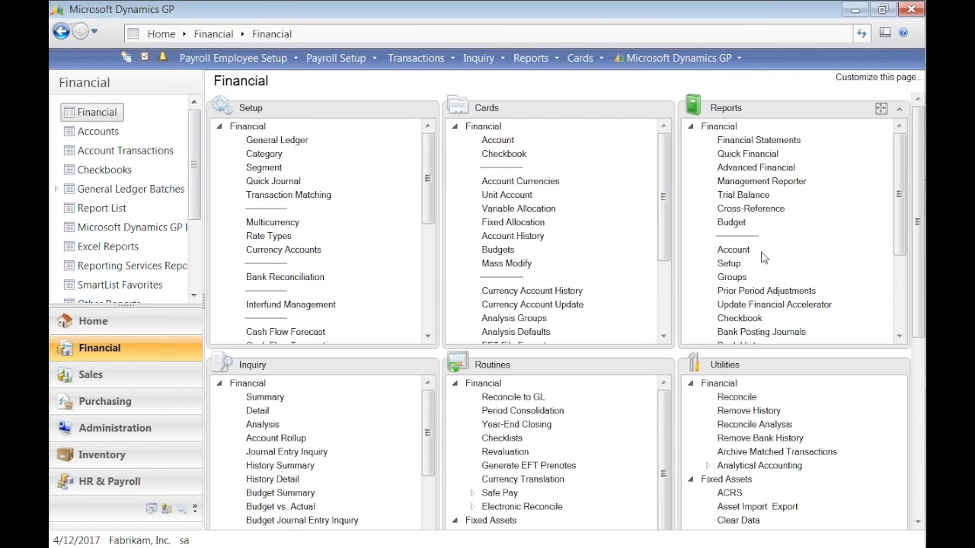
click(499, 141)
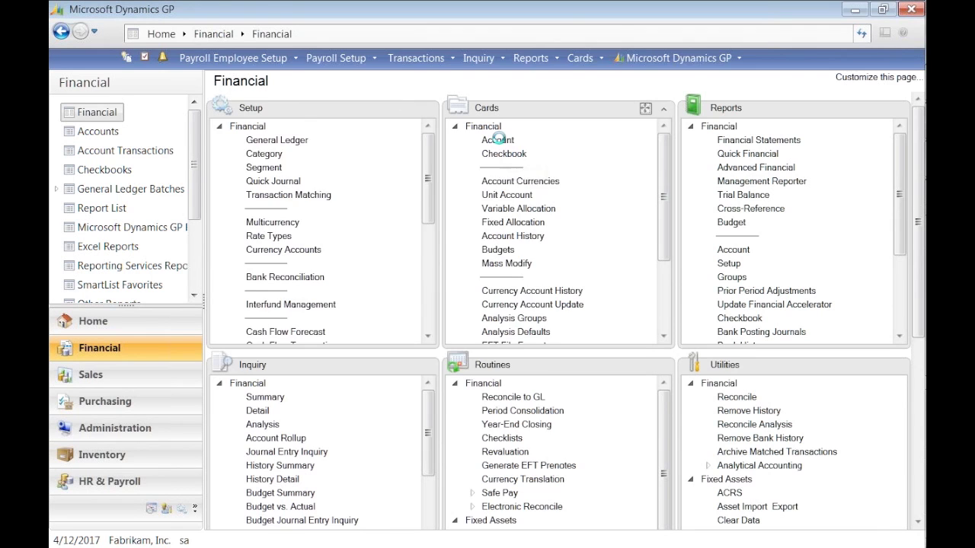
click(612, 139)
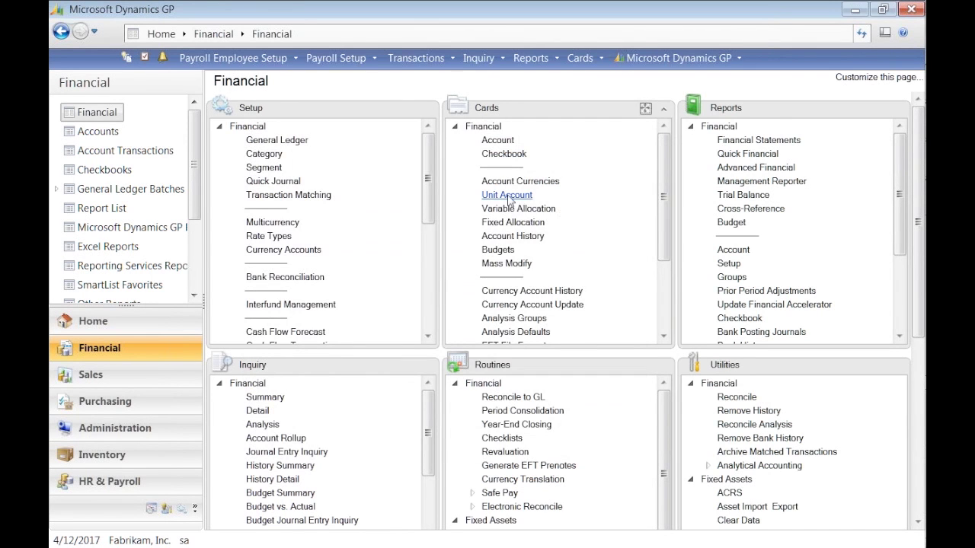
Mark Clear Balance During Year-End Close in a blank Unit Account Maintenance record and discard the changes on closing.
click(507, 196)
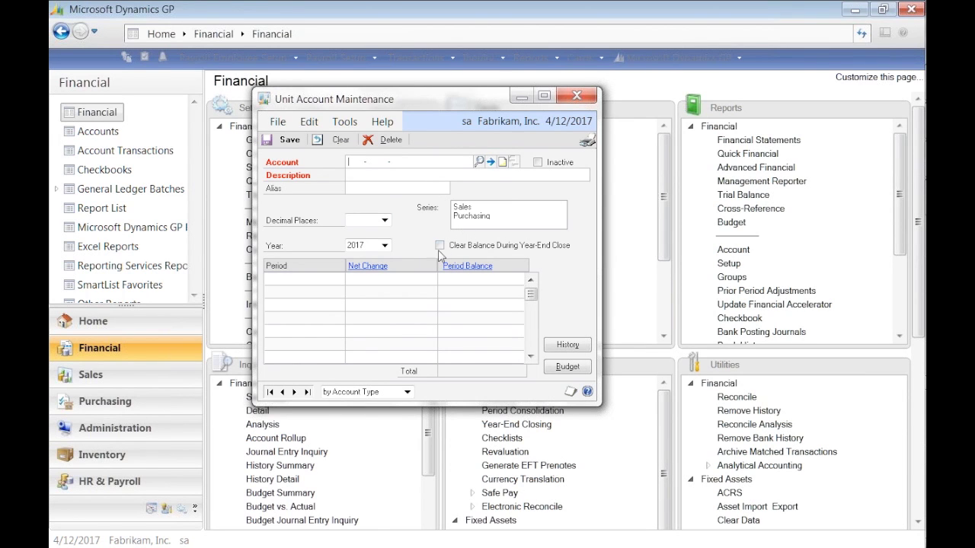
click(440, 246)
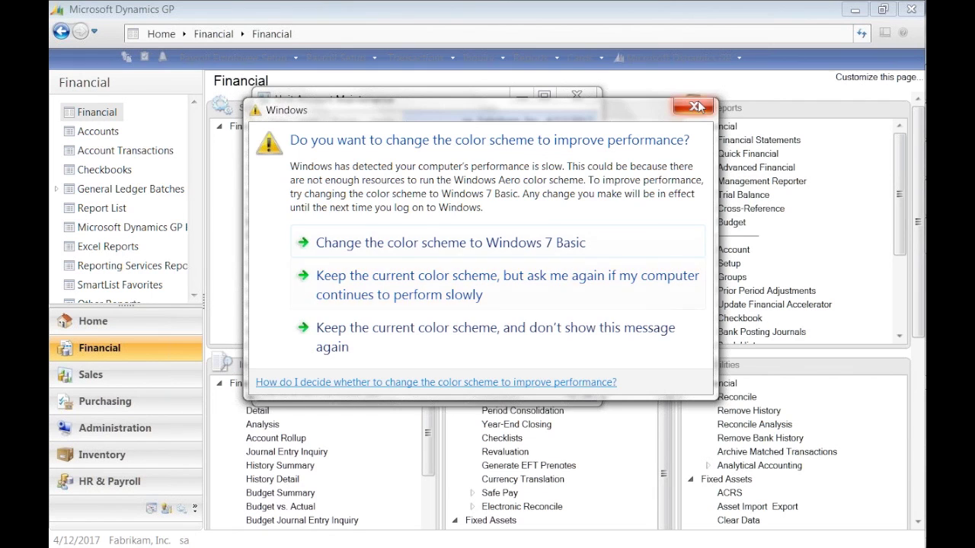
click(696, 106)
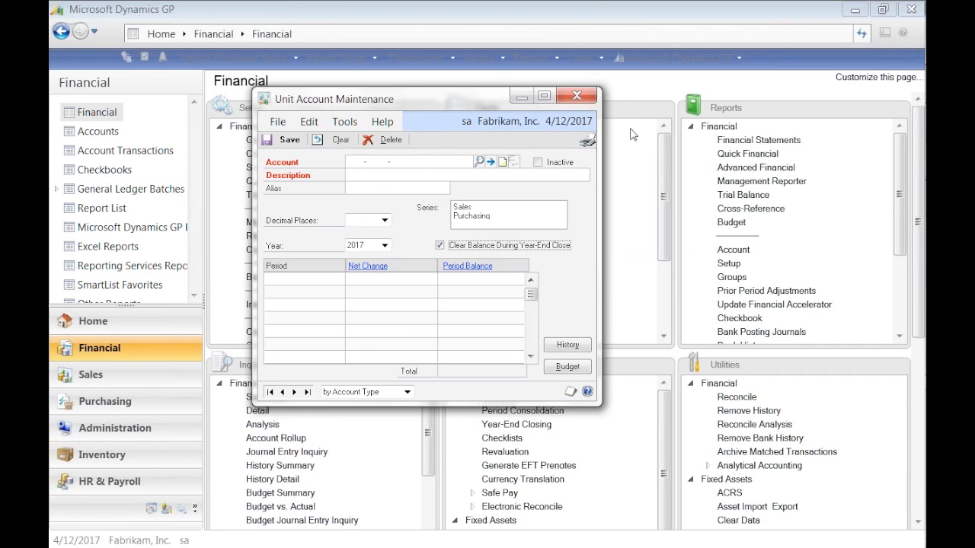
click(592, 96)
click(491, 325)
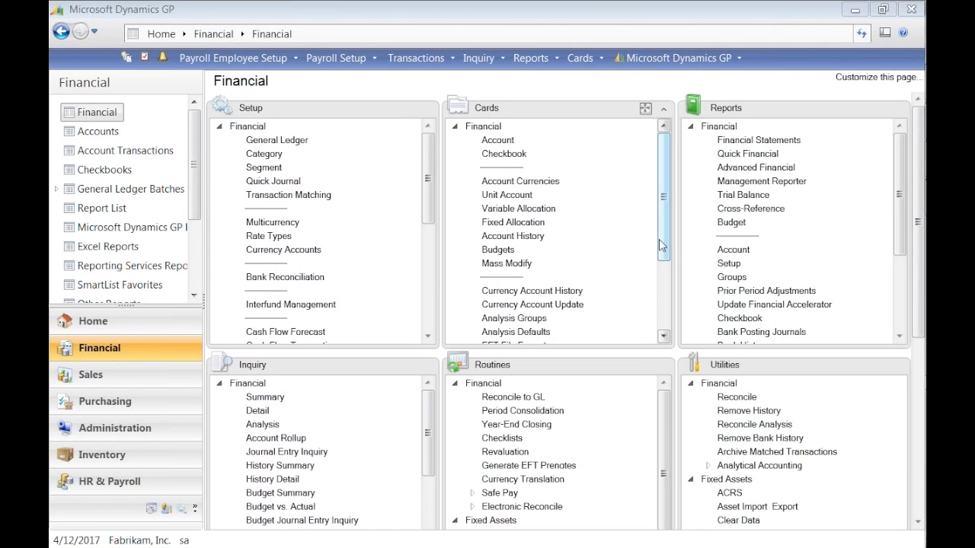
Review the Reconcile Financial Information options for allocation accounts, year and batches, then close the window without reconciling.
click(661, 245)
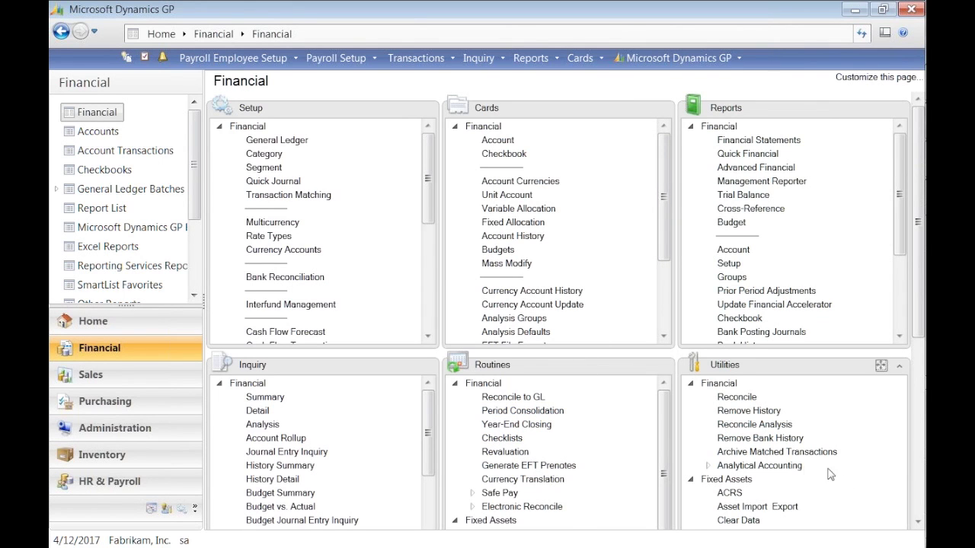
drag(925, 491, 919, 491)
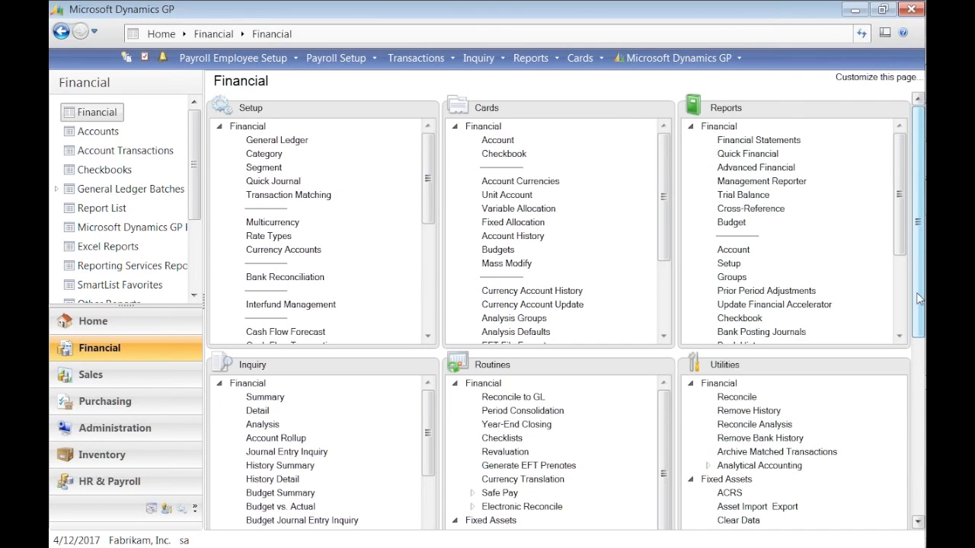
scroll(919, 312, down, 1)
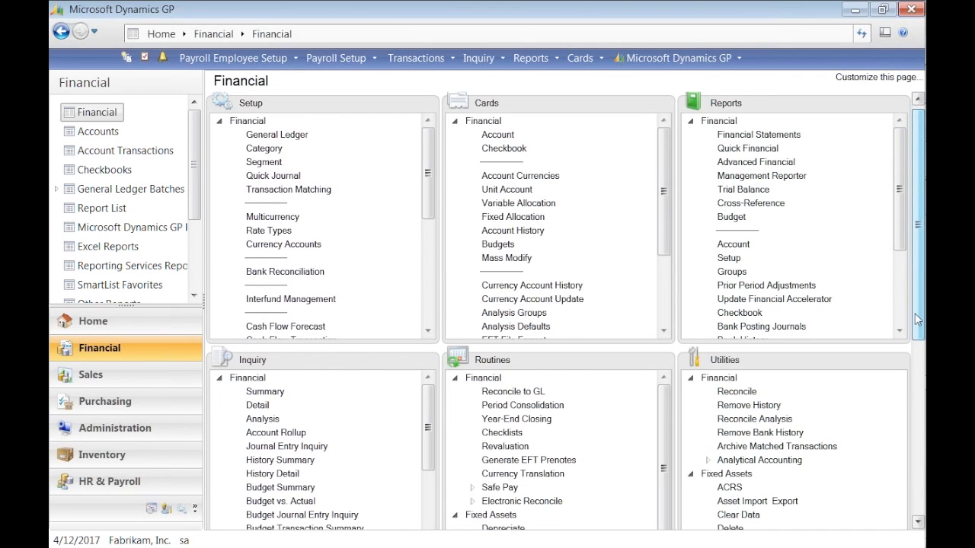
scroll(919, 320, down, 3)
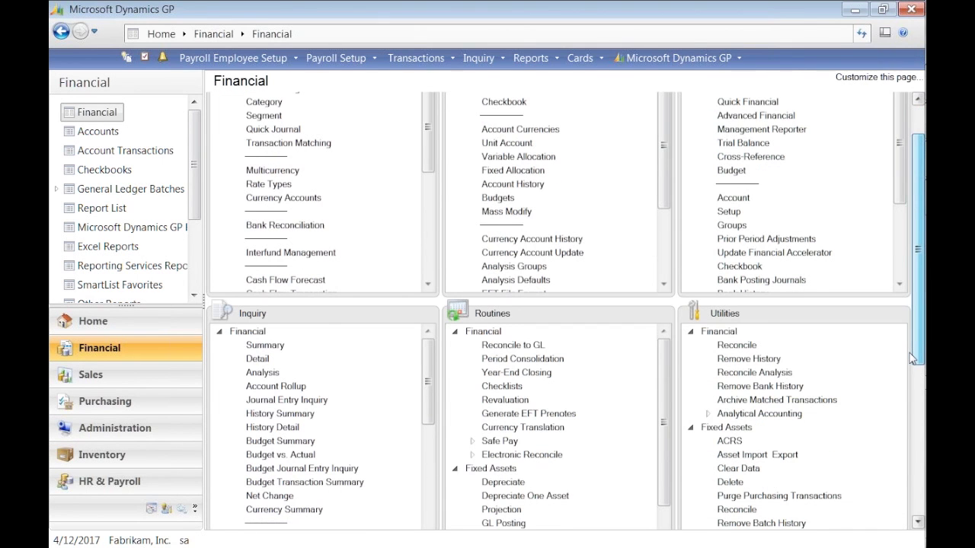
scroll(913, 359, down, 5)
click(737, 267)
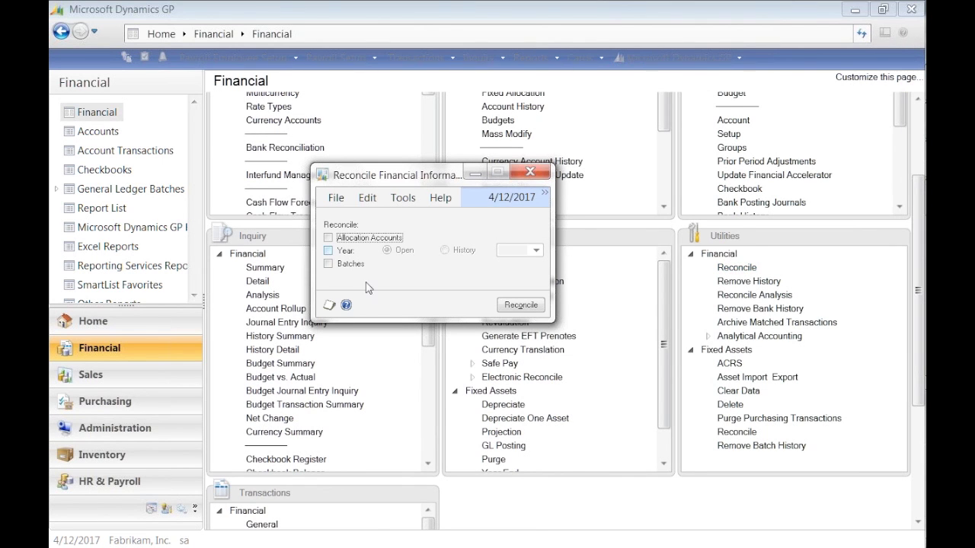
click(538, 172)
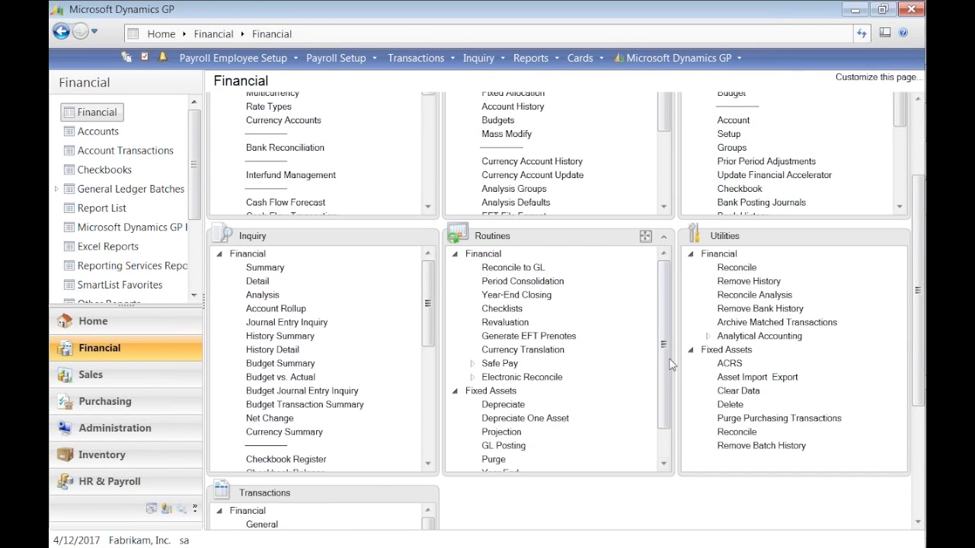
Open Year-End Closing and inspect the Maintain Inactive Accounts choices by switching the option on and off, dismissing the Windows color scheme prompts.
click(514, 296)
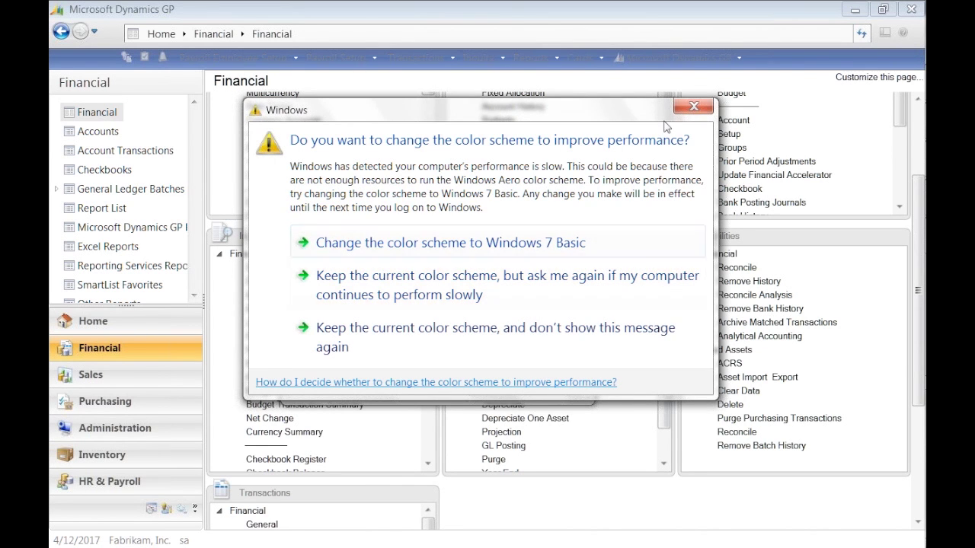
click(694, 108)
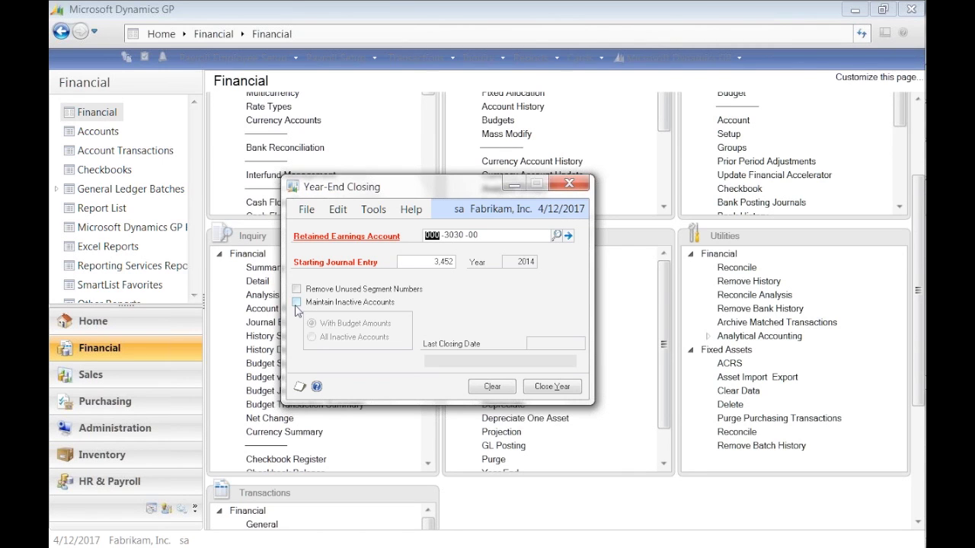
click(295, 303)
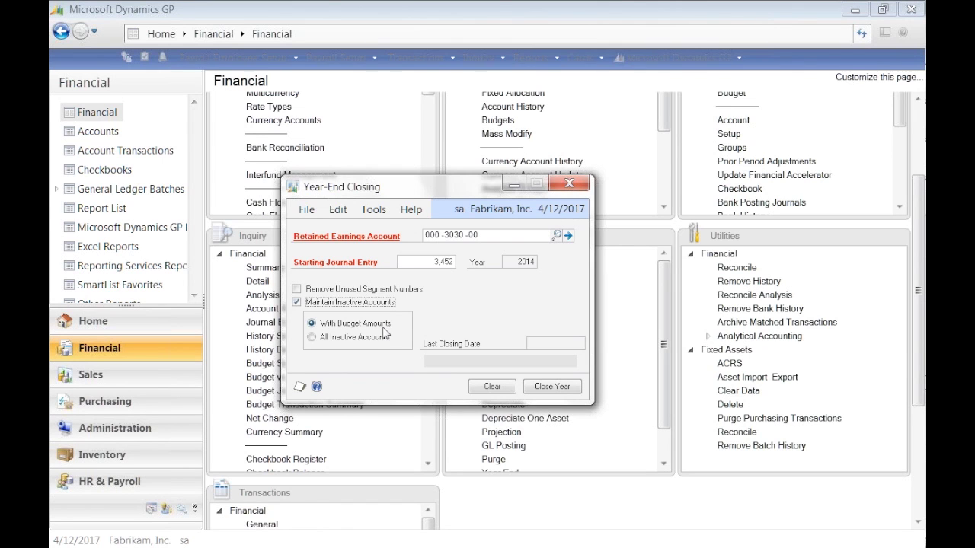
click(298, 303)
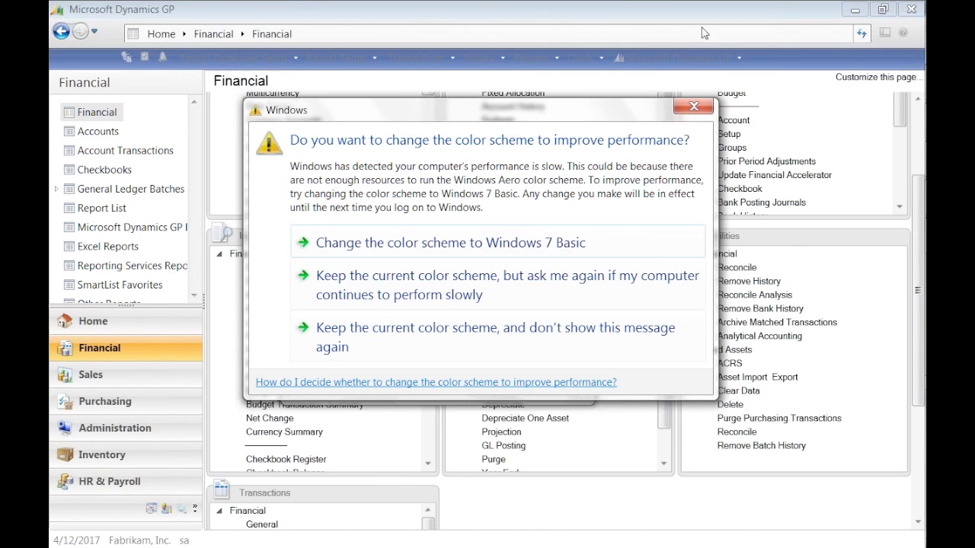
click(691, 109)
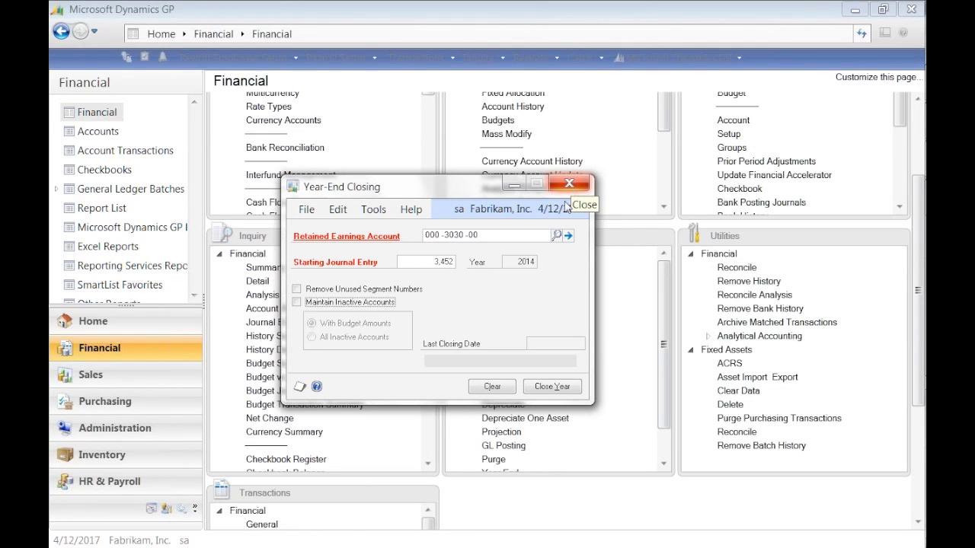
Enter 99,999,999 as the starting journal entry and exit Year-End Closing without closing the year.
click(420, 262)
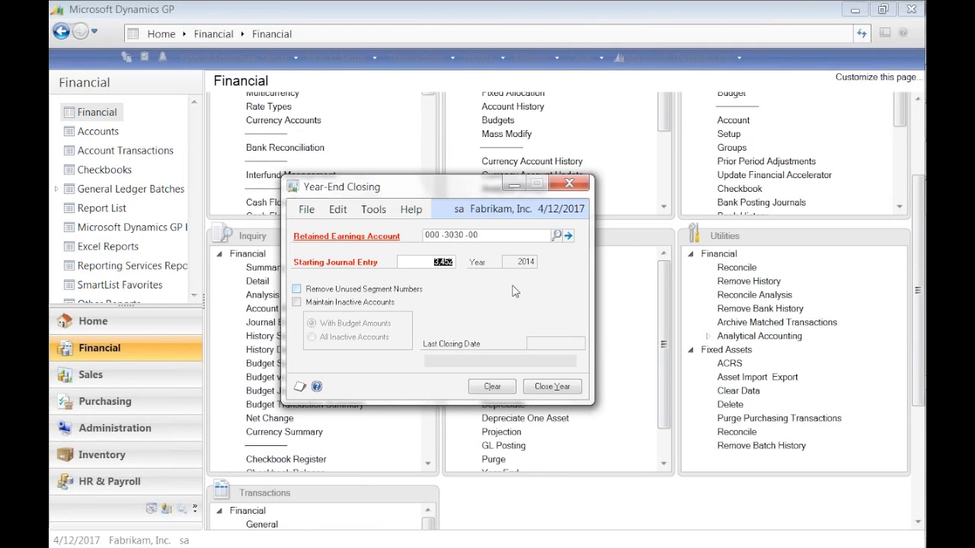
text(99,999,999)
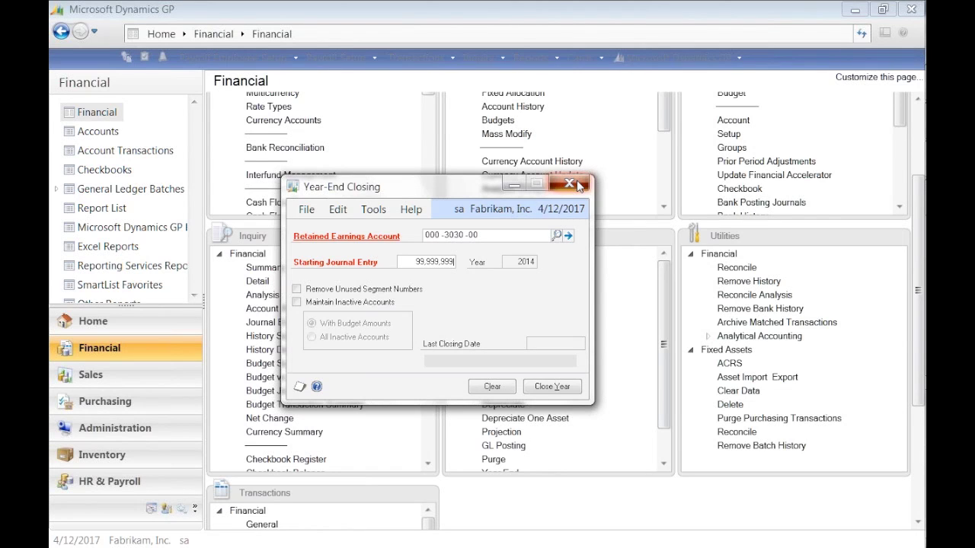
key(Escape)
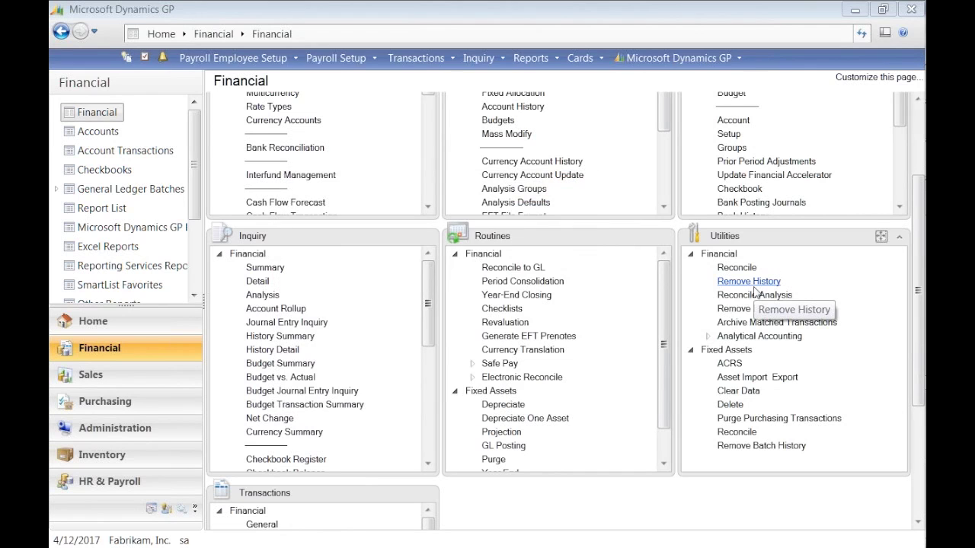